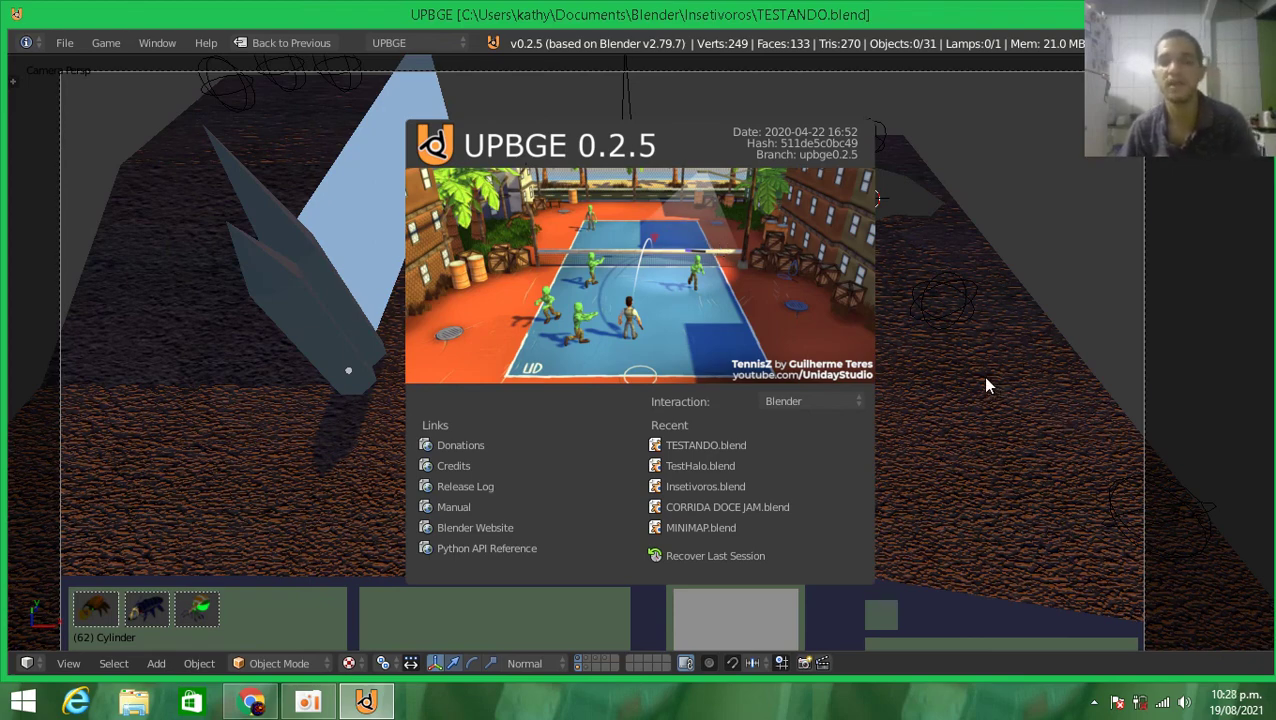
# Dismiss the welcome splash and zoom the viewport in and out
pyautogui.click(996, 400)
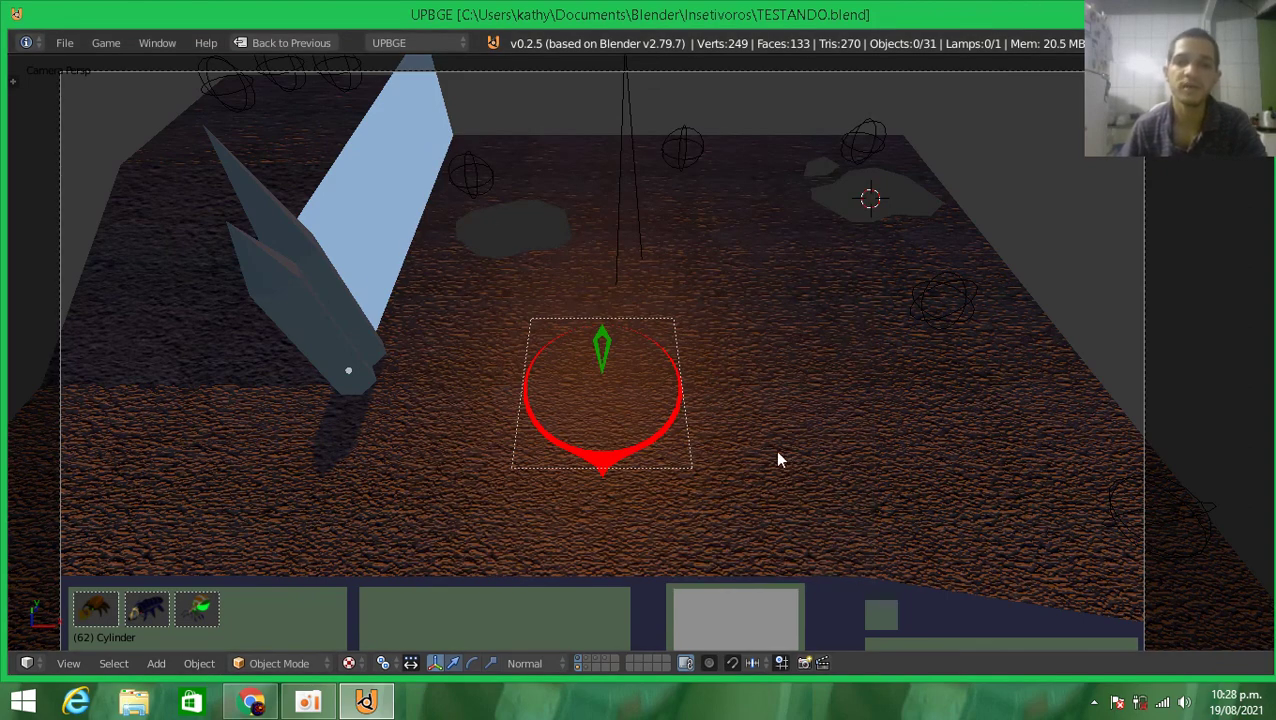
pyautogui.scroll(-2, 775, 360)
pyautogui.scroll(1, 775, 364)
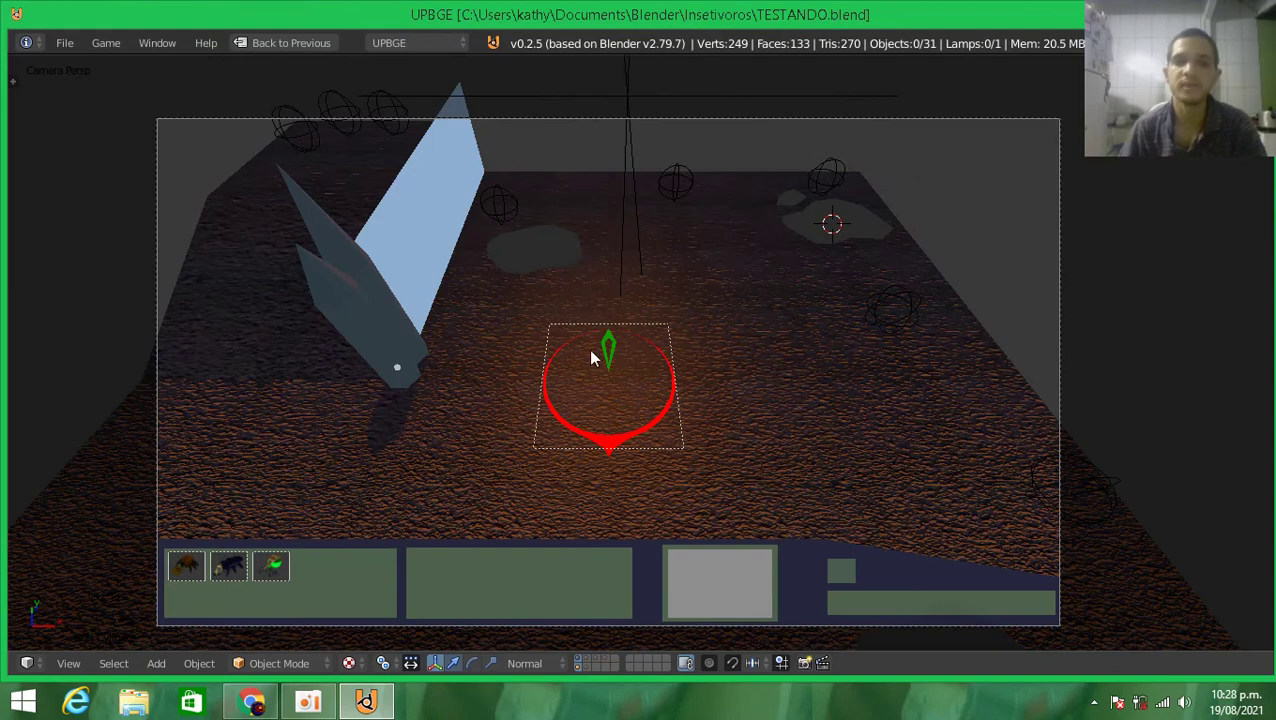
# Save the scene as TESTANDO.blend and start the game with P
pyautogui.click(66, 43)
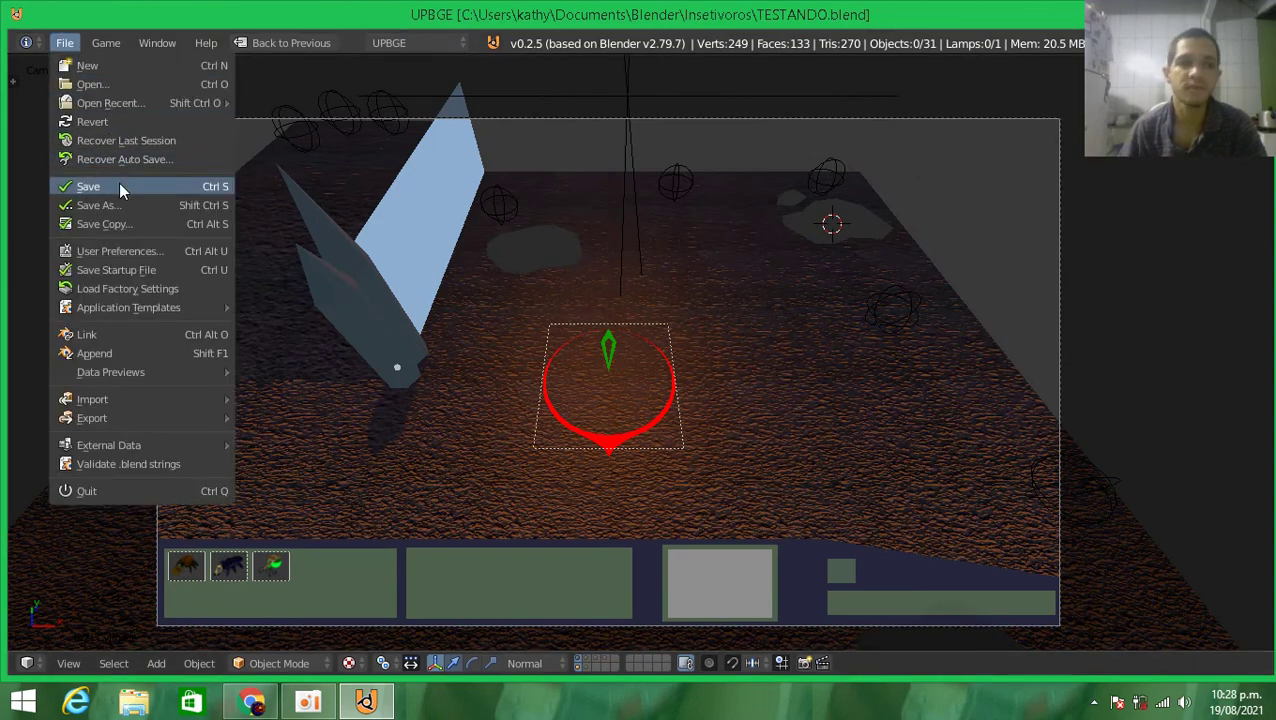
pyautogui.click(119, 182)
pyautogui.hotkey('ctrl', 'Up')
pyautogui.hotkey('ctrl', 'Up')
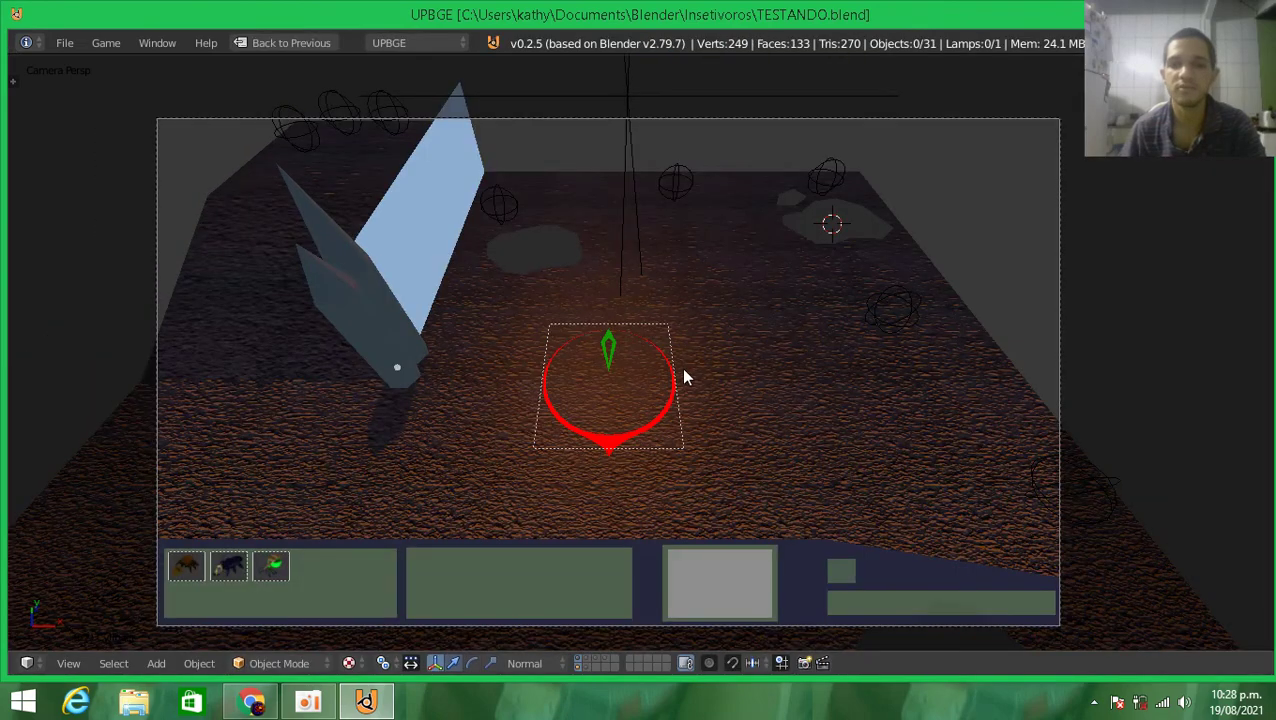
pyautogui.press('p')
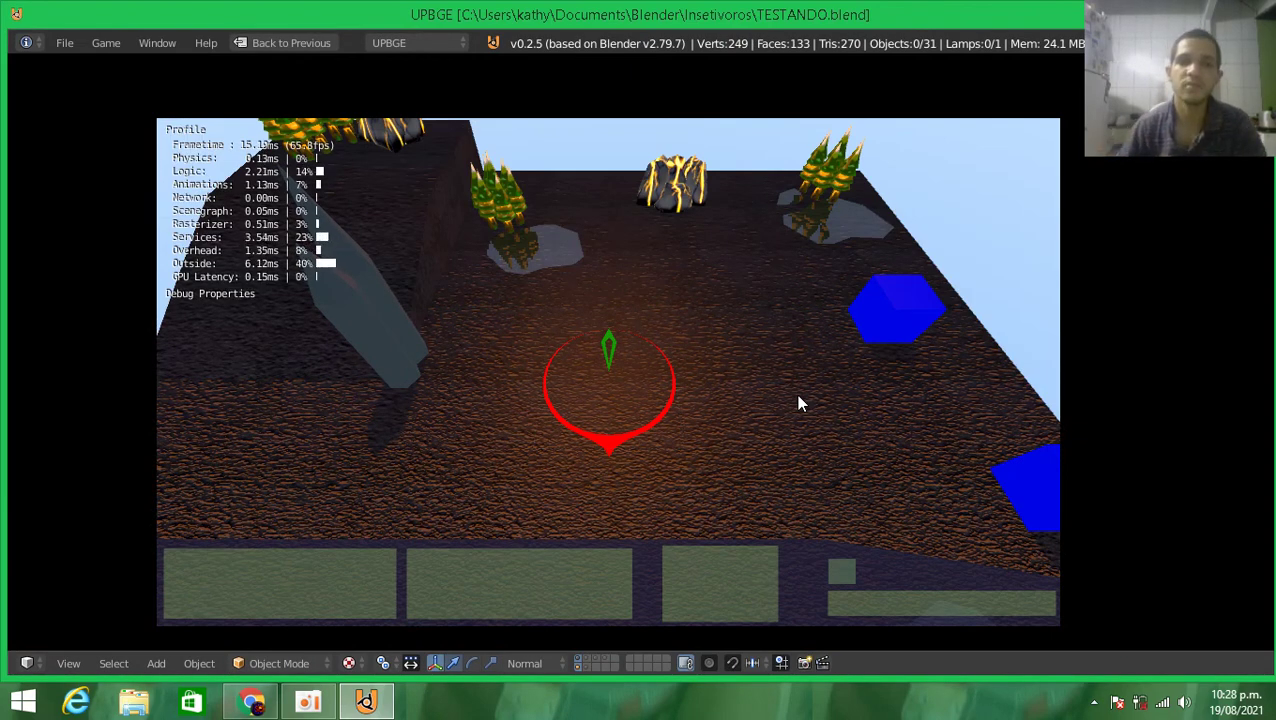
# Drive the player unit forward across the map with repeated W presses
pyautogui.press('w')
pyautogui.press('w')
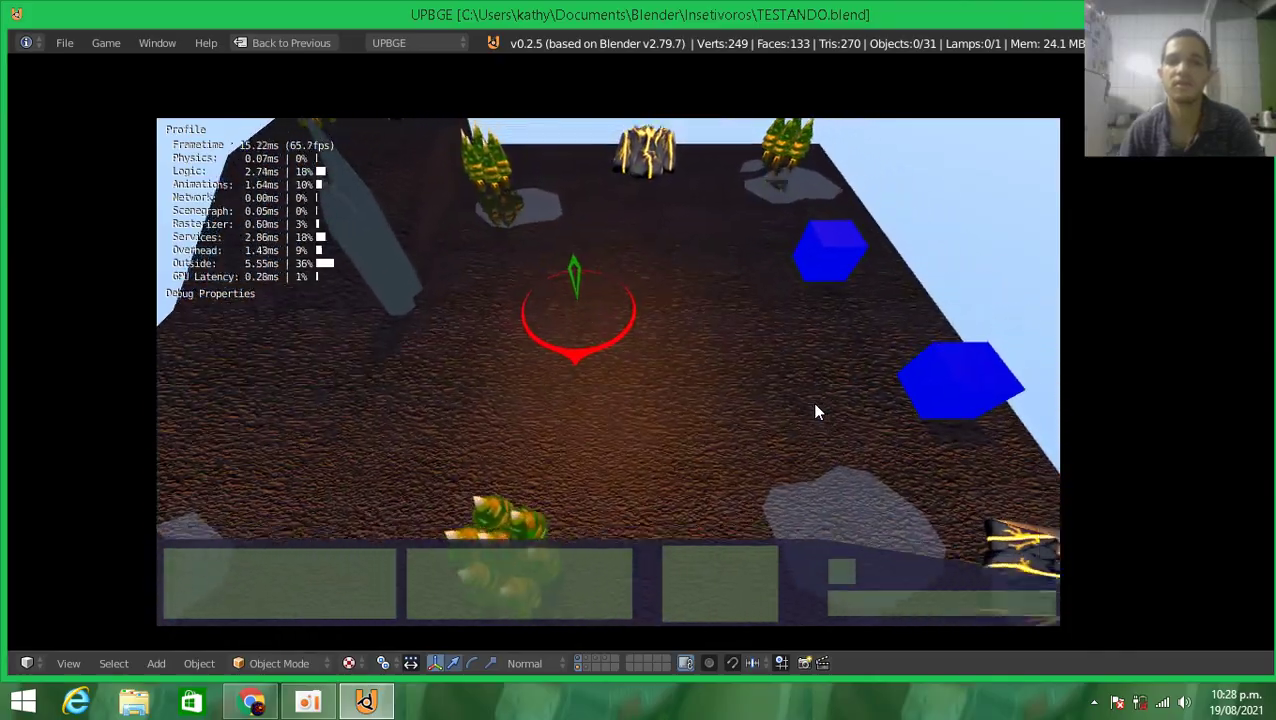
pyautogui.press('w')
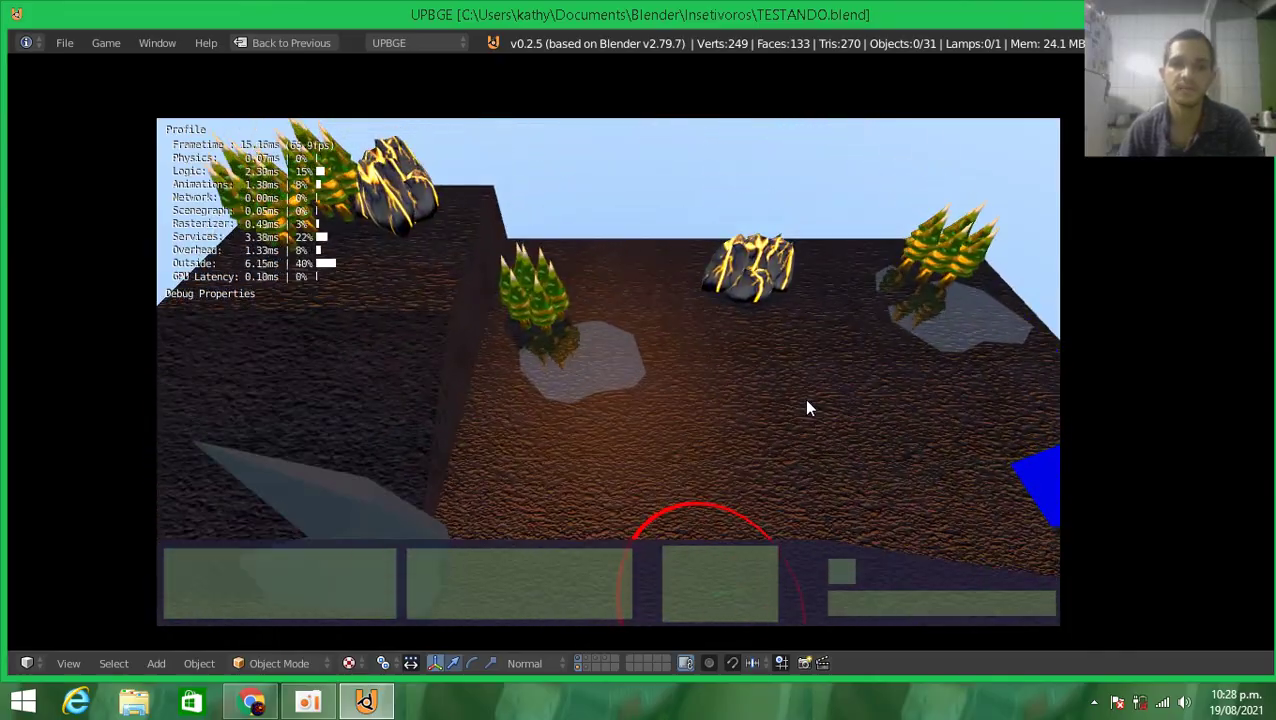
pyautogui.press('w')
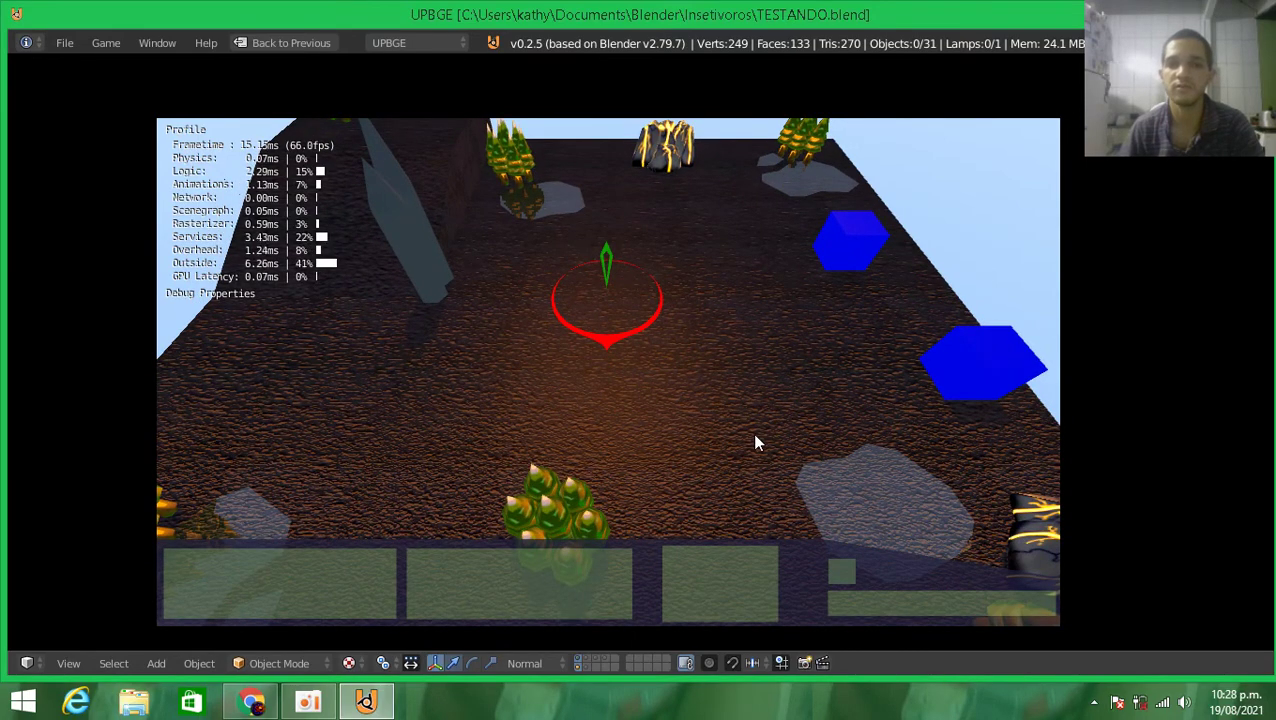
pyautogui.press('w')
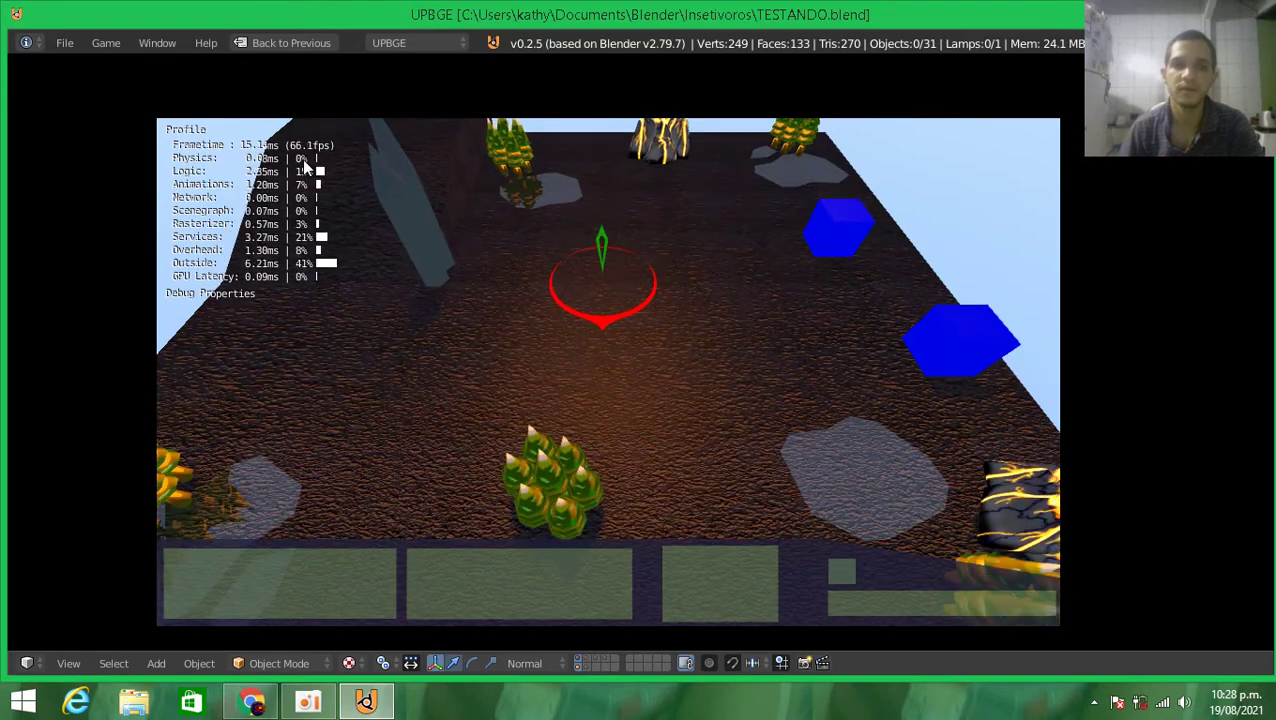
pyautogui.press('w')
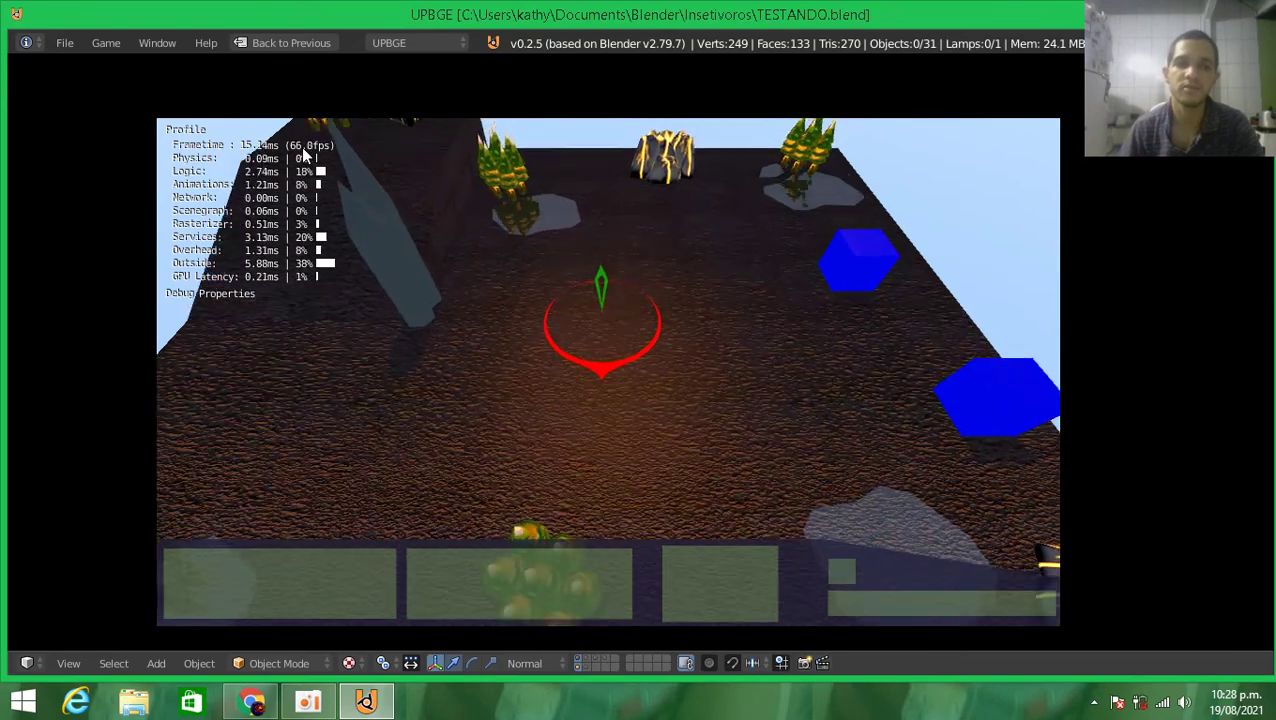
pyautogui.press('w')
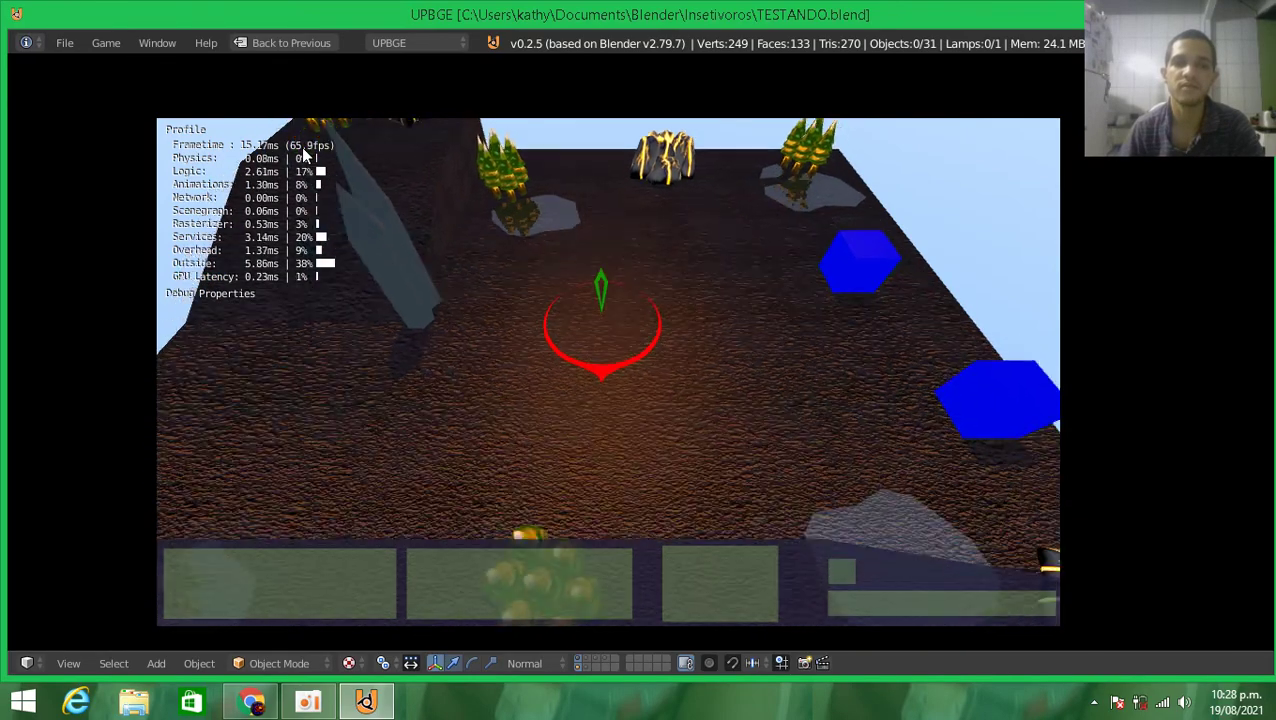
pyautogui.press('w')
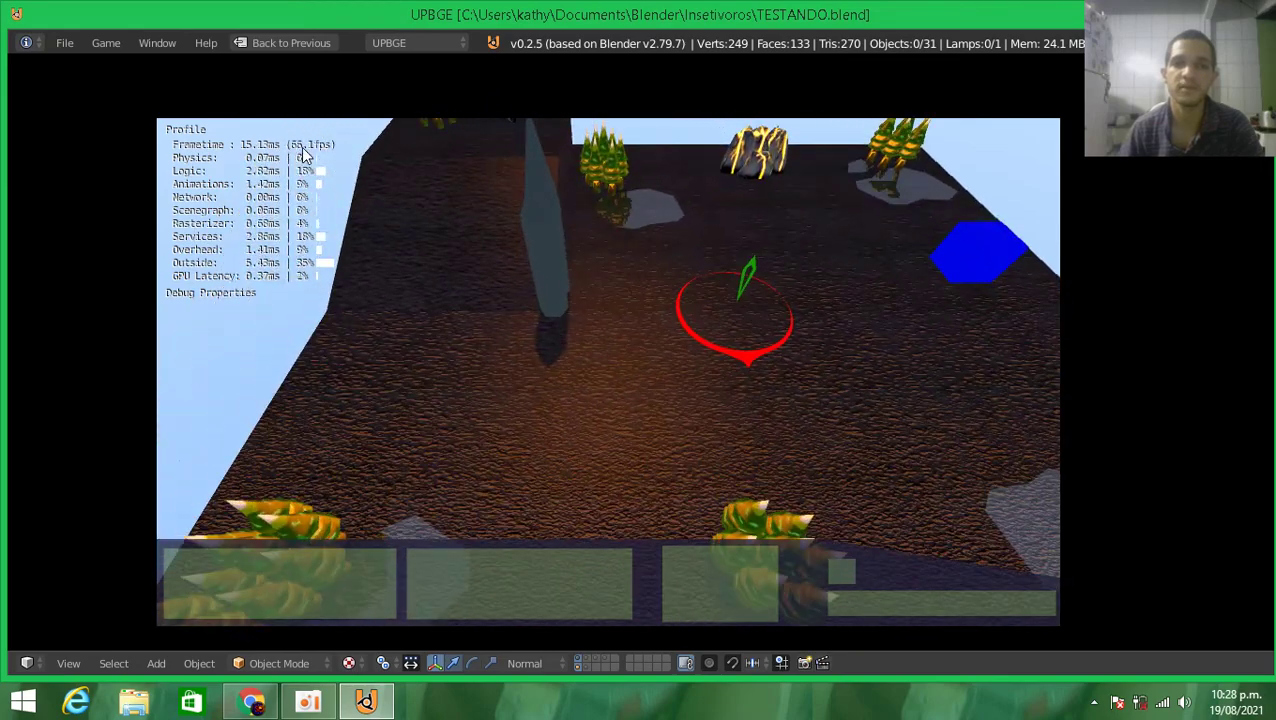
pyautogui.press('w')
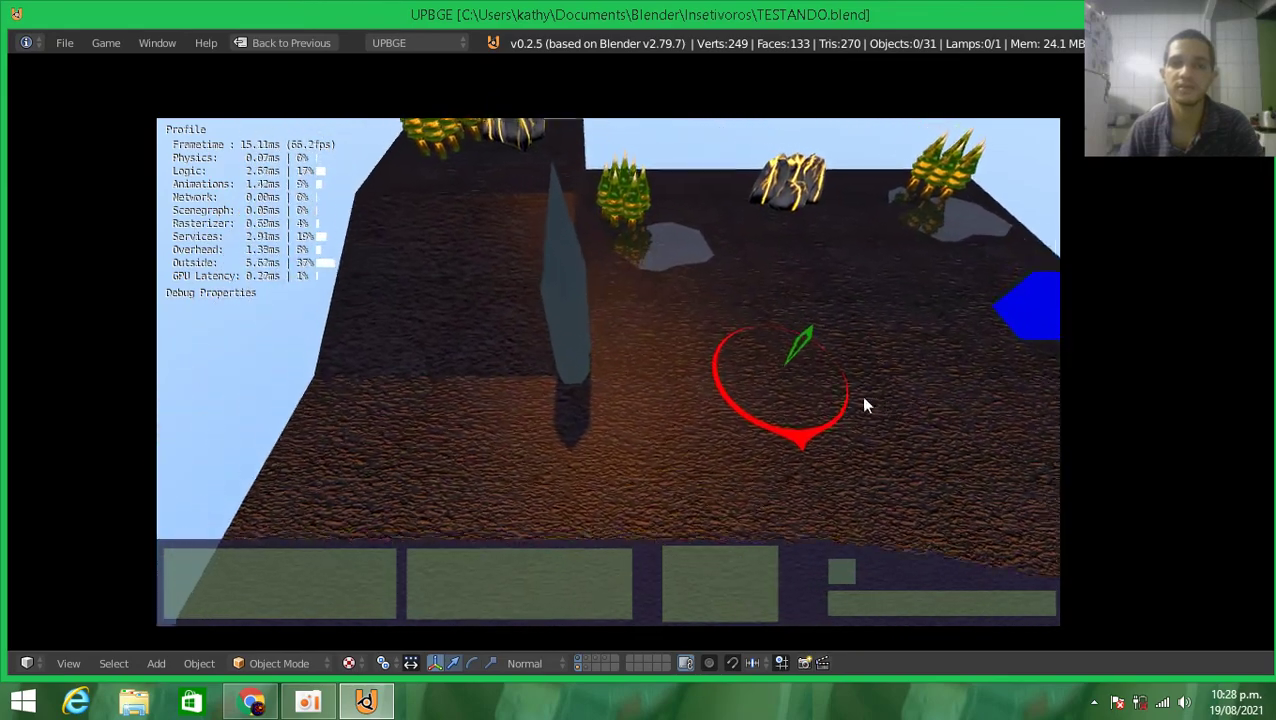
pyautogui.press('w')
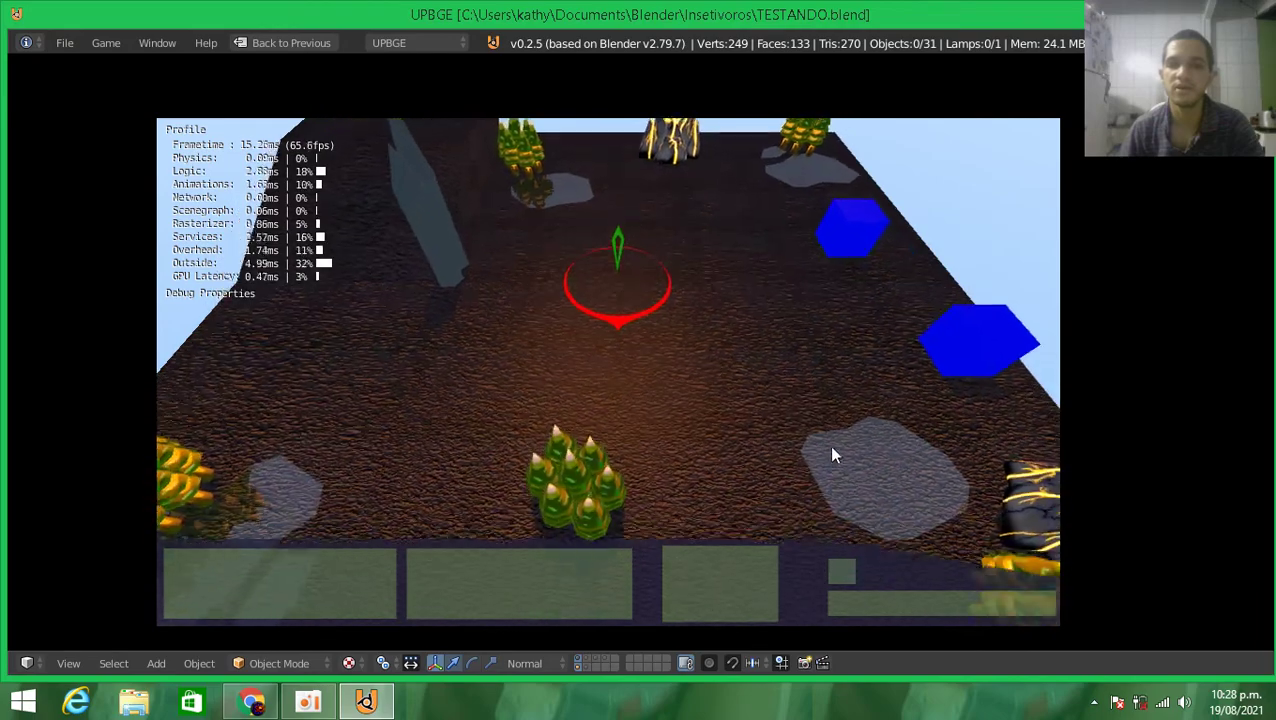
# Swing and tilt the camera past the plant cluster, then move the player back and forth
pyautogui.press('w')
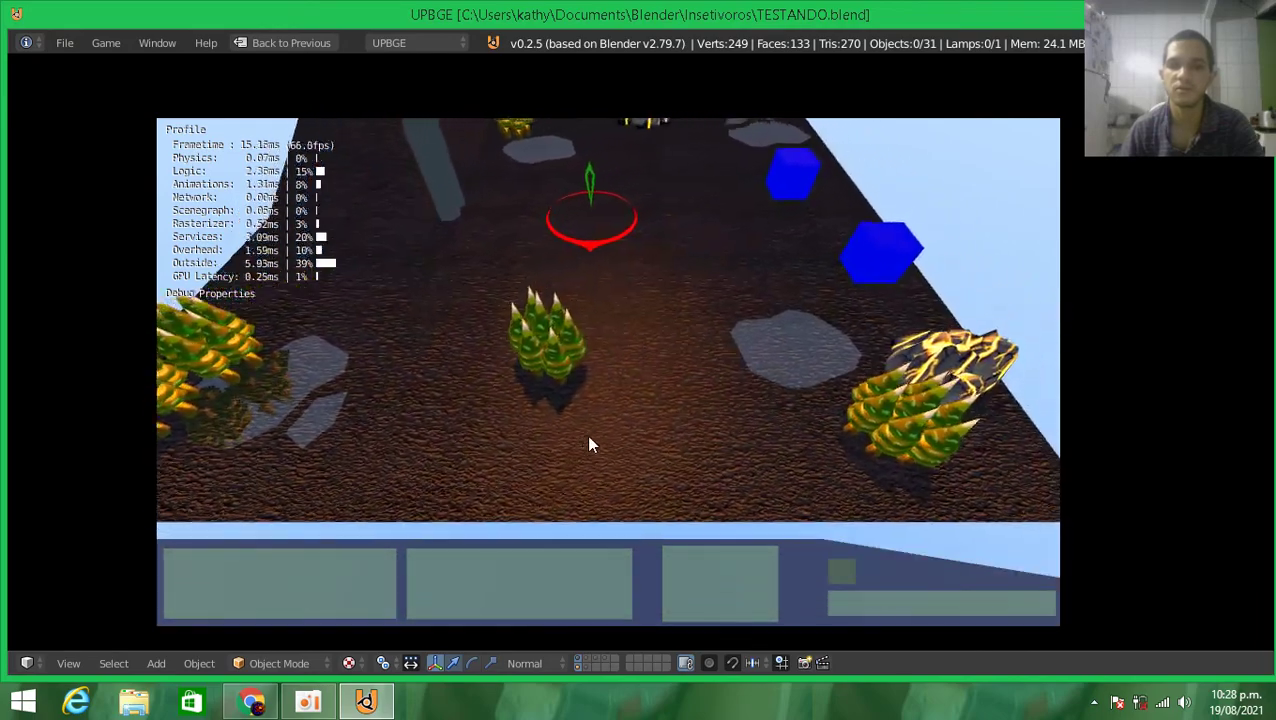
pyautogui.press('w')
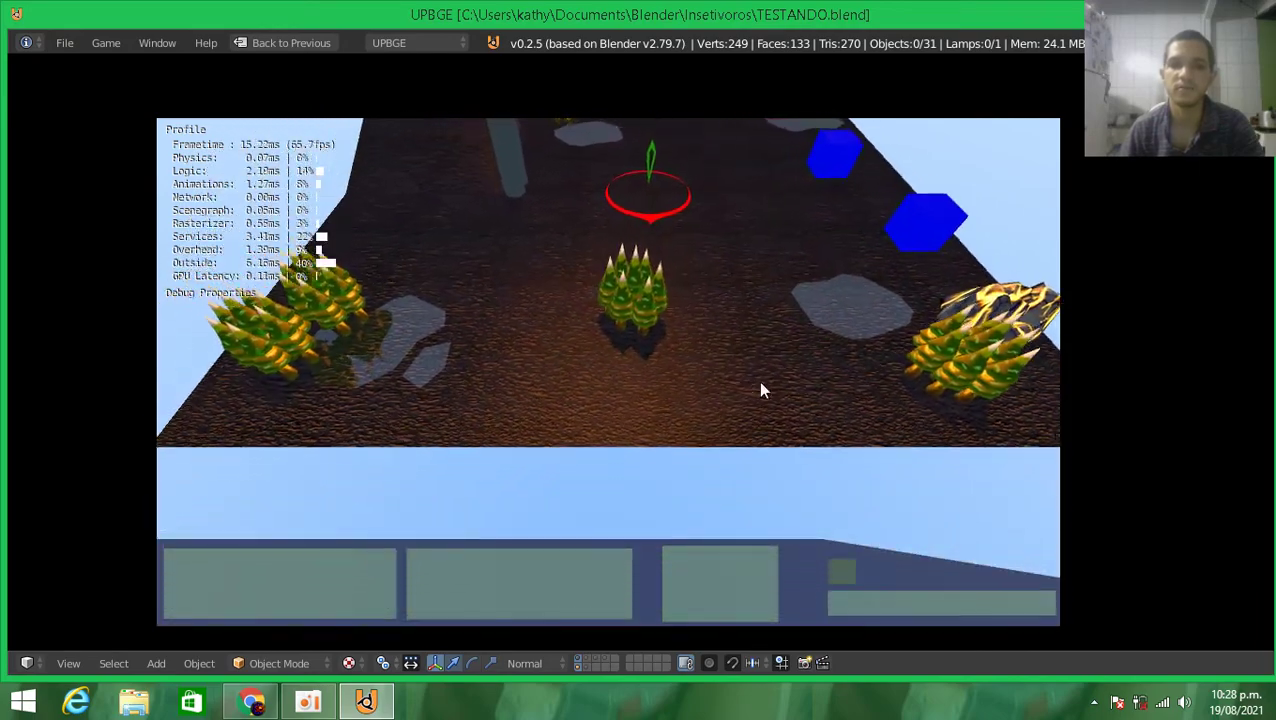
pyautogui.press('w')
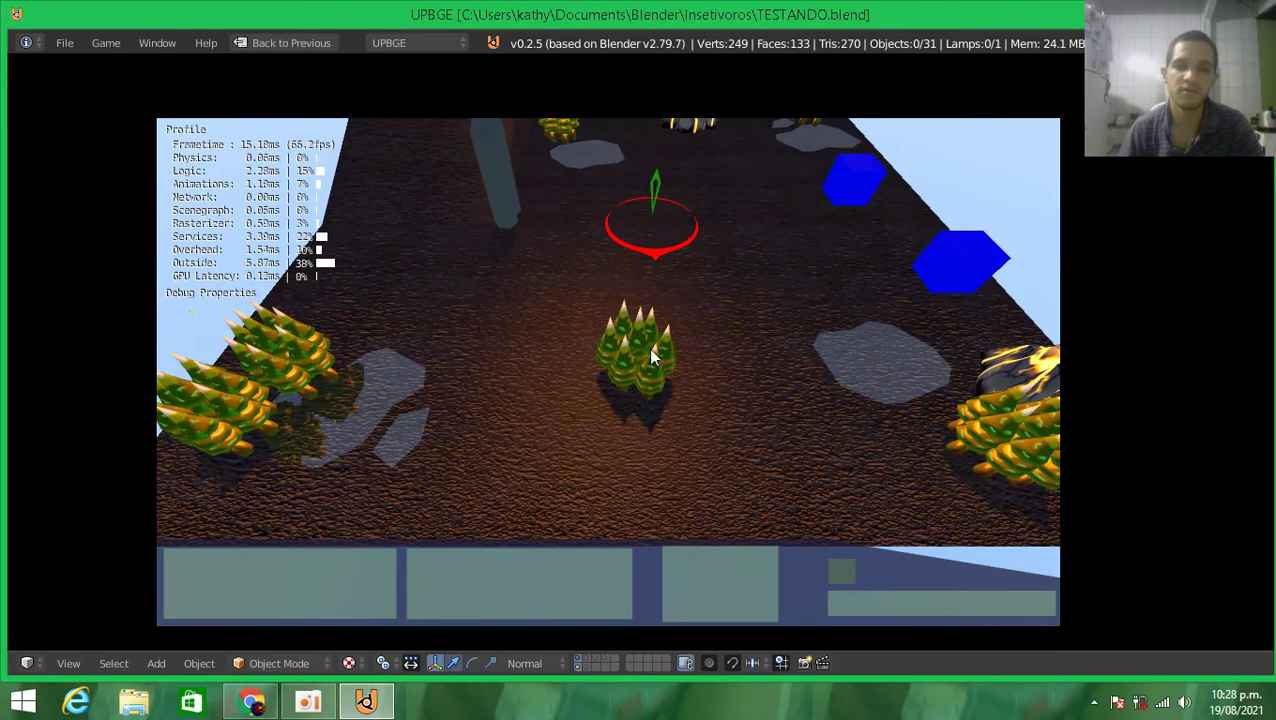
pyautogui.press('w')
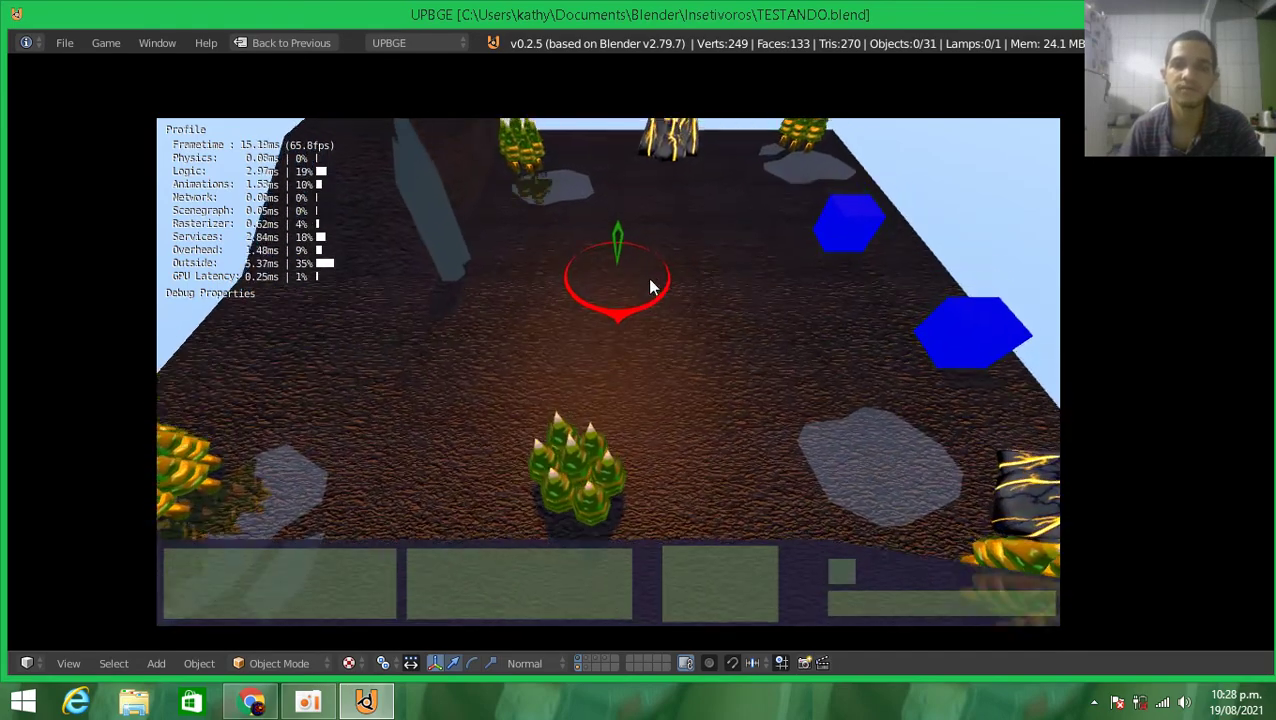
pyautogui.press('w')
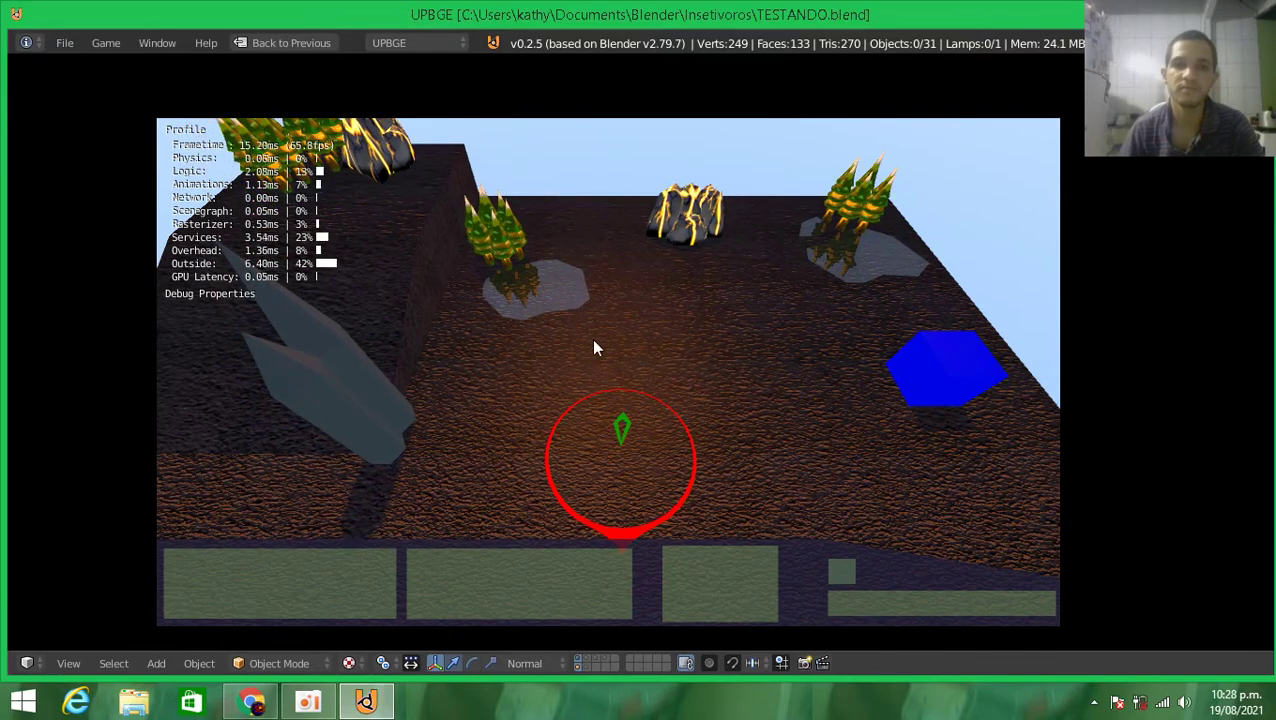
pyautogui.press('s')
pyautogui.press('s')
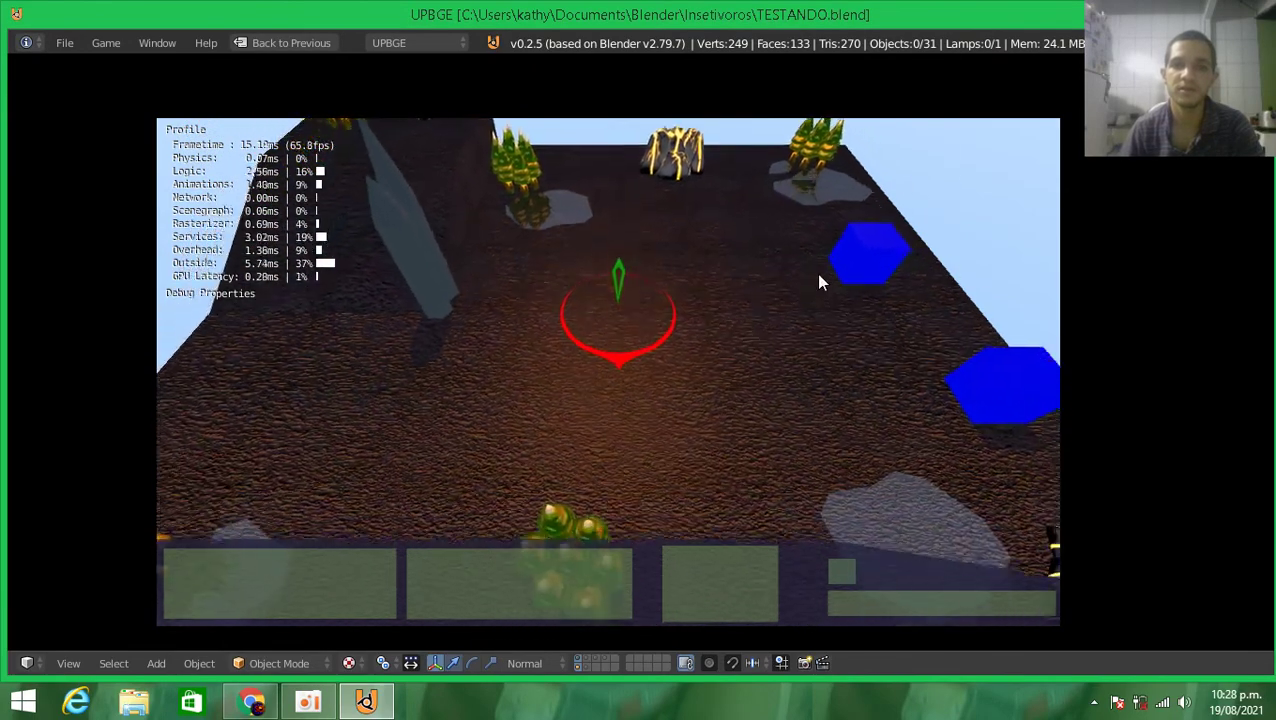
pyautogui.press('w')
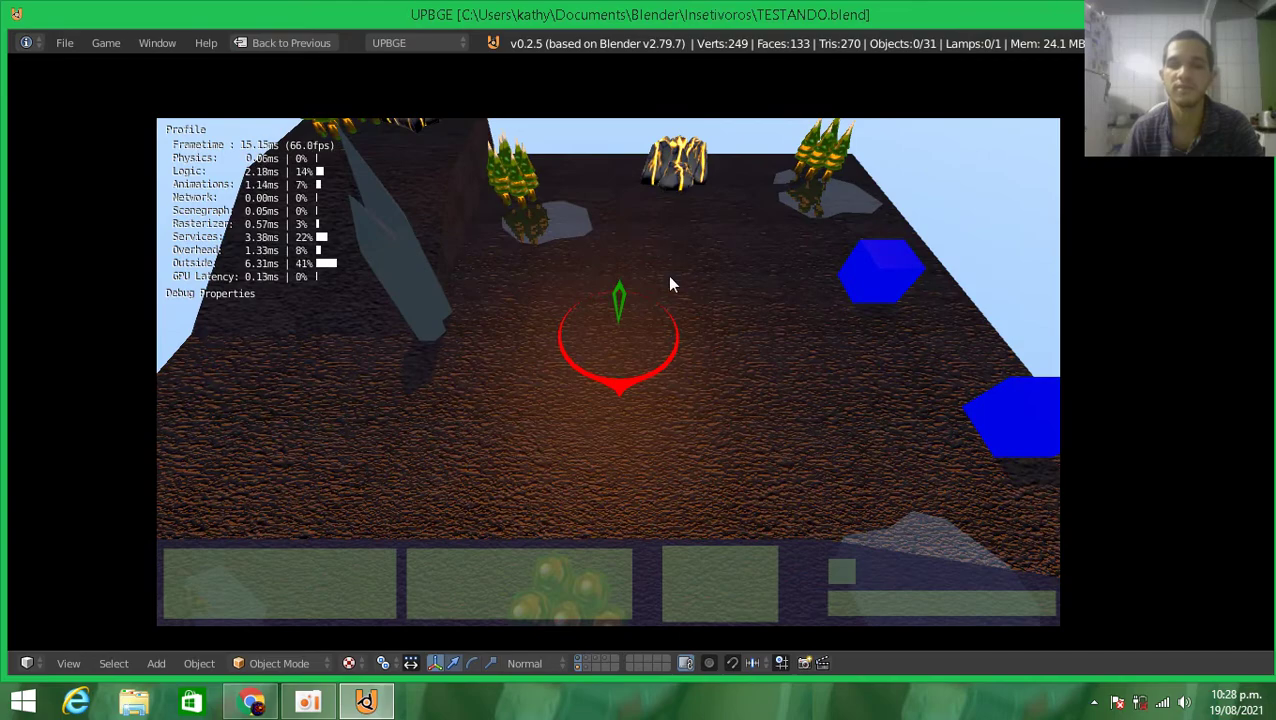
pyautogui.press('s')
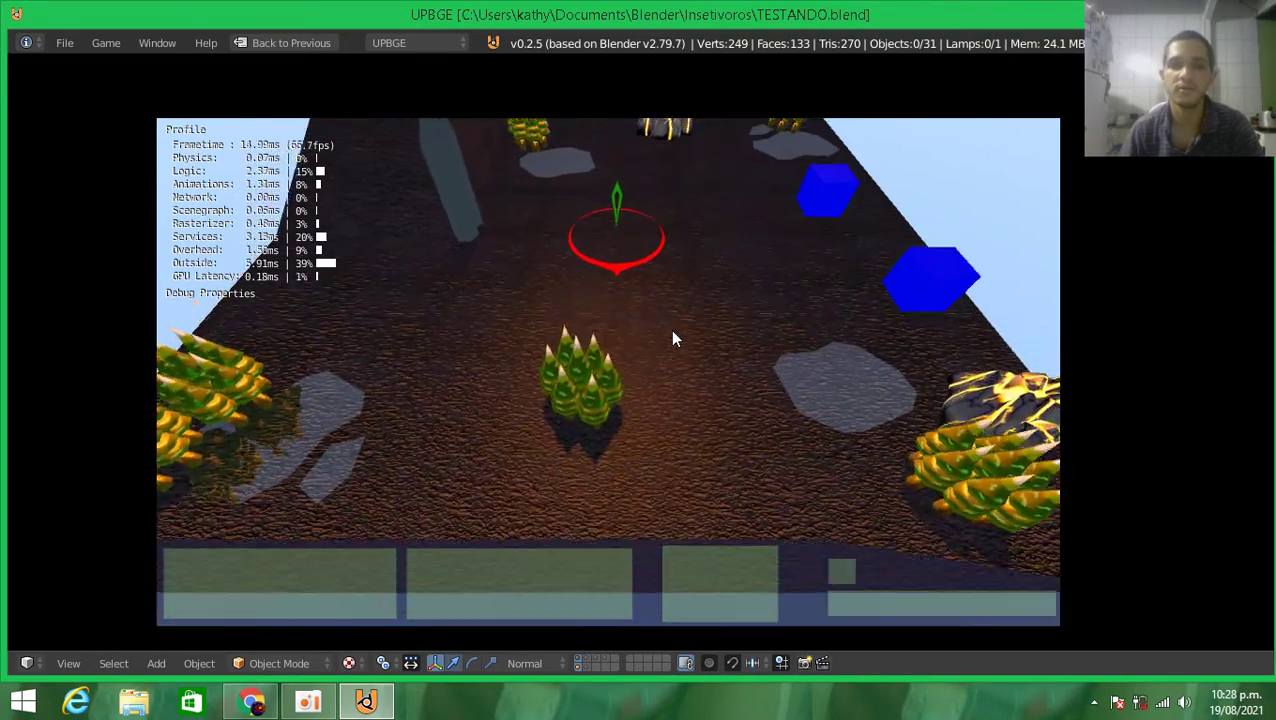
# Pan the game view side to side over the plants, blue cube and rocks
pyautogui.press('a')
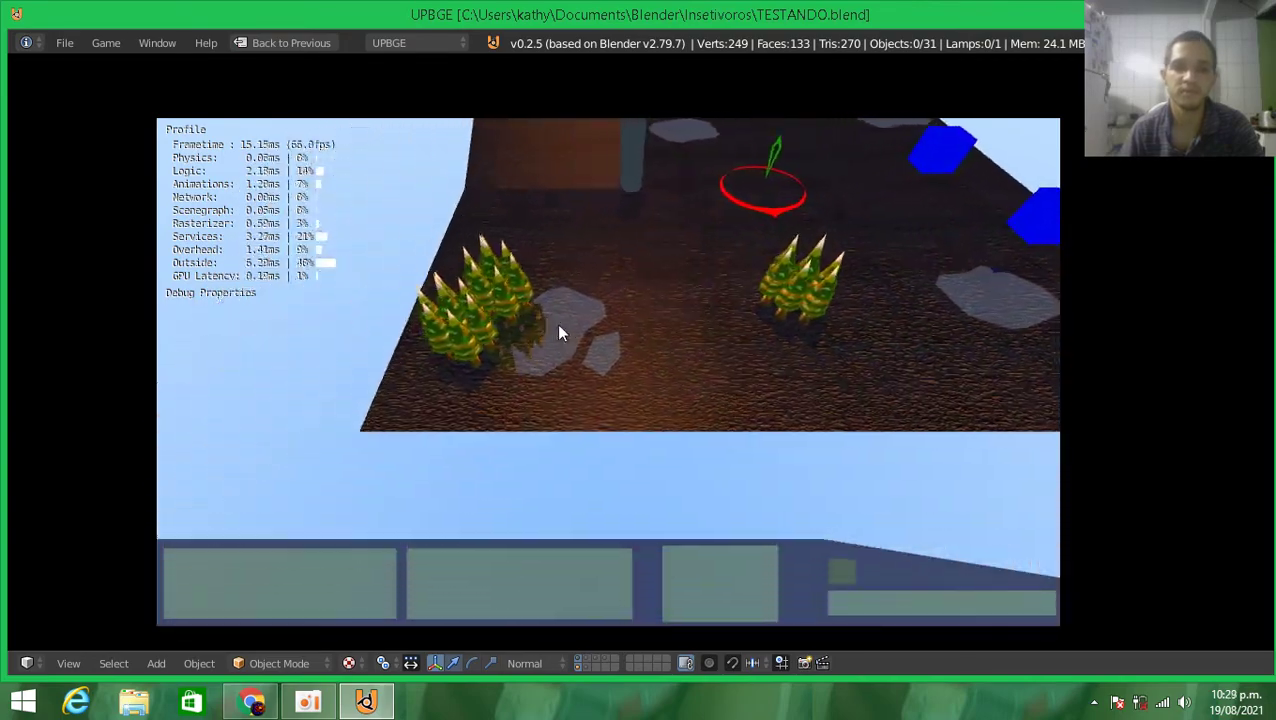
pyautogui.press('d')
pyautogui.press('d')
pyautogui.press('d')
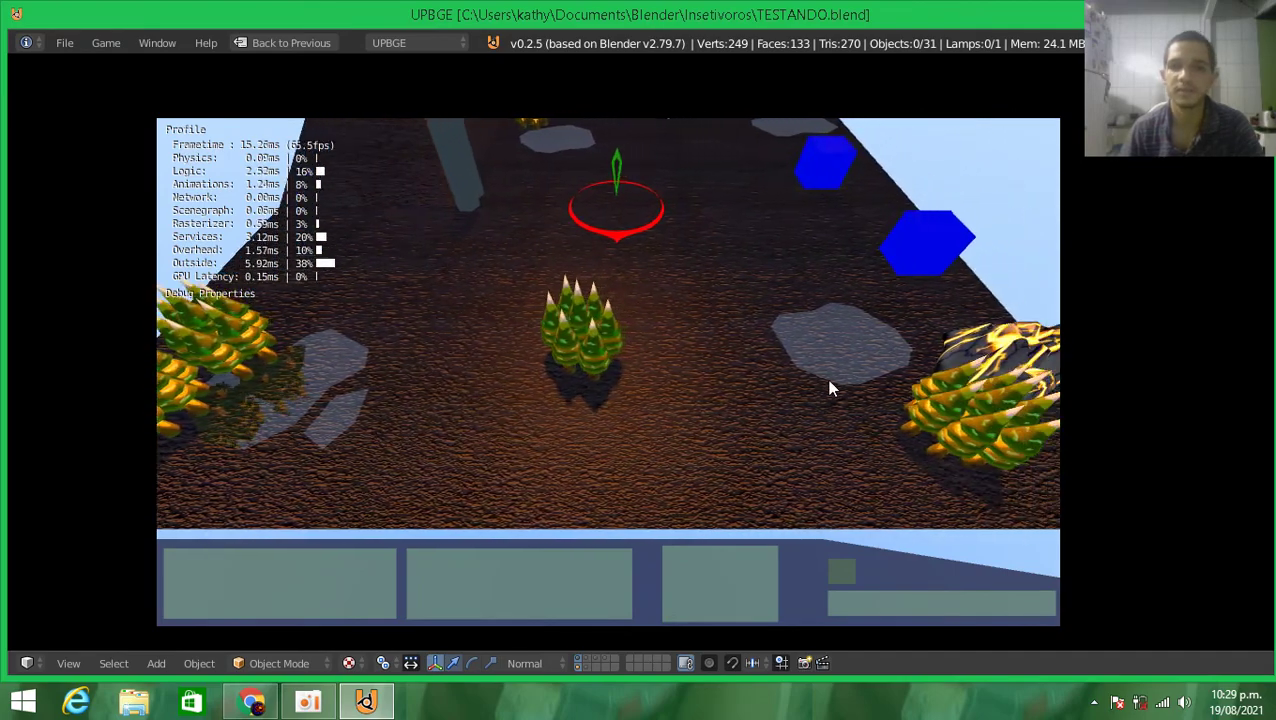
pyautogui.press('w')
pyautogui.press('w')
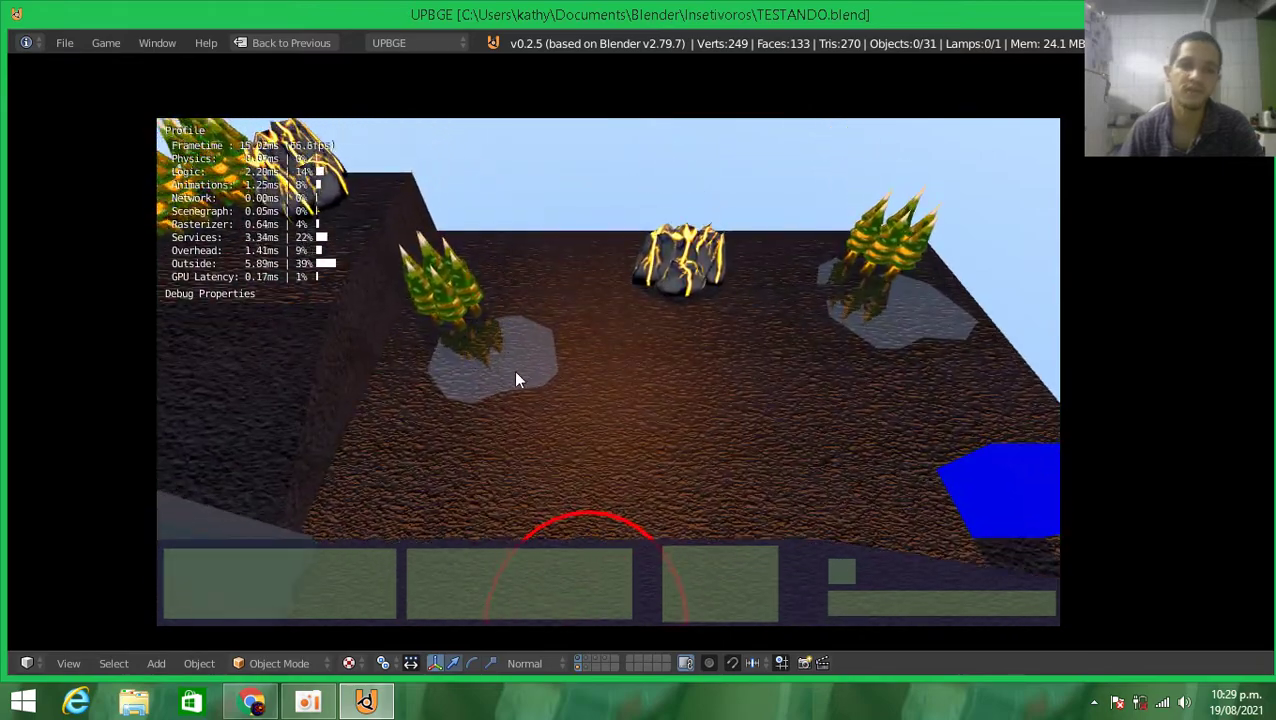
pyautogui.press('w')
pyautogui.press('d')
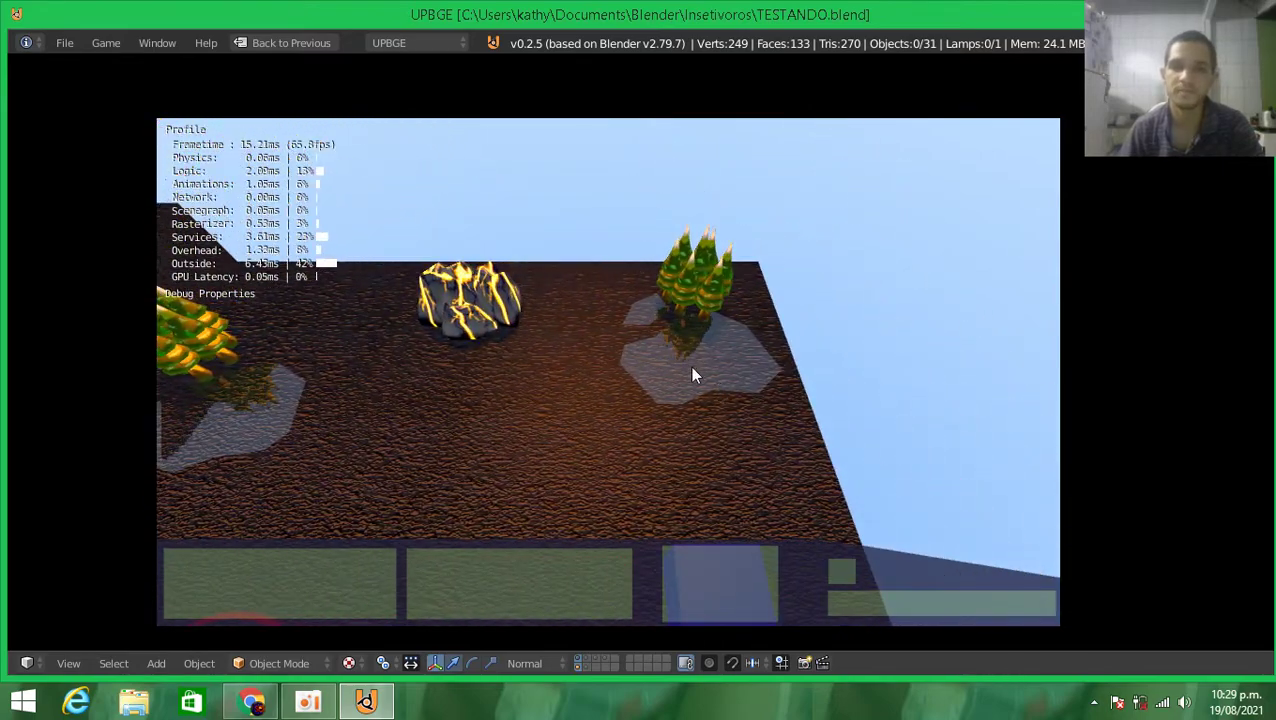
pyautogui.press('d')
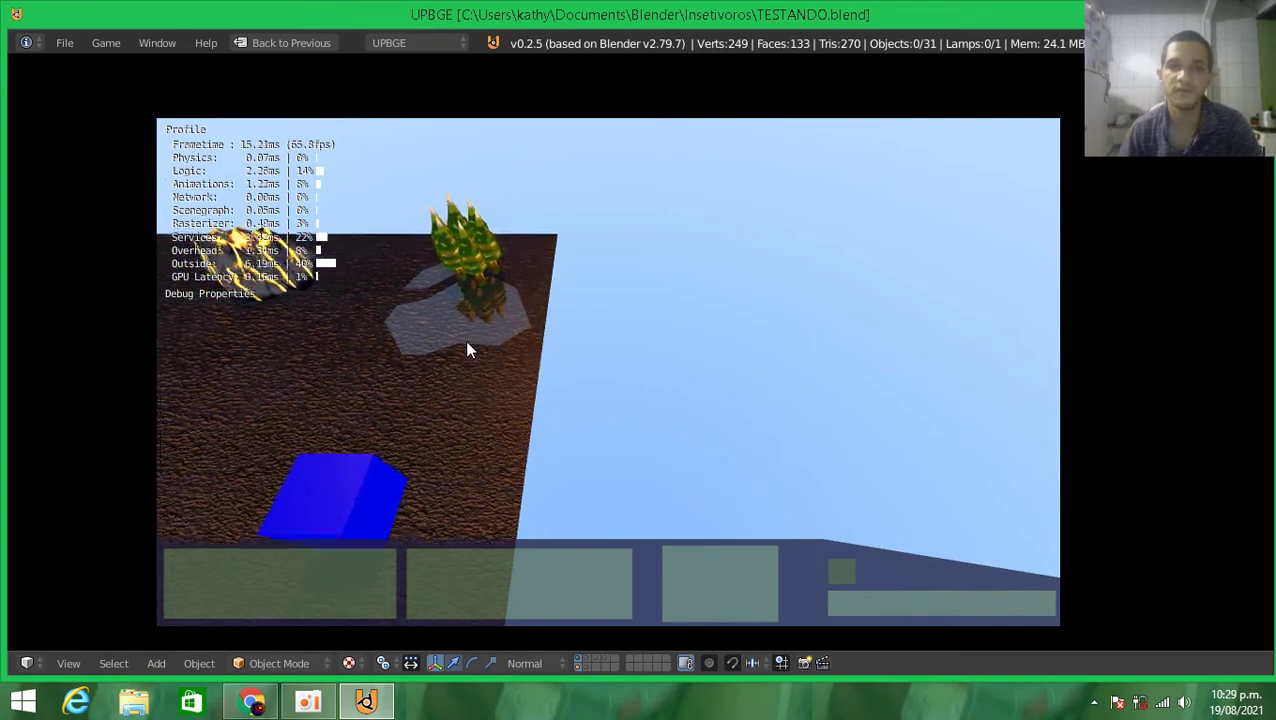
pyautogui.press('a')
pyautogui.press('d')
pyautogui.press('a')
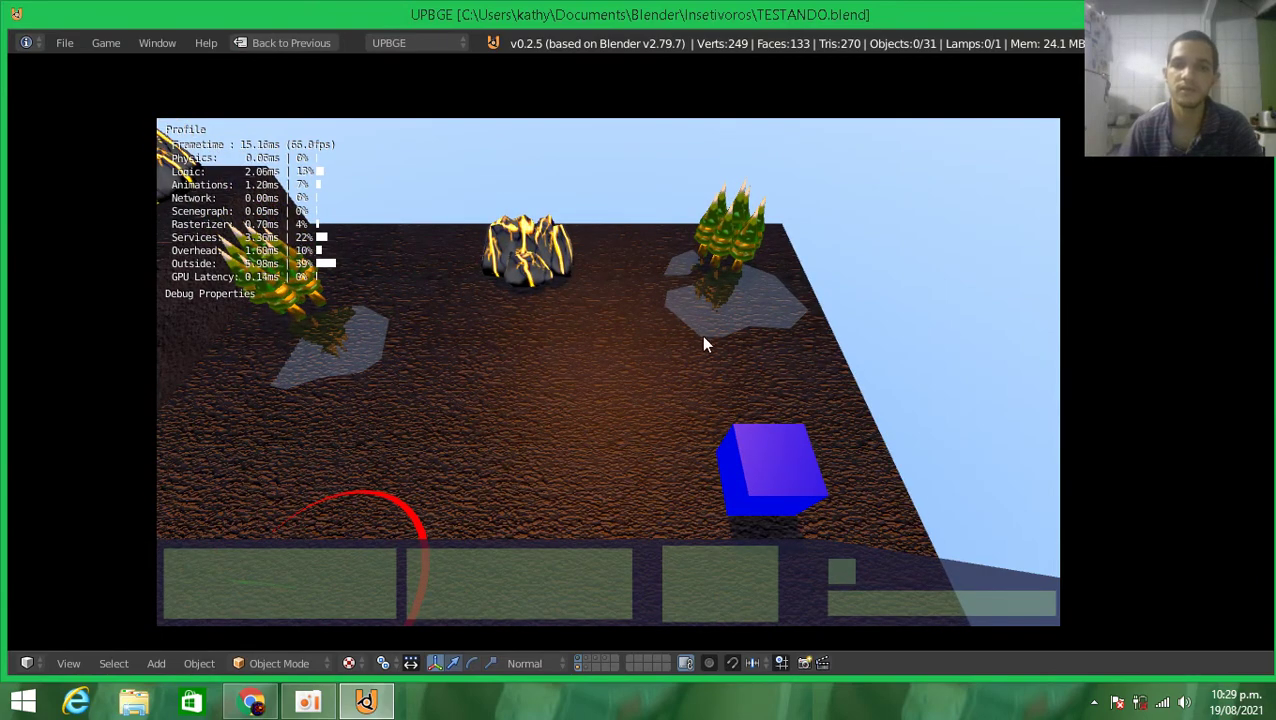
pyautogui.press('a')
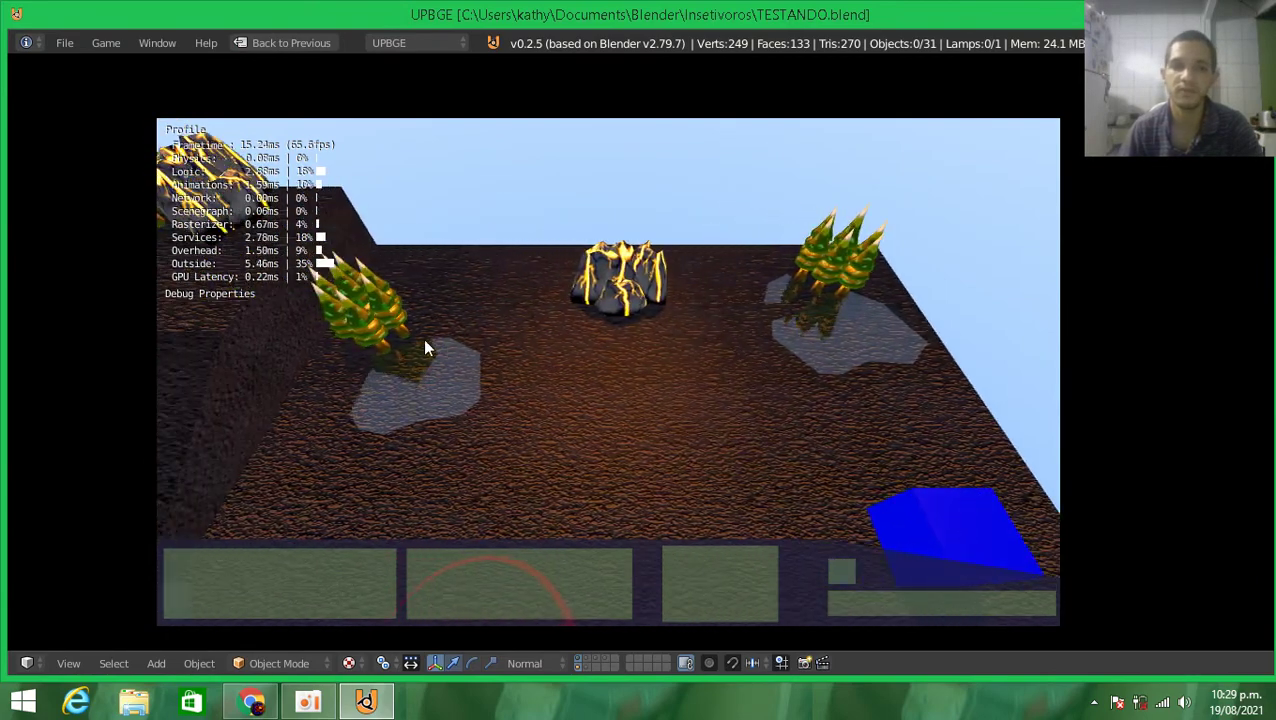
pyautogui.press('a')
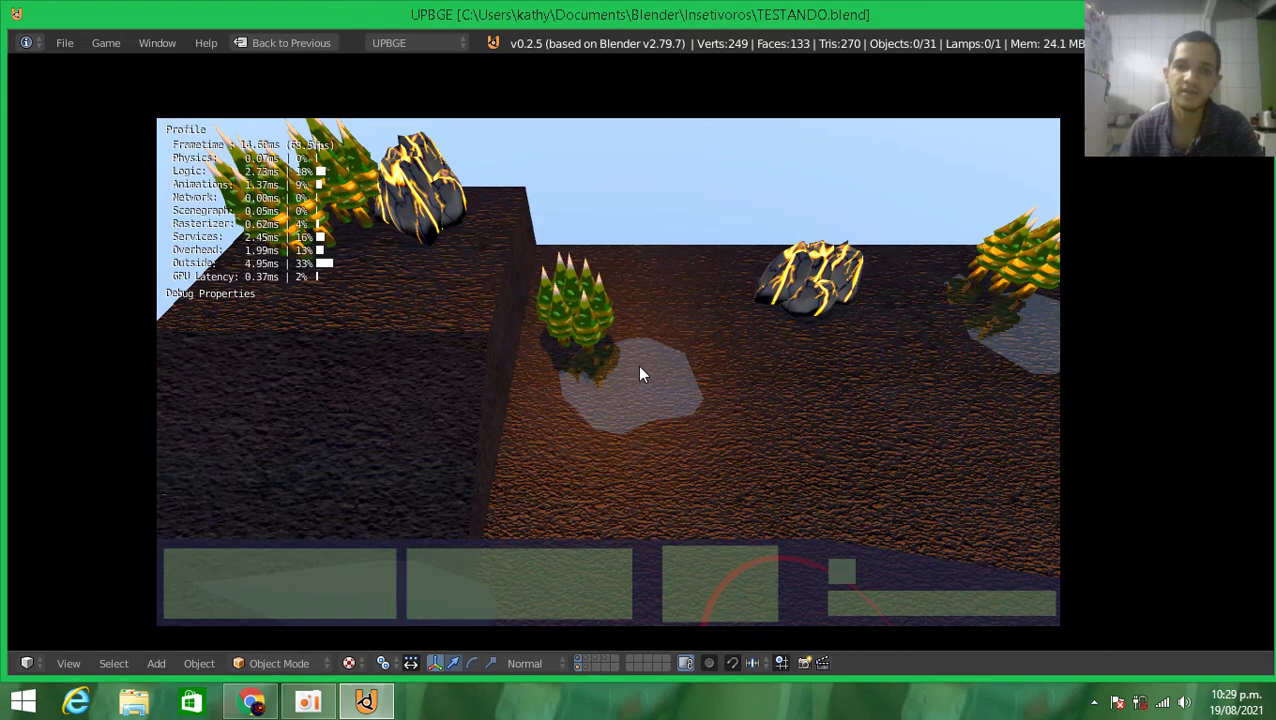
pyautogui.press('d')
# Bring the camera back to the player unit and select the orange insect creature at map centre
pyautogui.press('s')
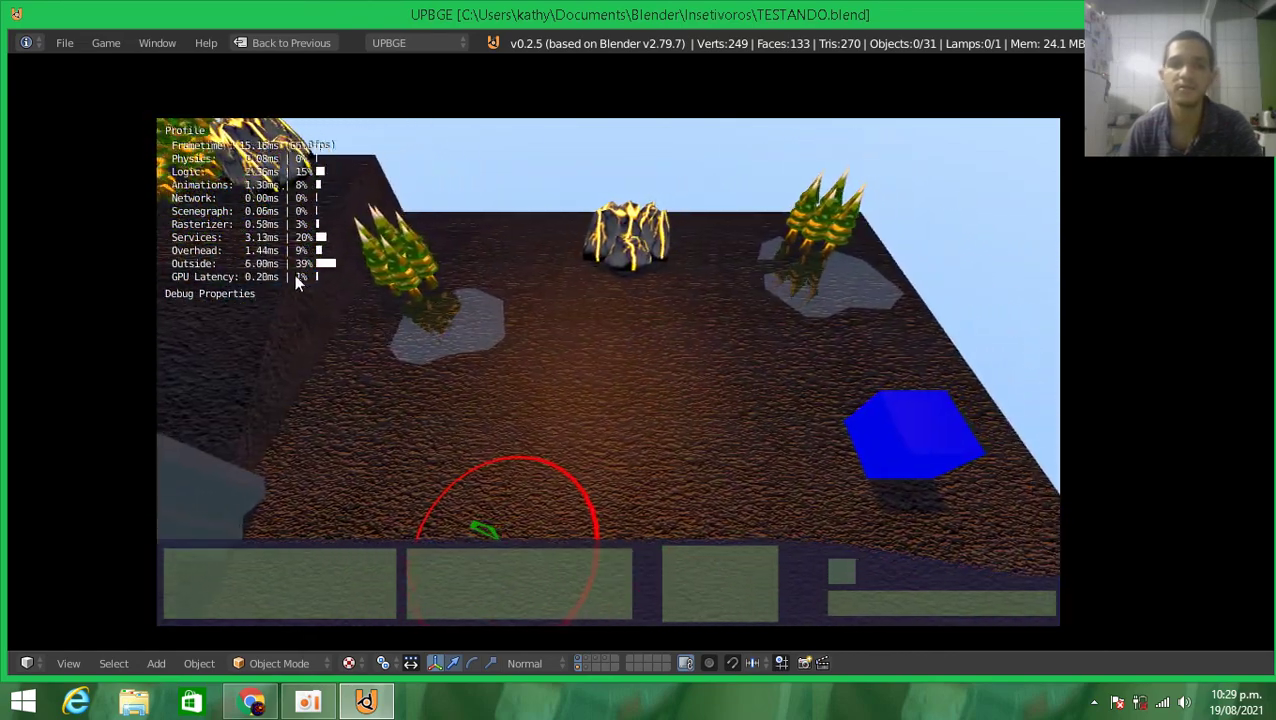
pyautogui.press('a')
pyautogui.press('w')
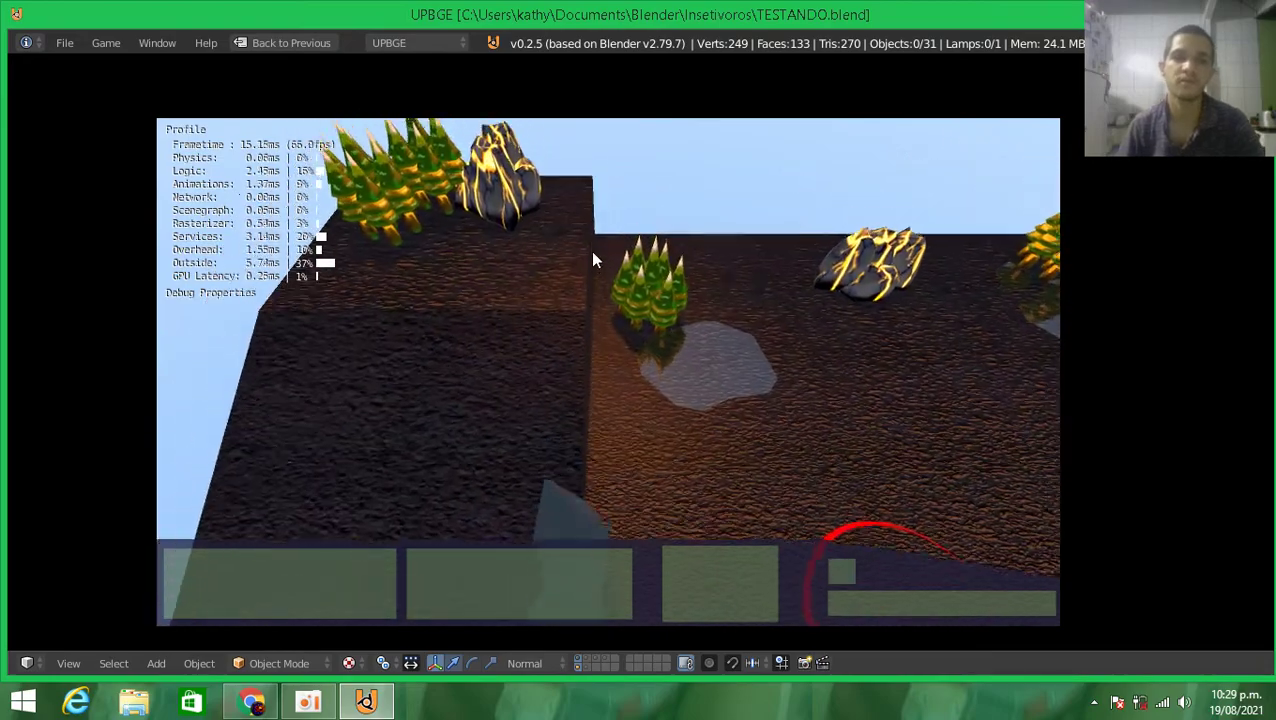
pyautogui.press('s')
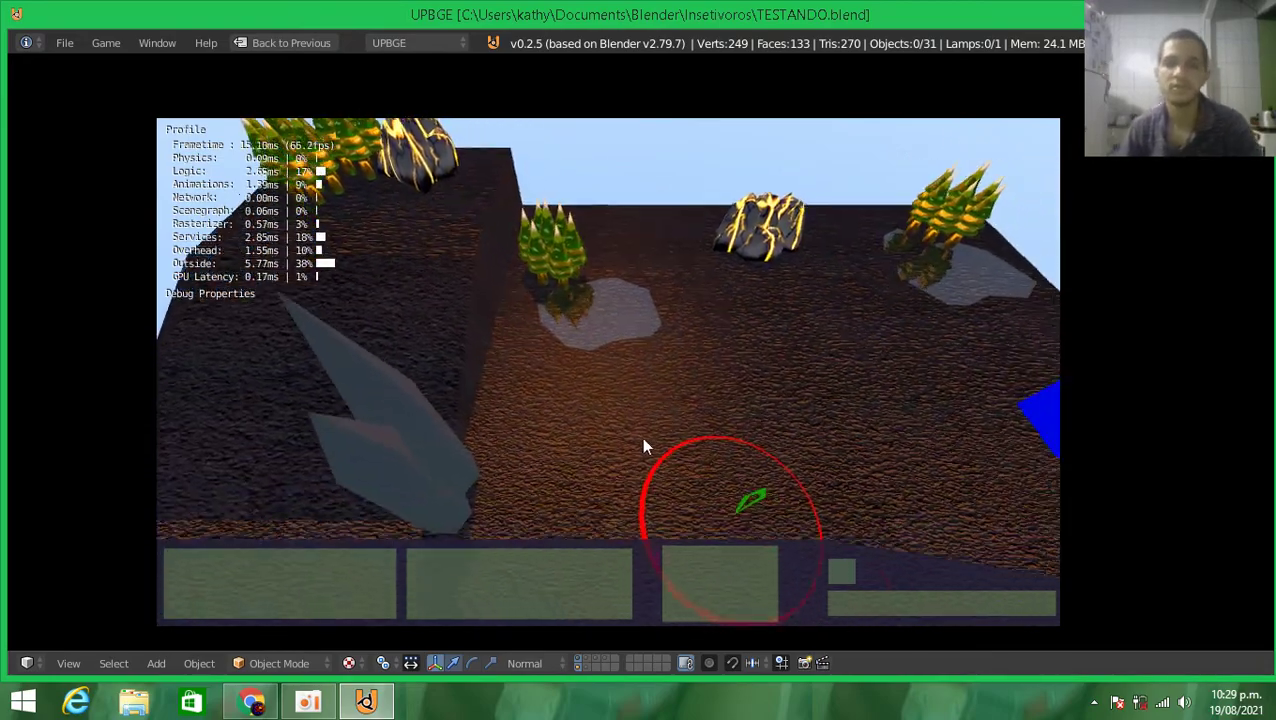
pyautogui.press('s')
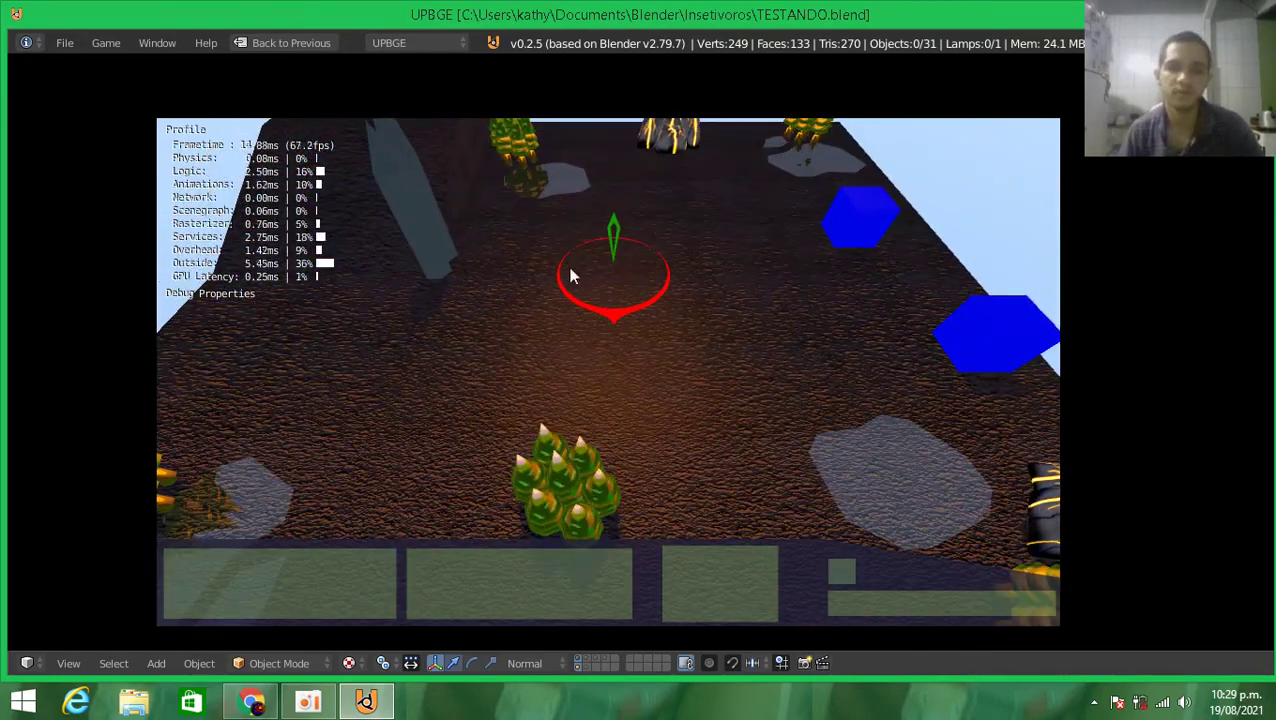
pyautogui.press('w')
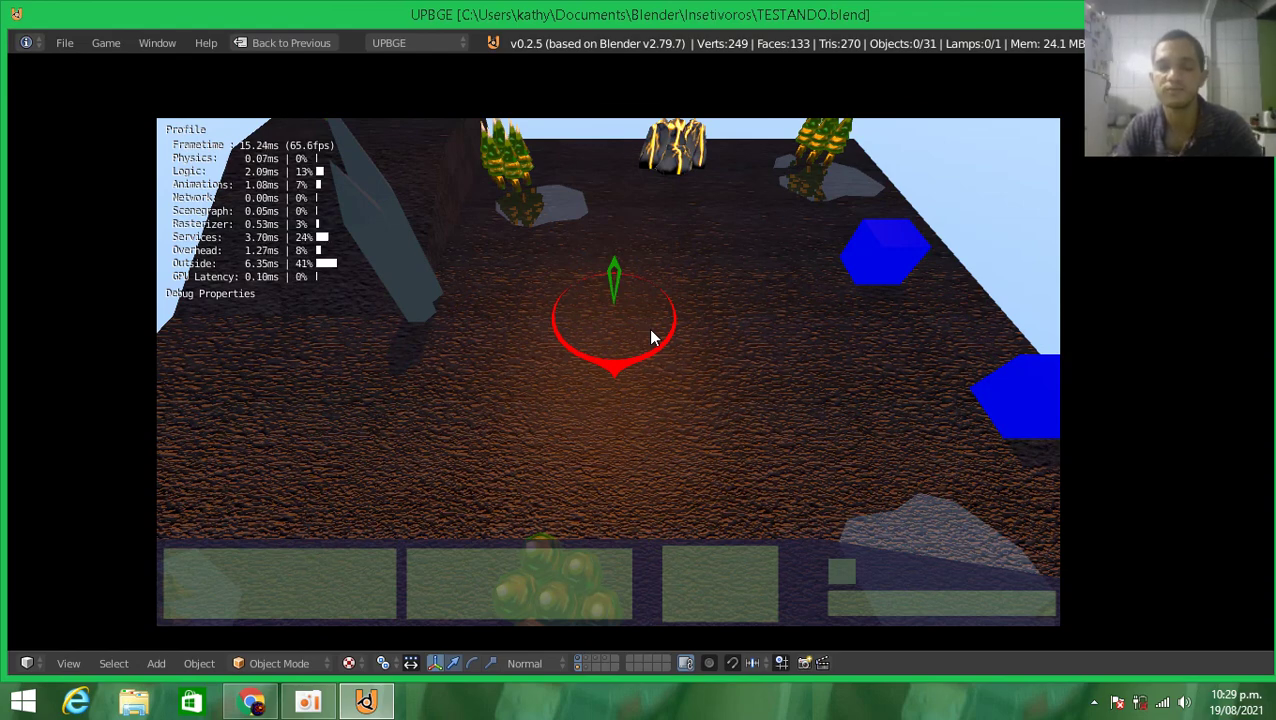
pyautogui.press('s')
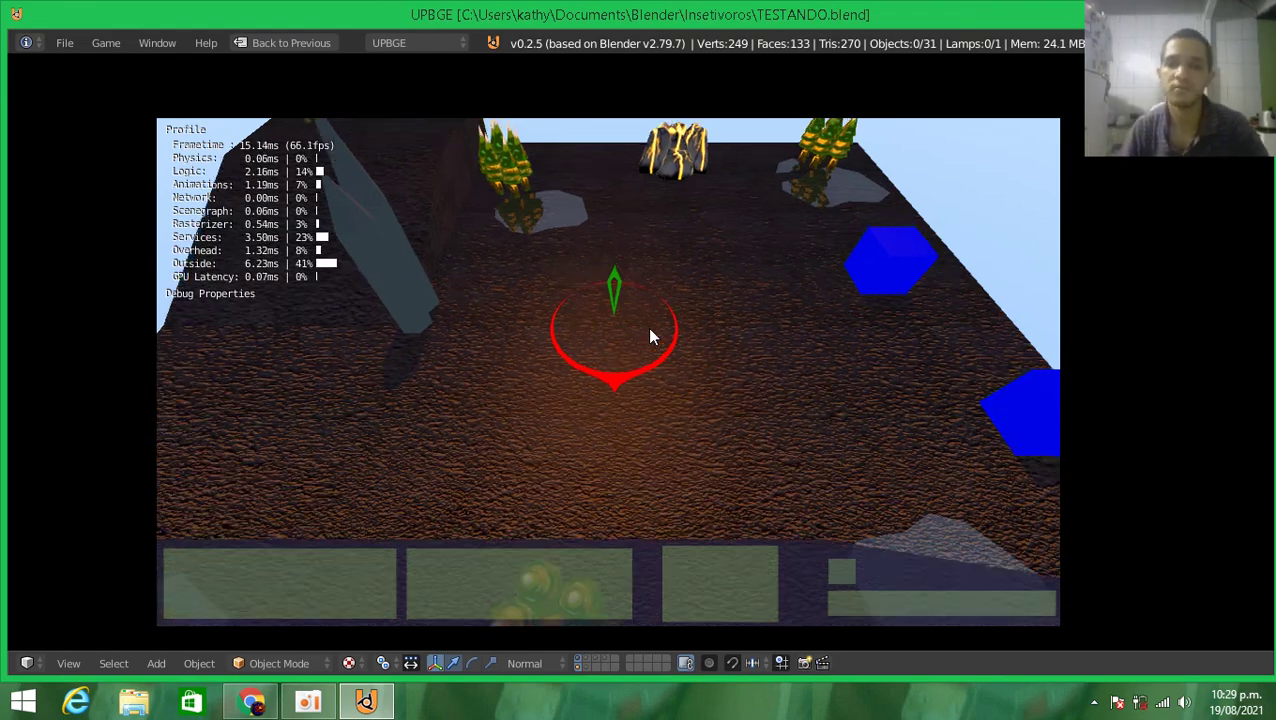
pyautogui.press('s')
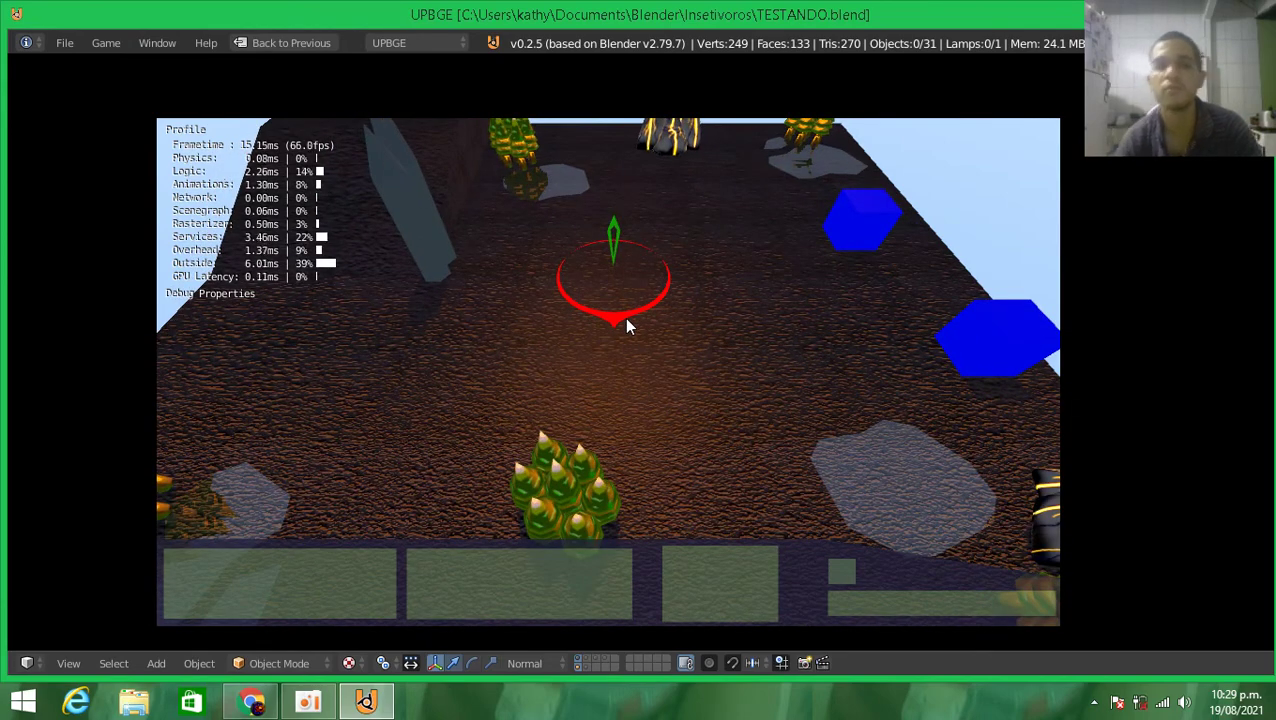
pyautogui.press('w')
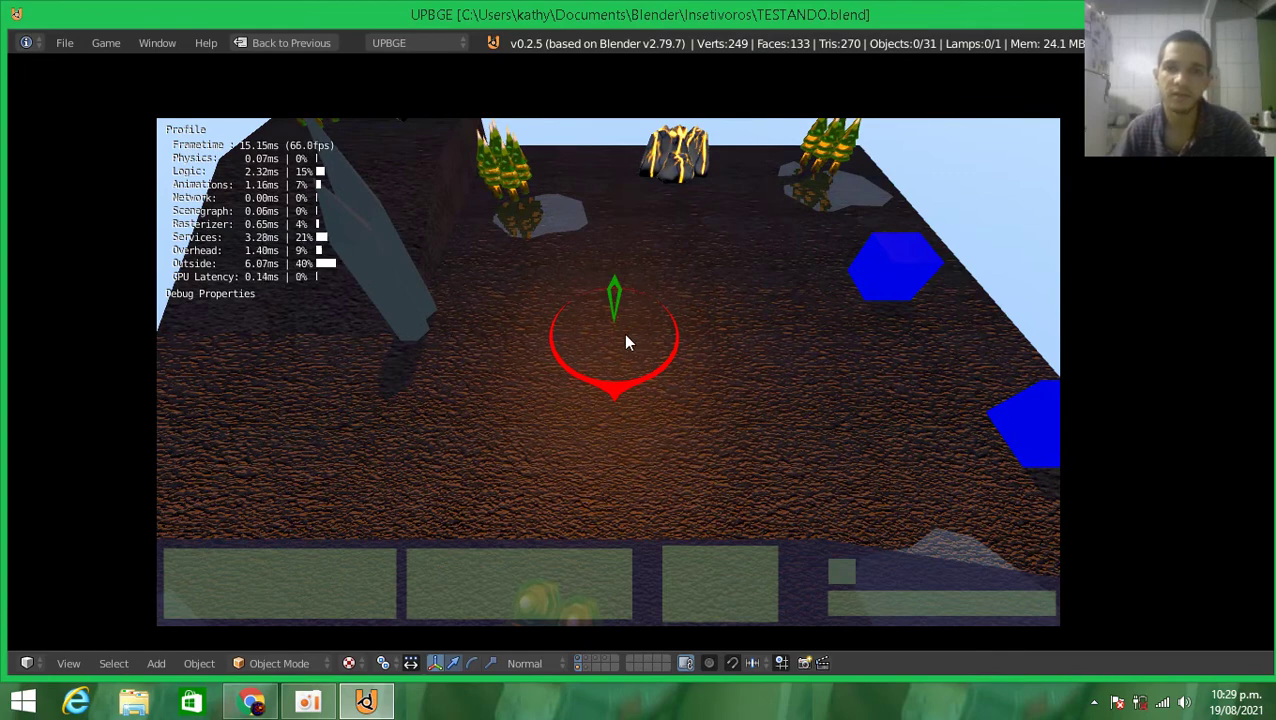
pyautogui.press('s')
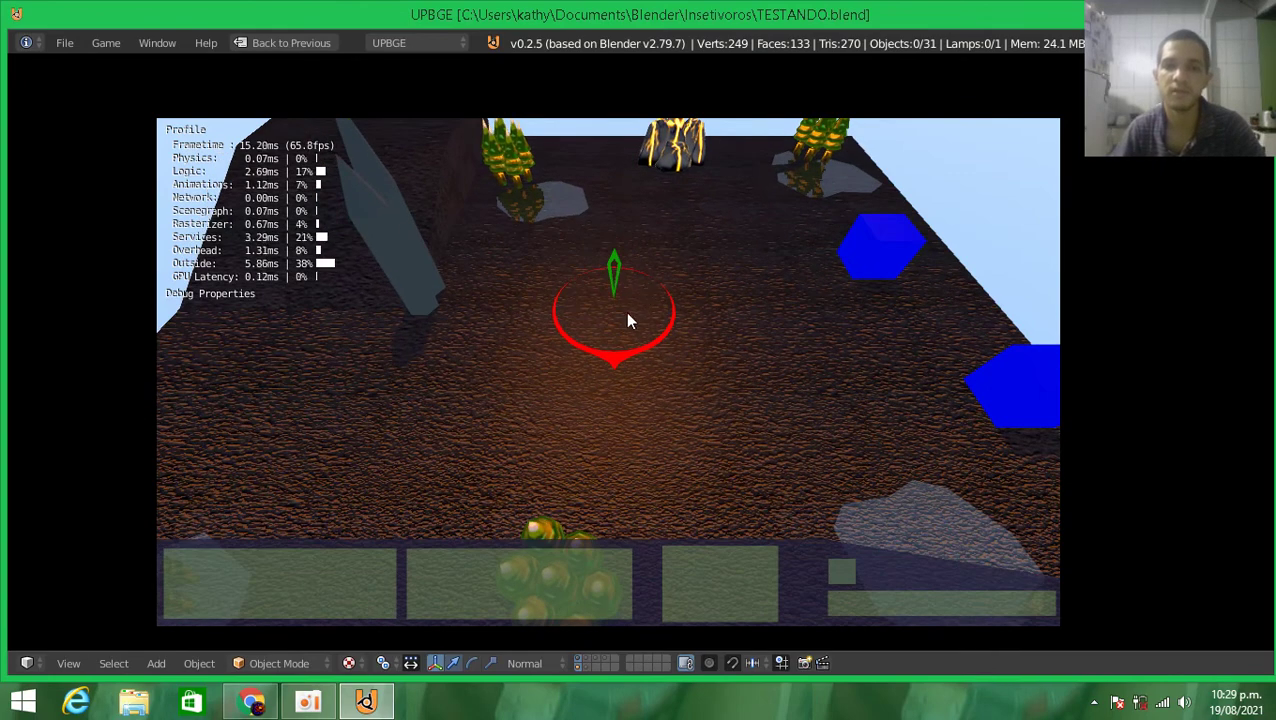
pyautogui.click(620, 308)
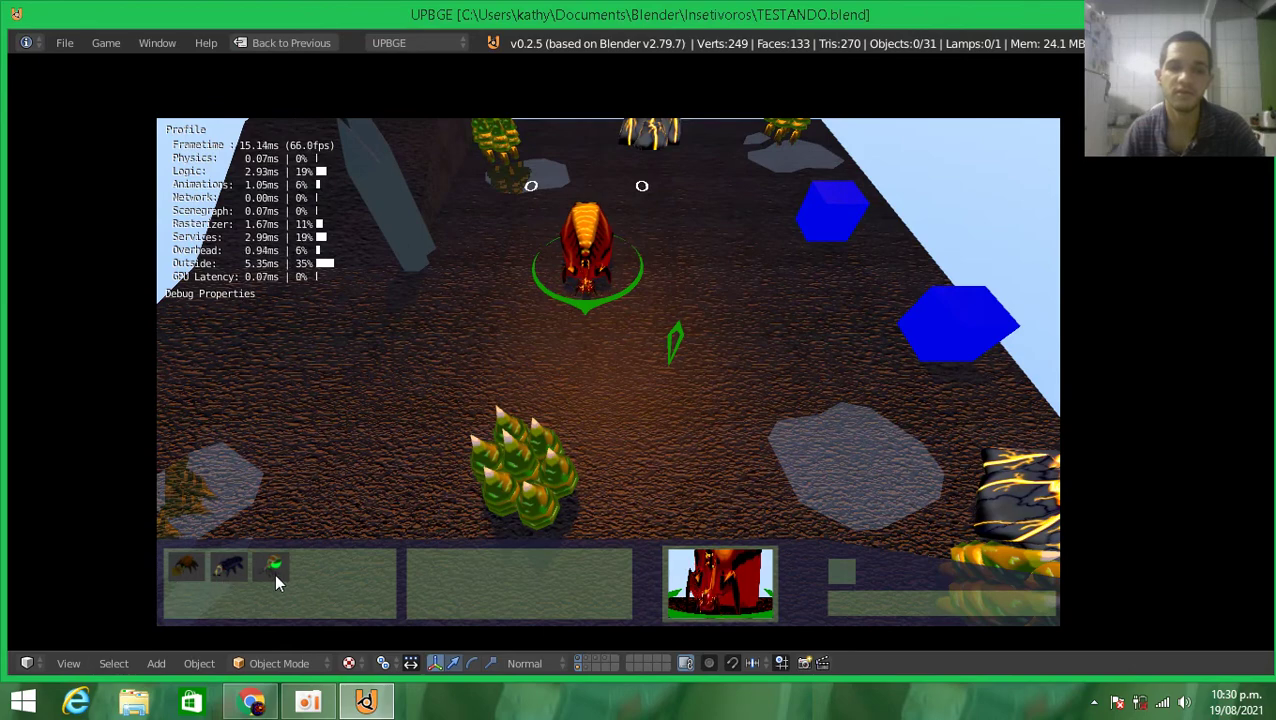
# Spawn a small worker, walk it through several waypoints to the right, then reselect the orange creature
pyautogui.click(184, 565)
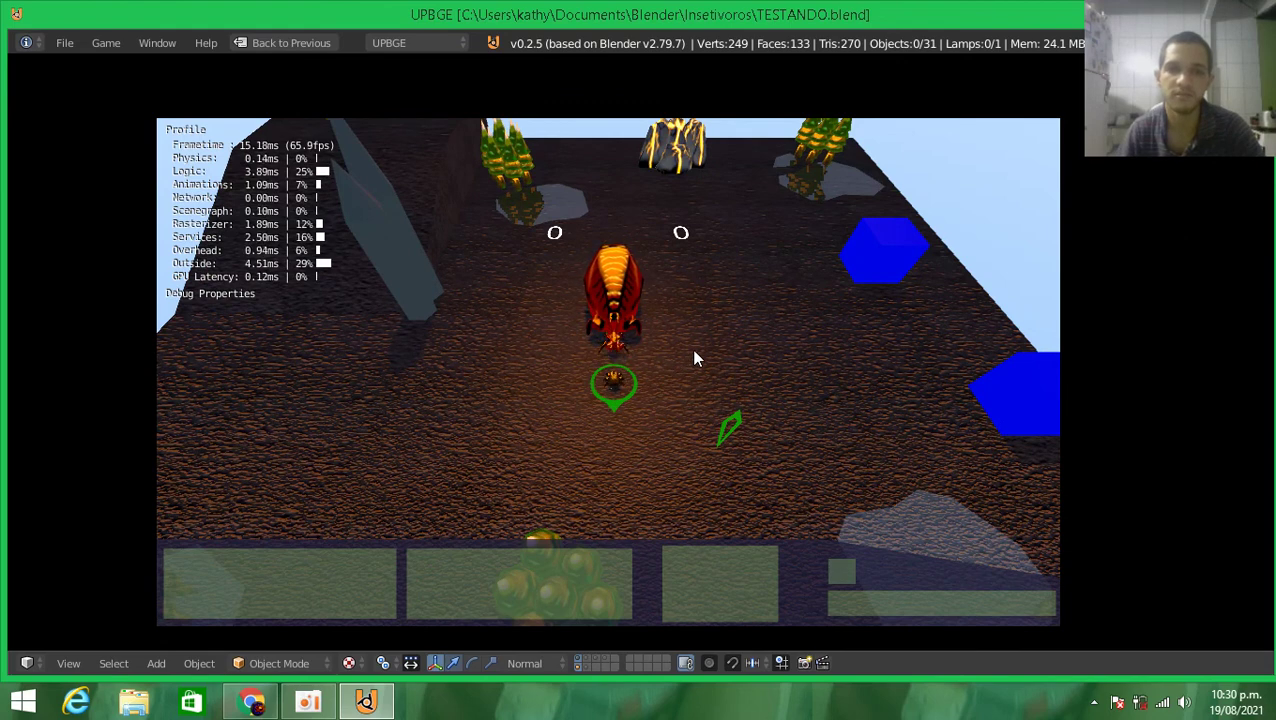
pyautogui.rightClick(785, 354)
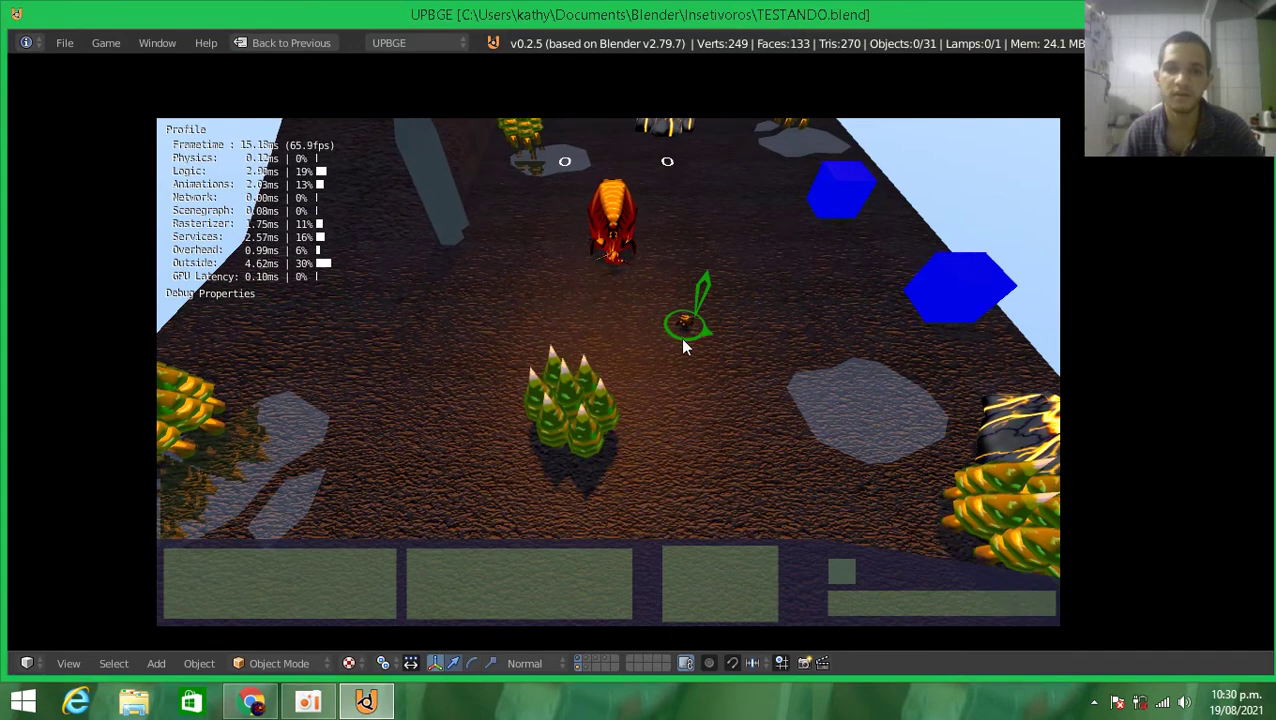
pyautogui.rightClick(628, 443)
pyautogui.rightClick(470, 443)
pyautogui.rightClick(448, 313)
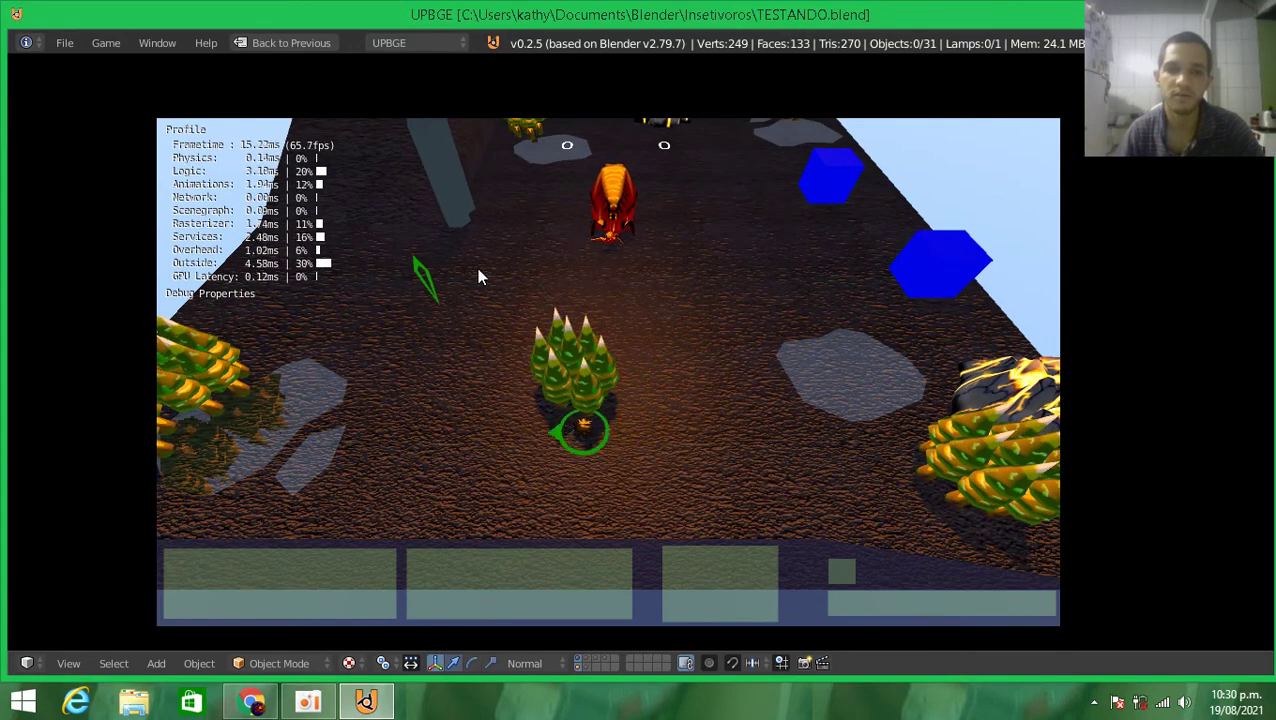
pyautogui.rightClick(485, 266)
pyautogui.rightClick(746, 286)
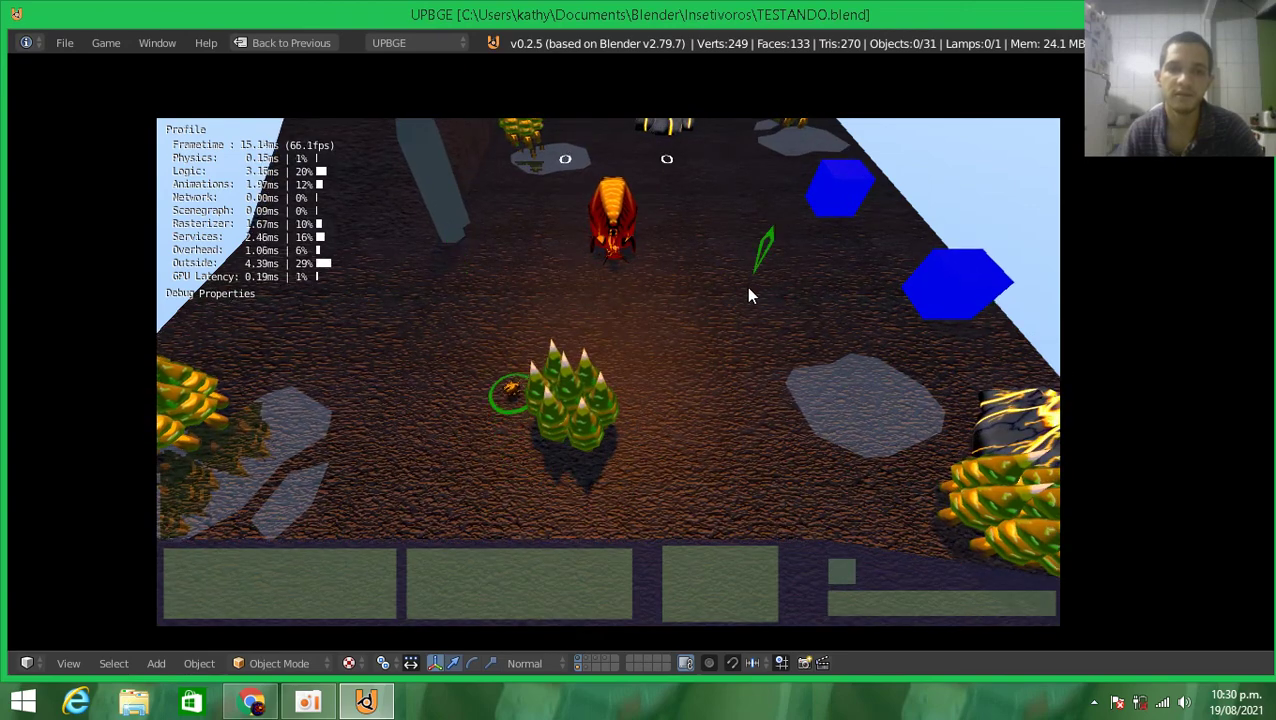
pyautogui.rightClick(785, 269)
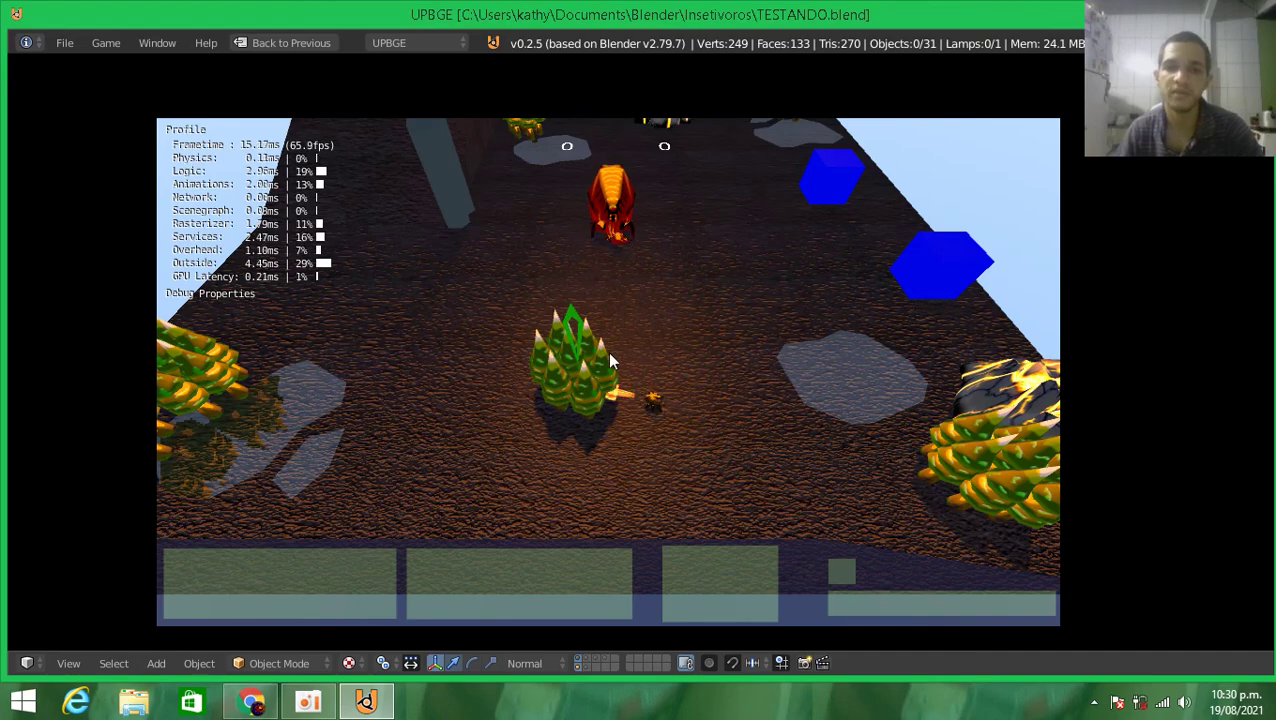
pyautogui.click(617, 214)
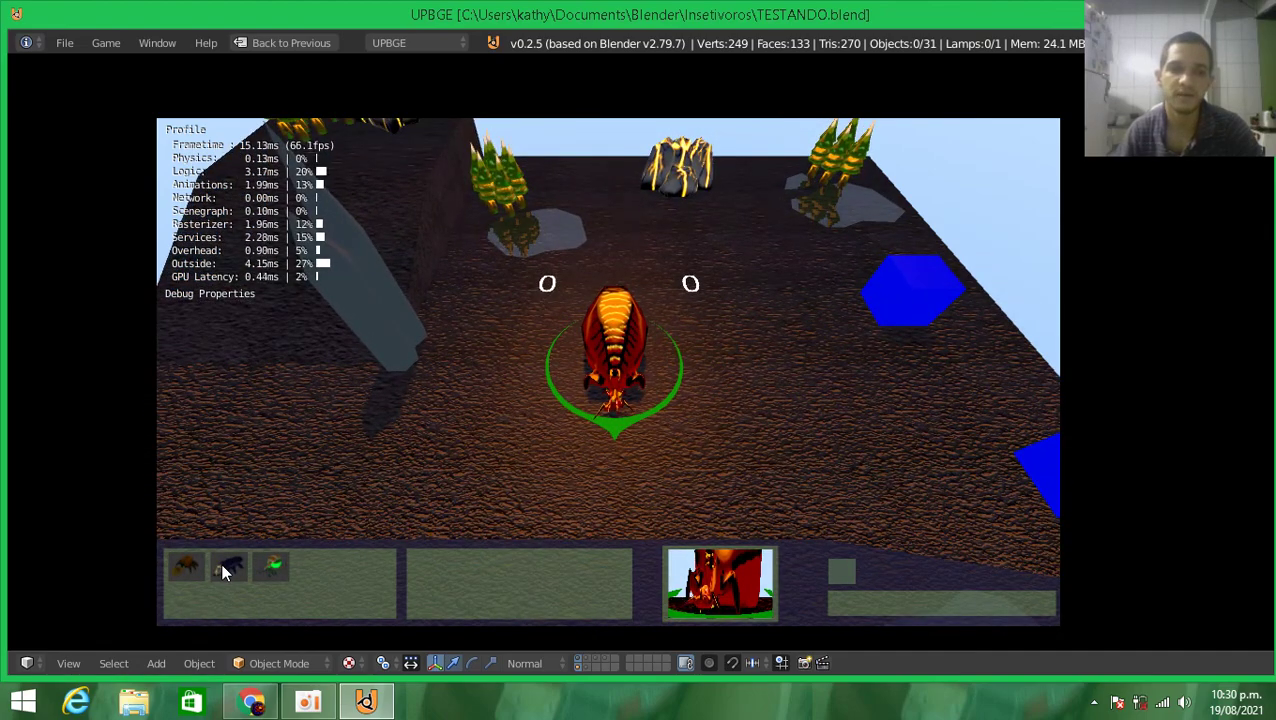
# Produce a dark beetle and walk it around the map, ending to the right
pyautogui.click(220, 562)
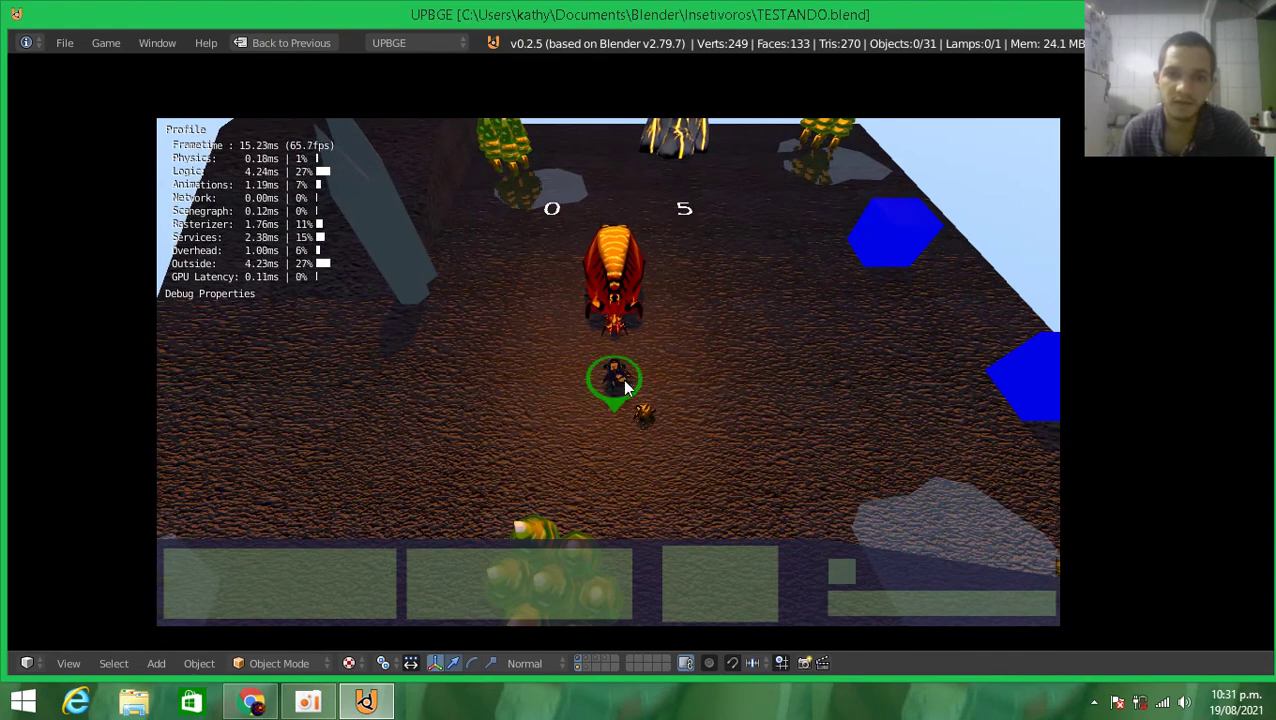
pyautogui.click(791, 349)
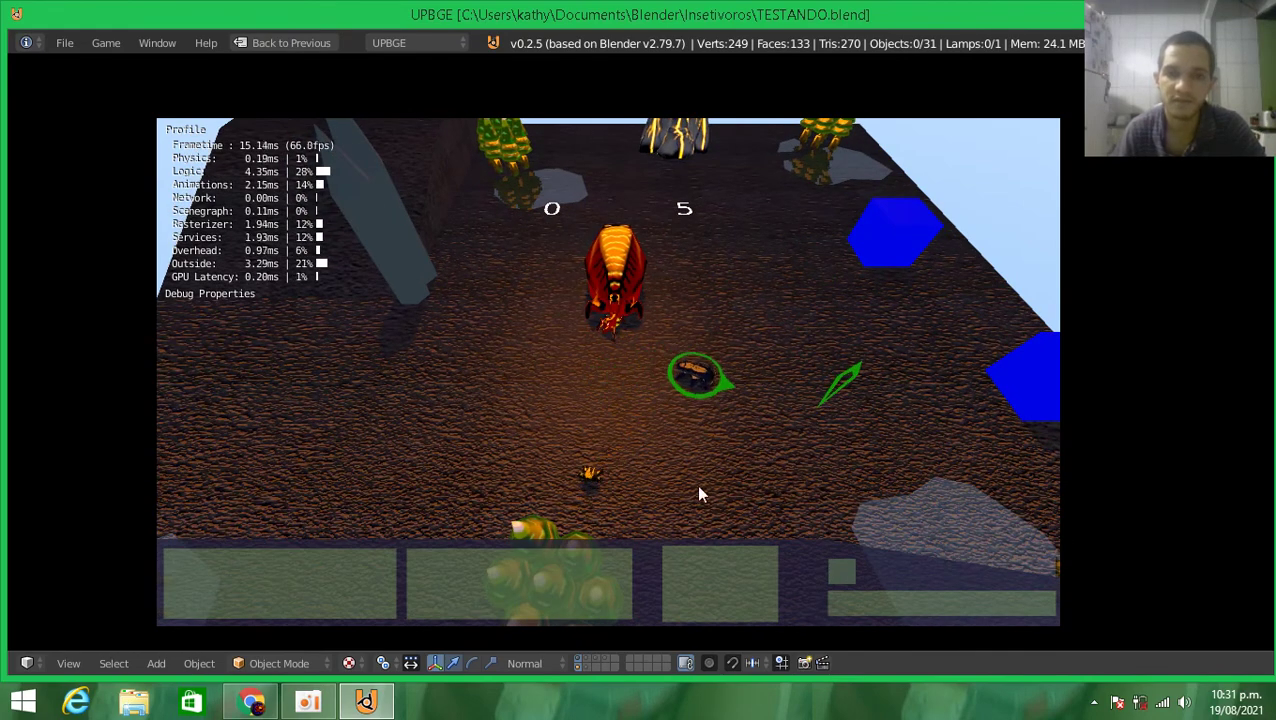
pyautogui.click(548, 398)
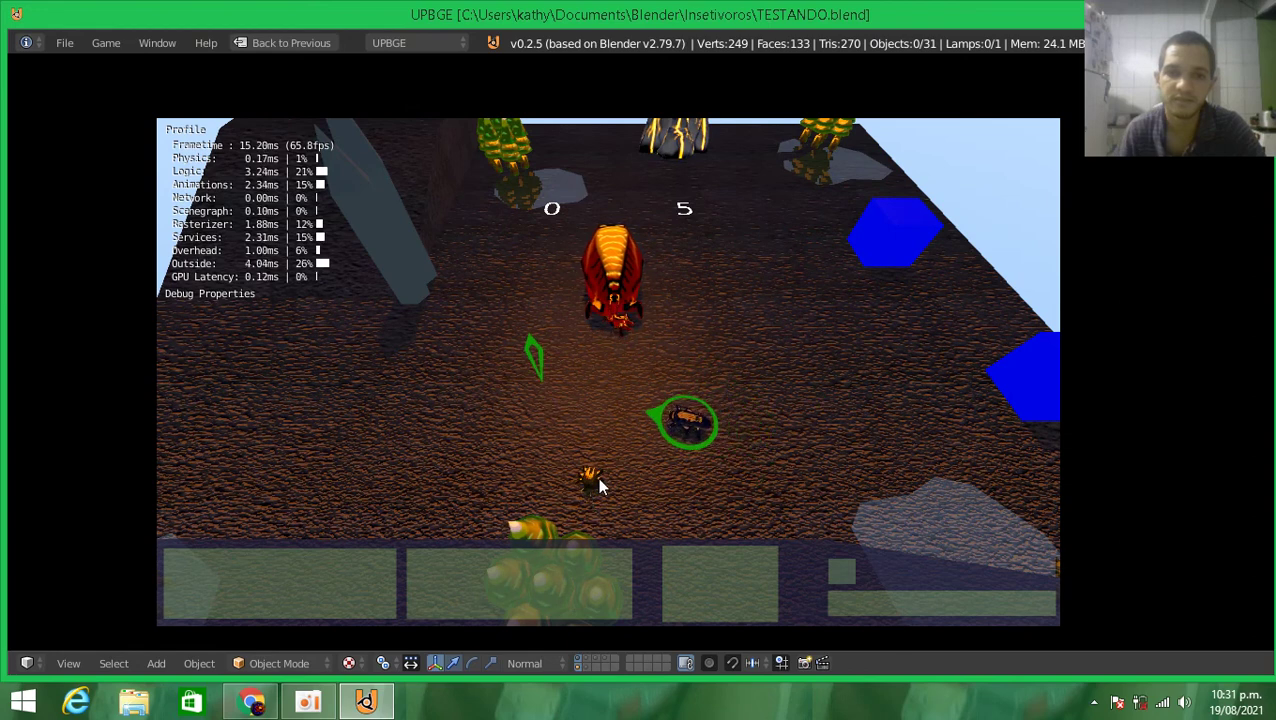
pyautogui.click(724, 336)
pyautogui.click(758, 474)
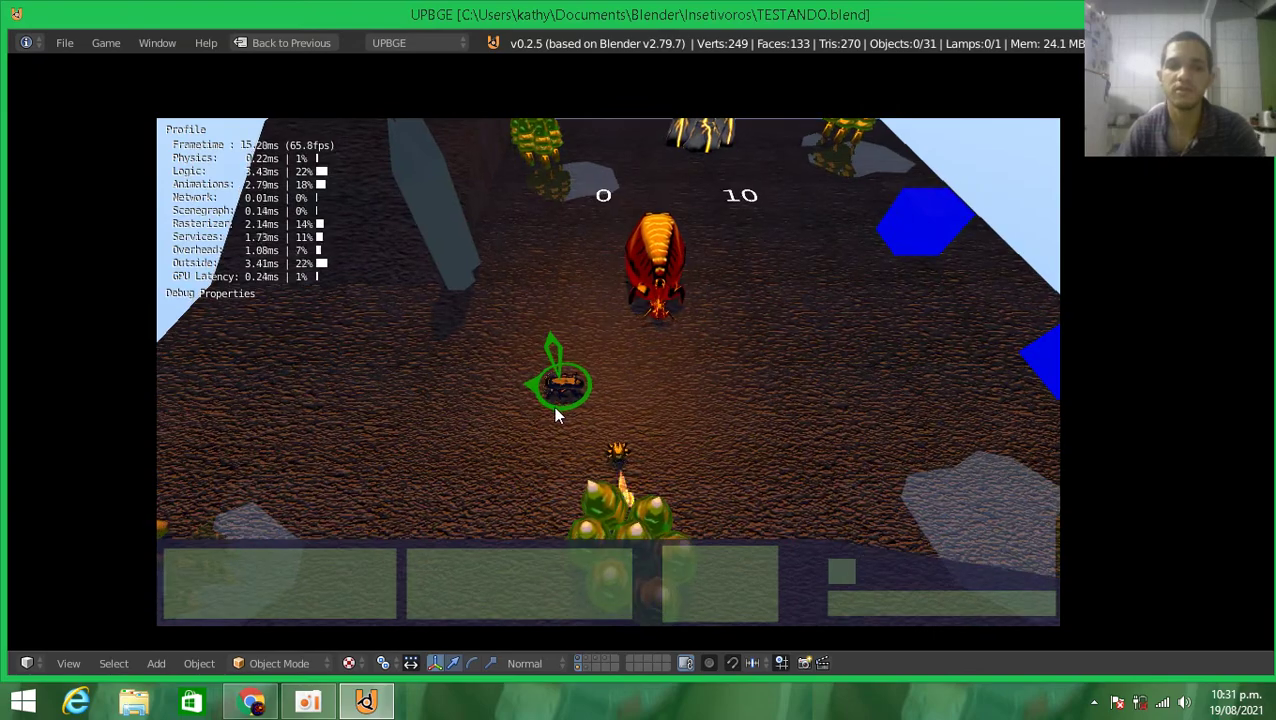
pyautogui.click(564, 312)
pyautogui.click(803, 338)
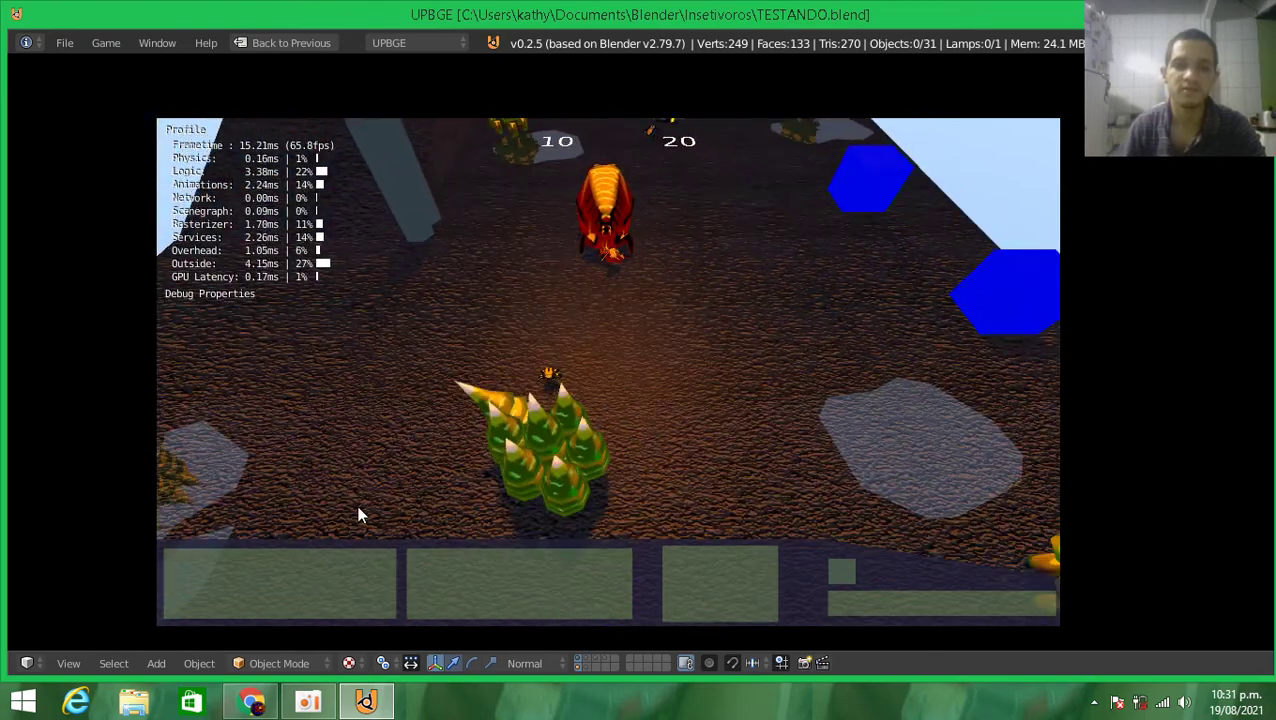
# Reselect the orange creature, produce a green unit and send it to the right
pyautogui.click(615, 234)
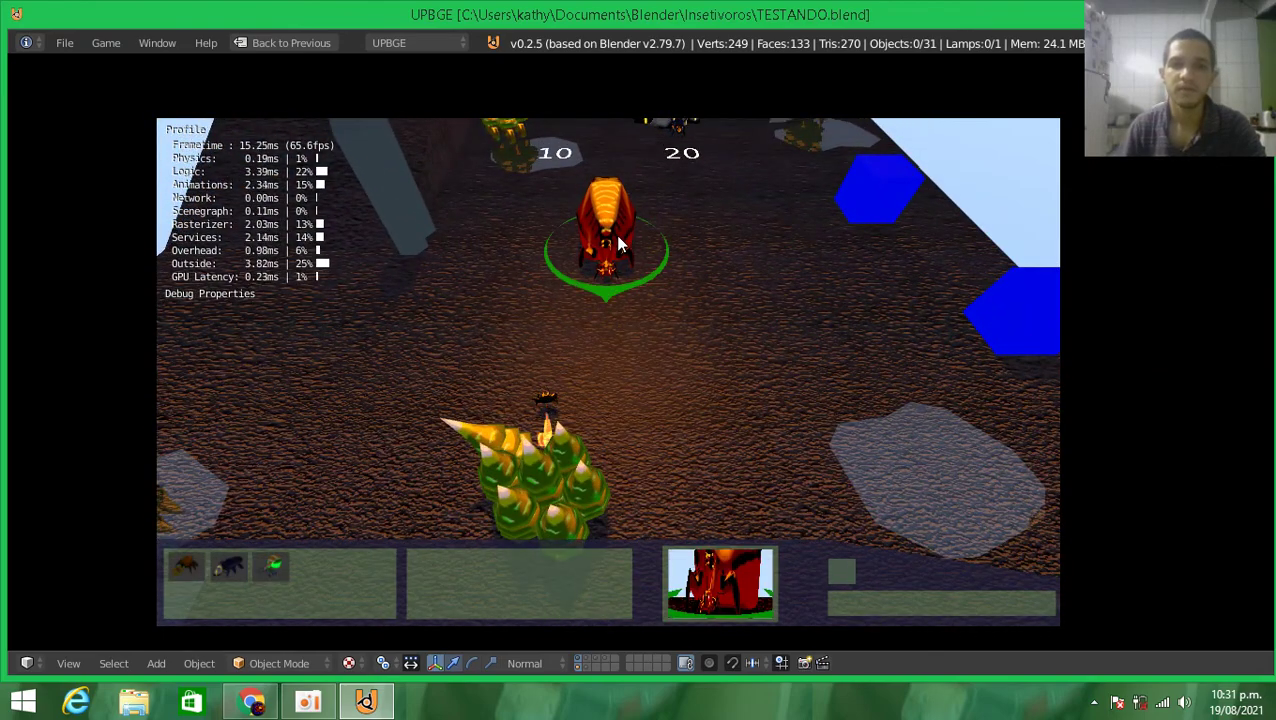
pyautogui.click(275, 566)
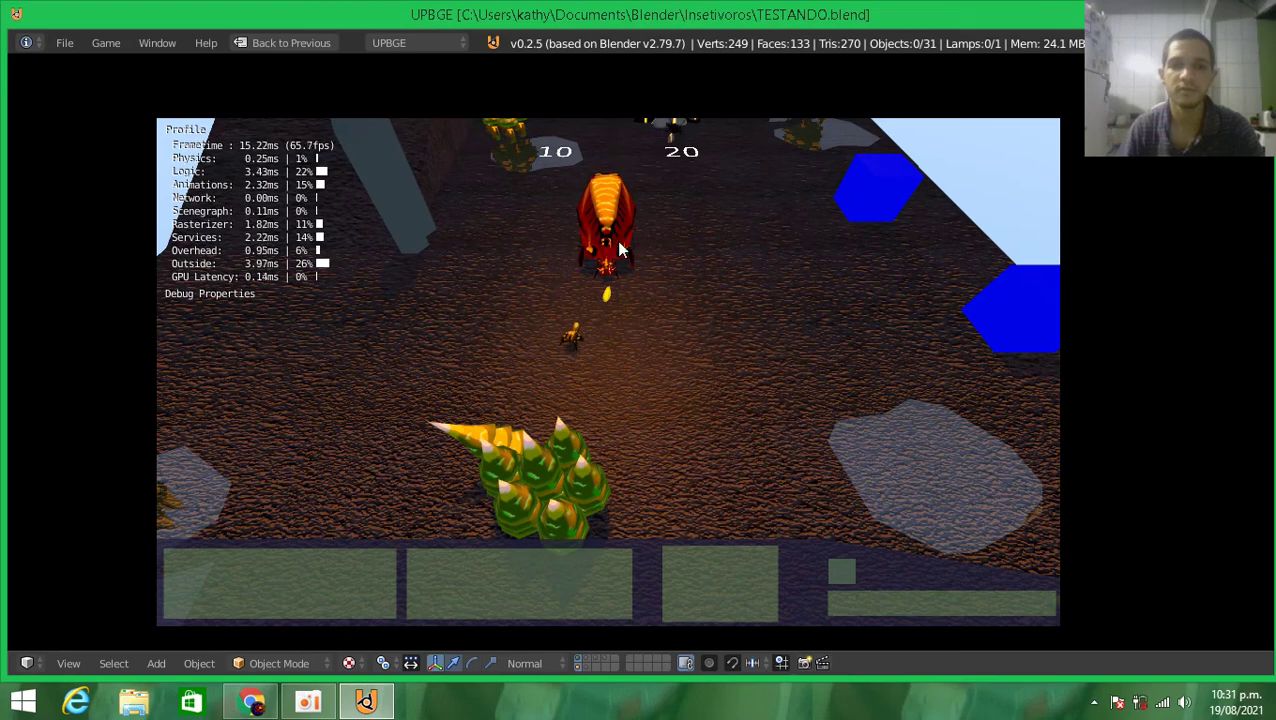
pyautogui.rightClick(742, 295)
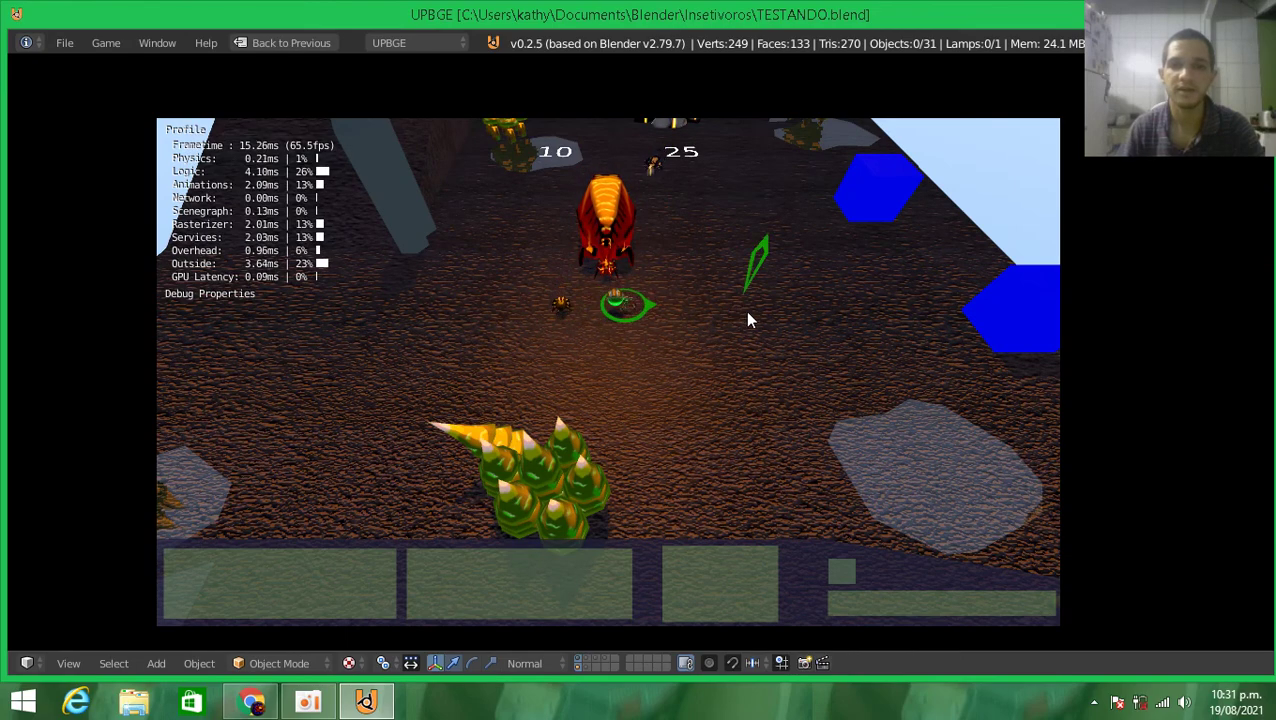
# Steer the green unit through several waypoints around the blue cubes, ending on a cube
pyautogui.rightClick(777, 393)
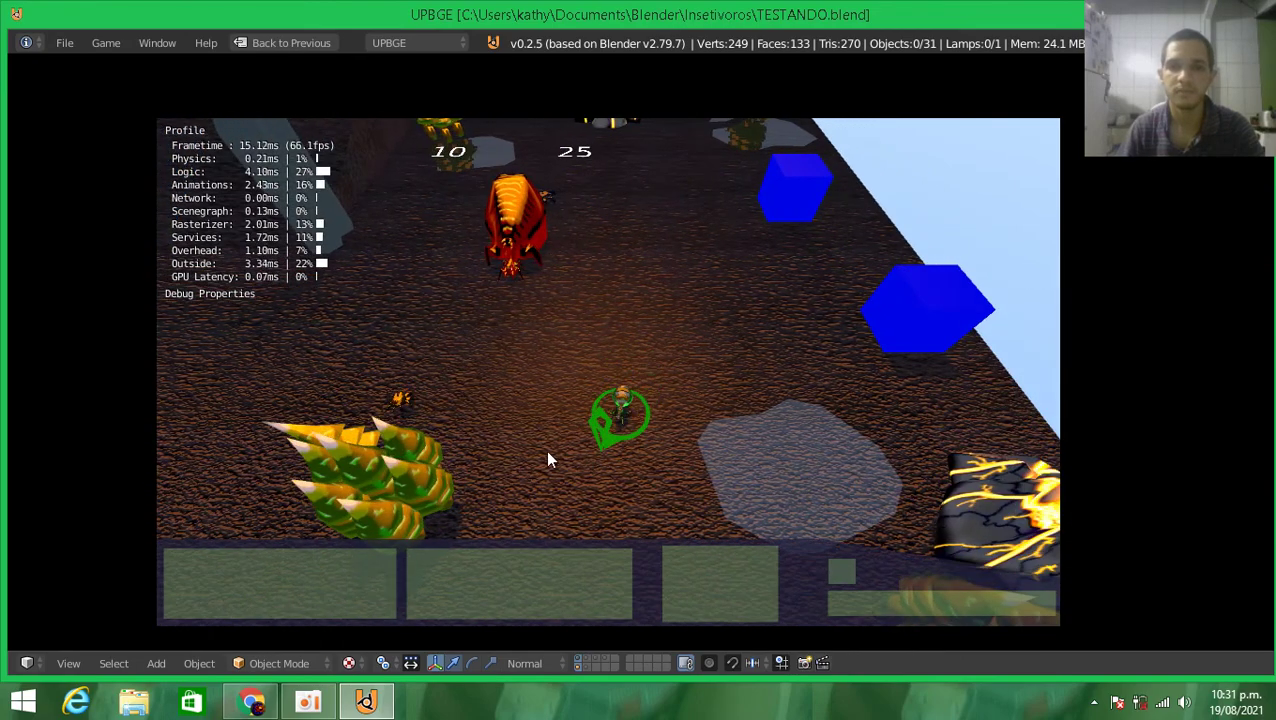
pyautogui.rightClick(462, 440)
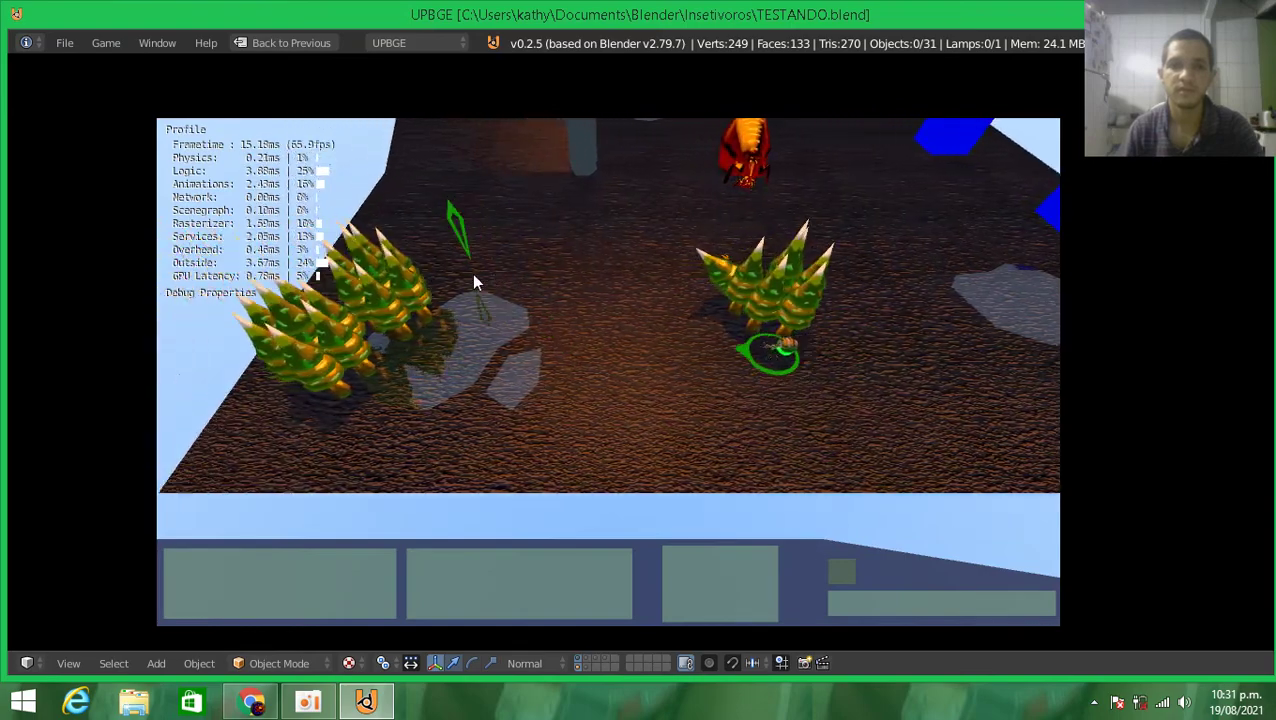
pyautogui.rightClick(705, 272)
pyautogui.rightClick(870, 345)
pyautogui.rightClick(920, 330)
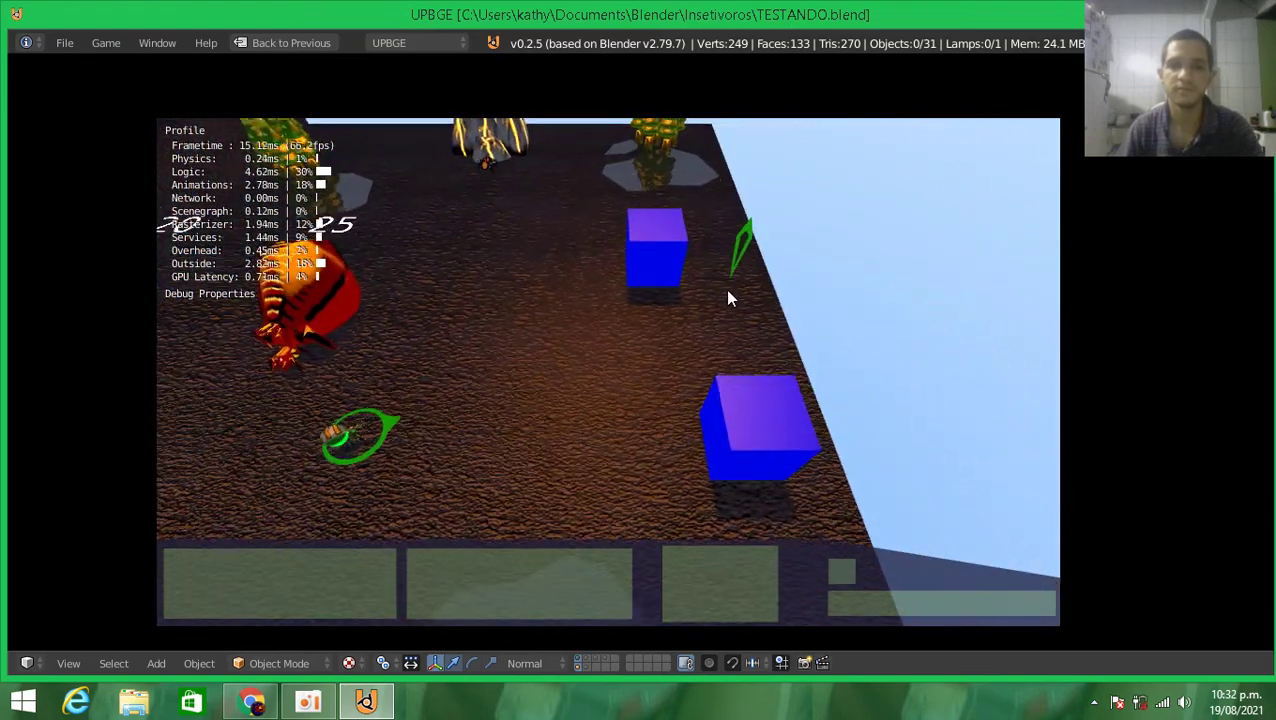
pyautogui.rightClick(722, 290)
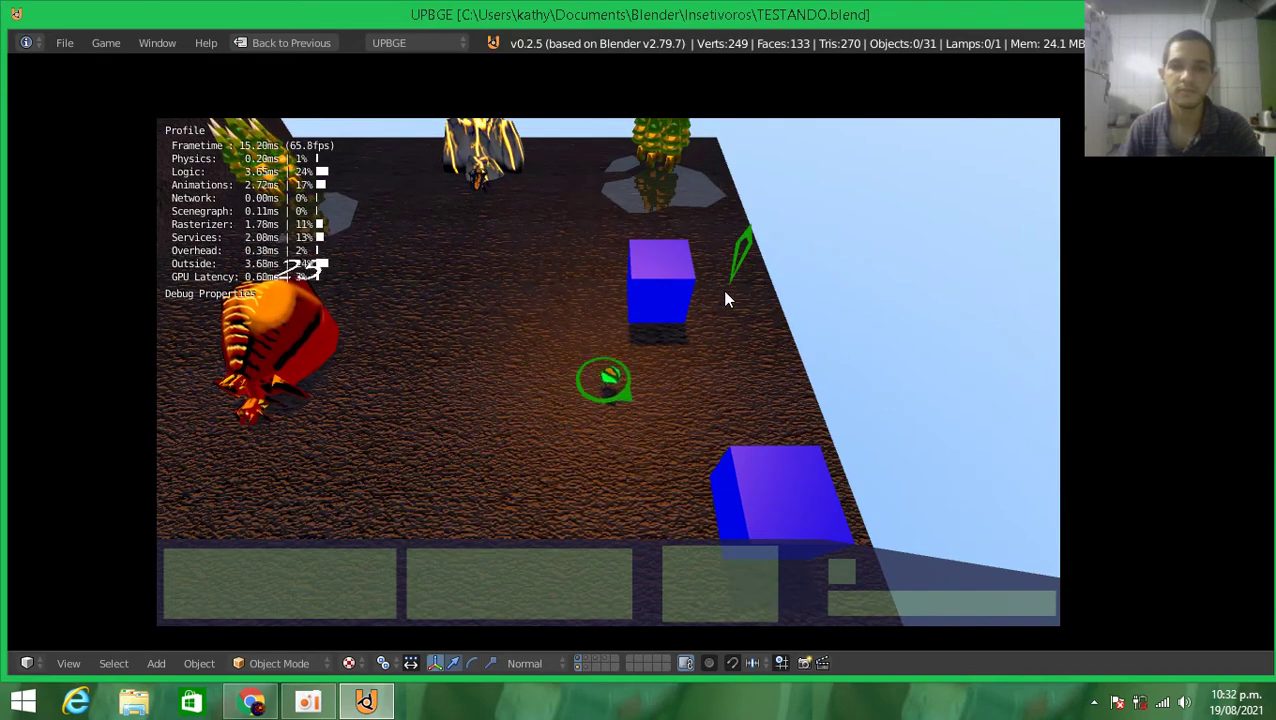
pyautogui.rightClick(513, 266)
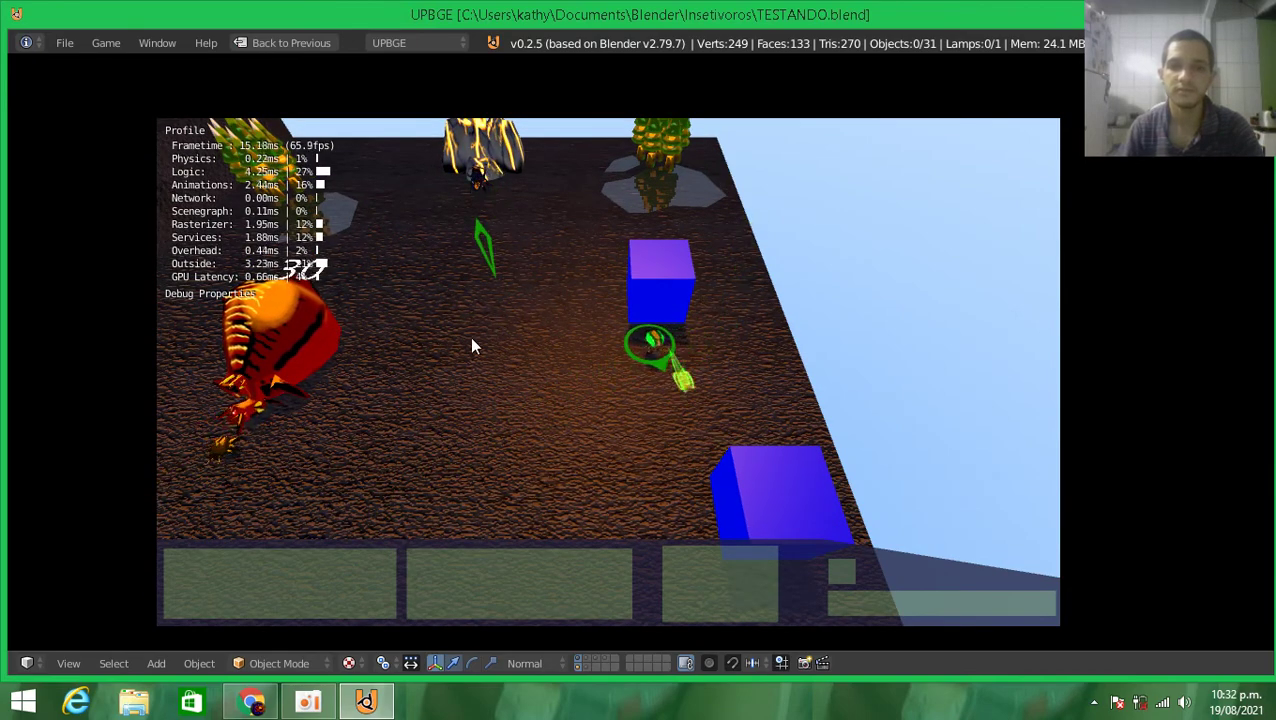
pyautogui.rightClick(513, 400)
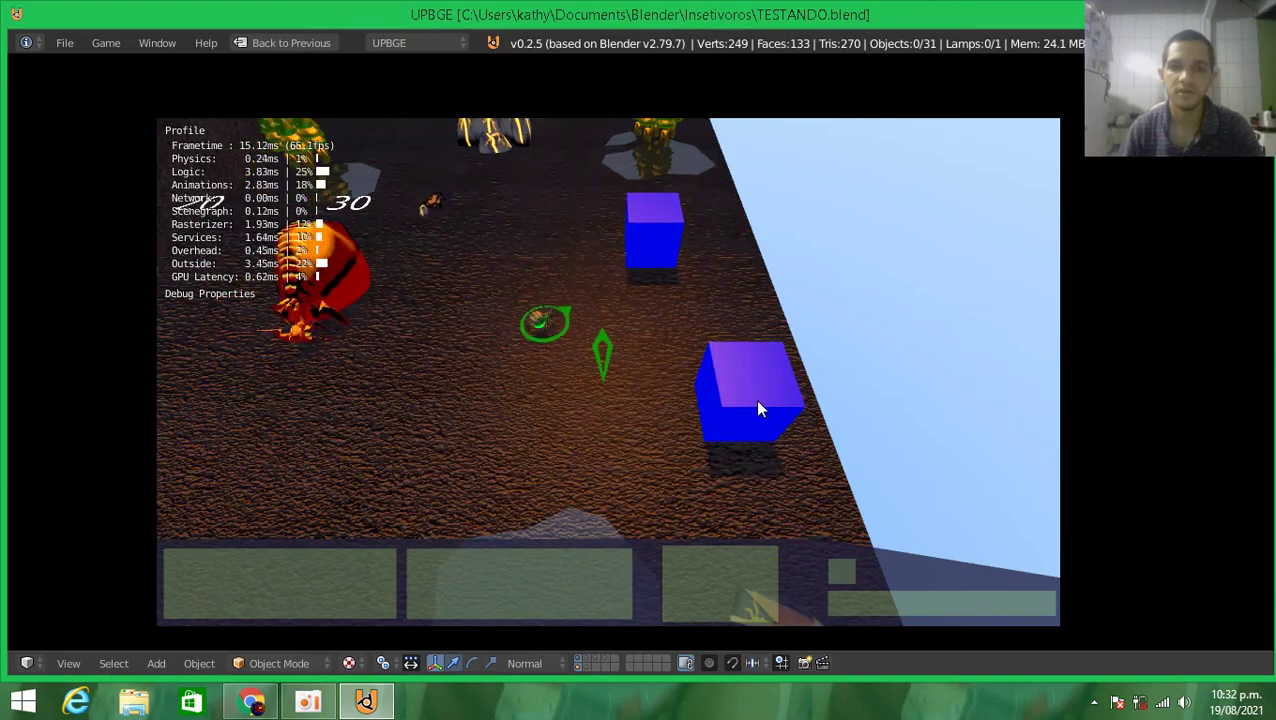
pyautogui.rightClick(757, 405)
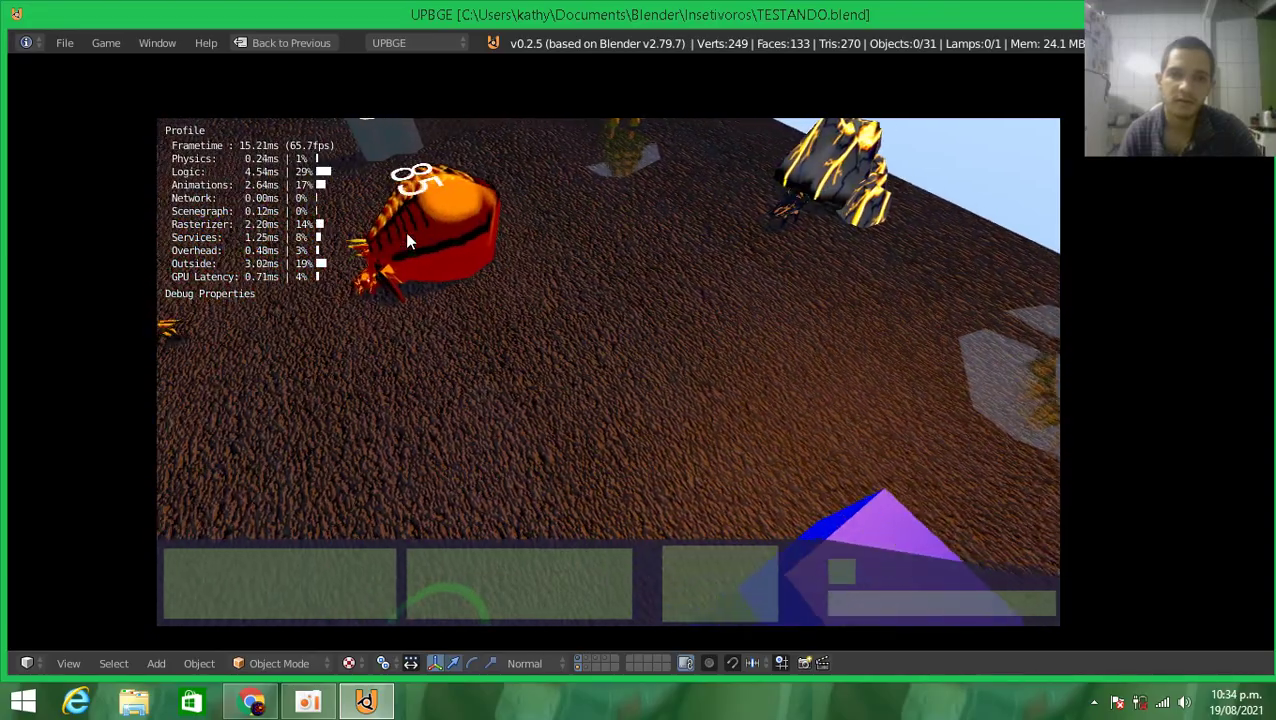
# Select a small worker insect and order it to gather from the spiky plant
pyautogui.click(405, 241)
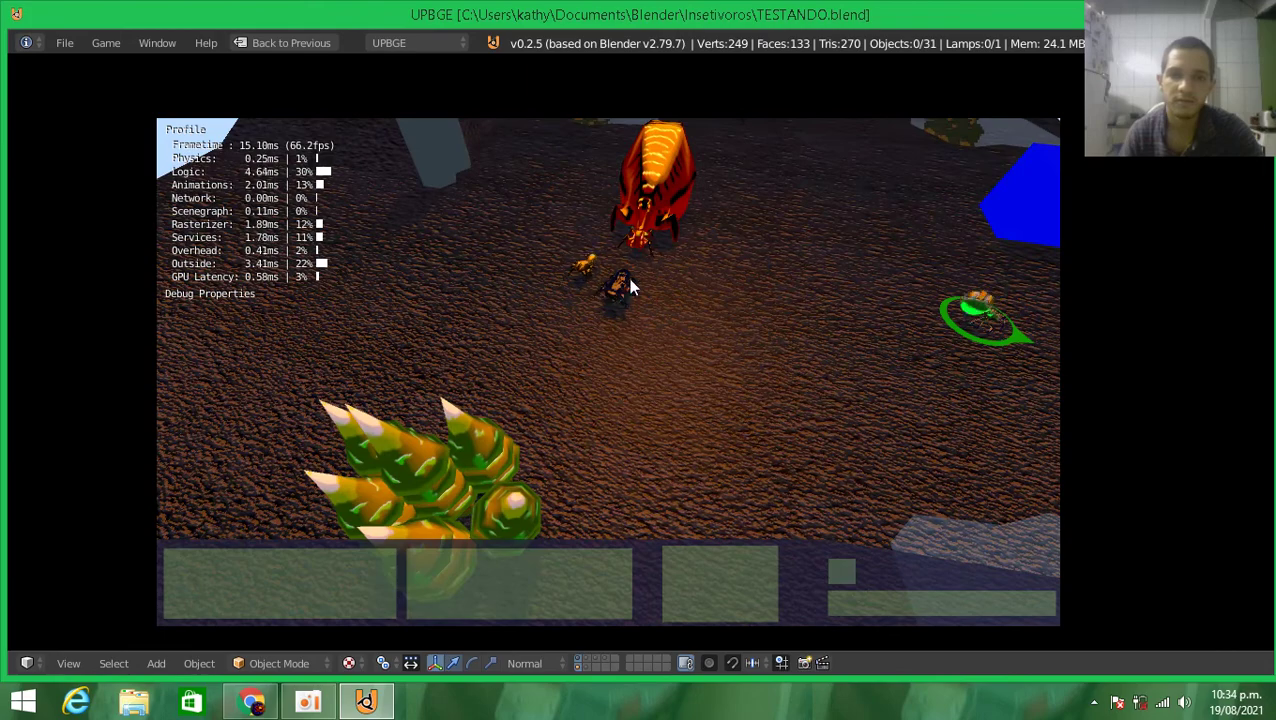
pyautogui.click(630, 260)
pyautogui.click(170, 565)
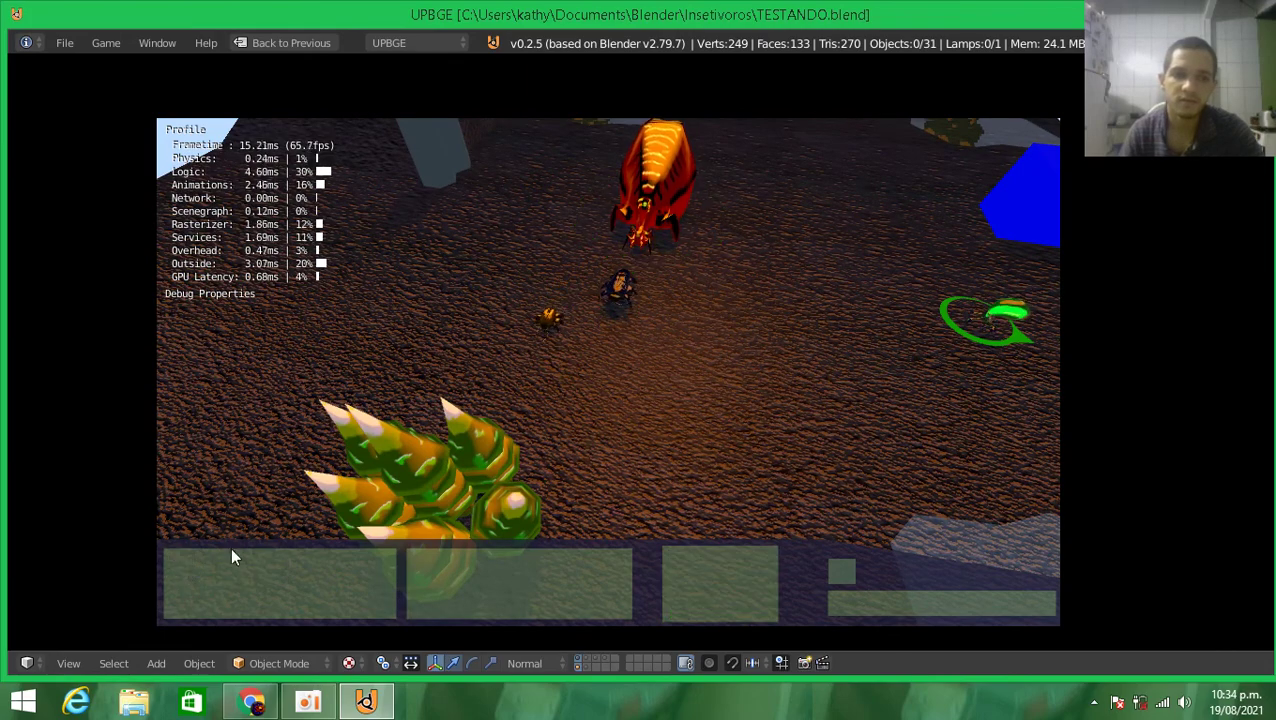
pyautogui.click(521, 334)
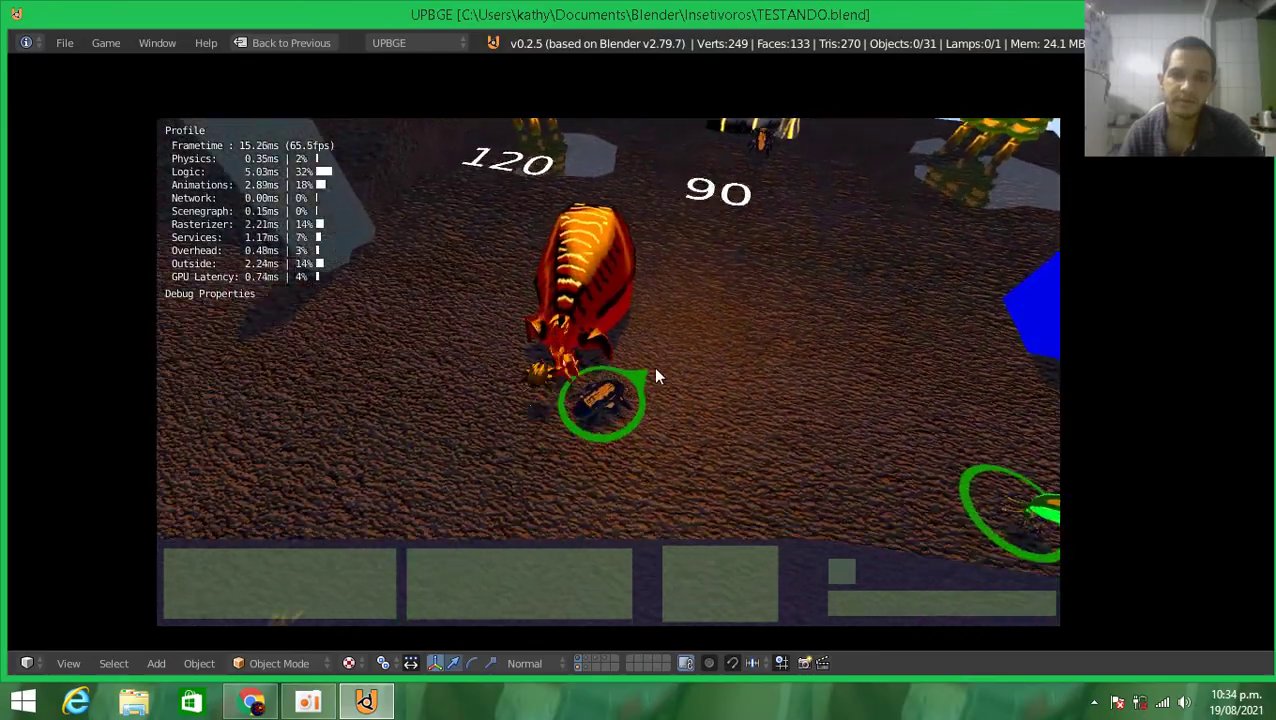
pyautogui.click(463, 508)
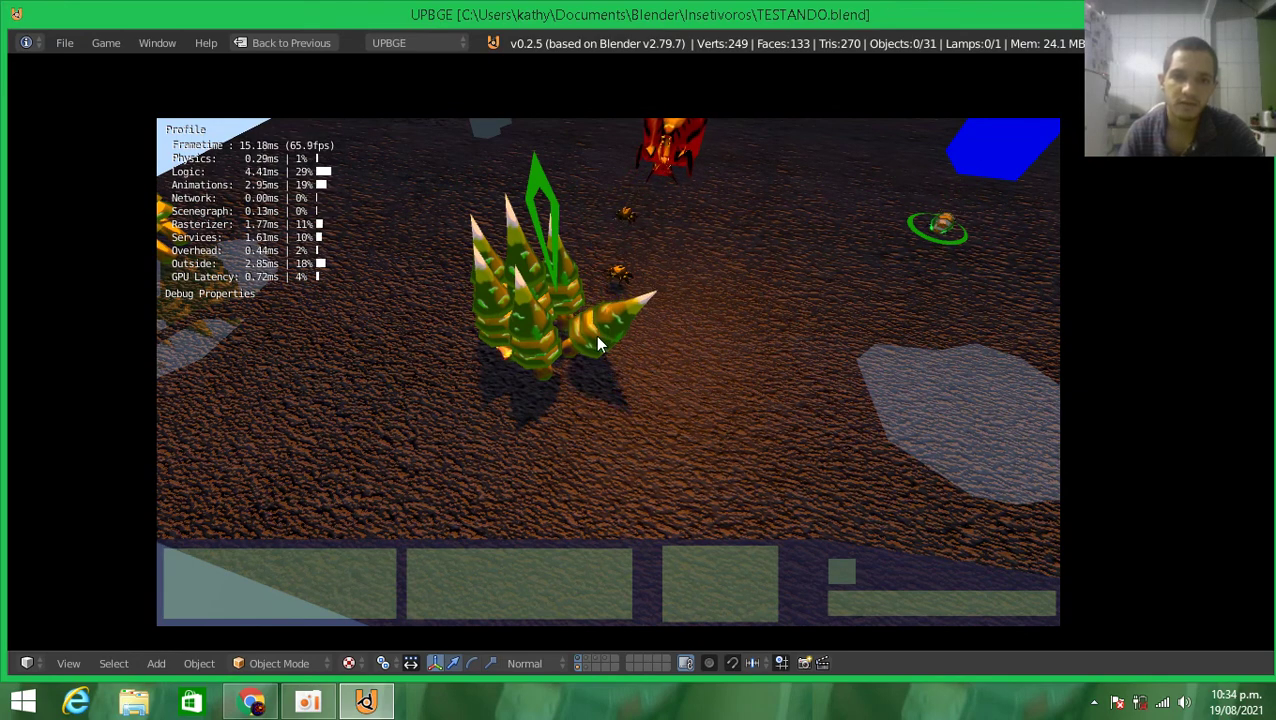
# Pan the camera around the cracked rock and back over the field to the queen
pyautogui.press('w')
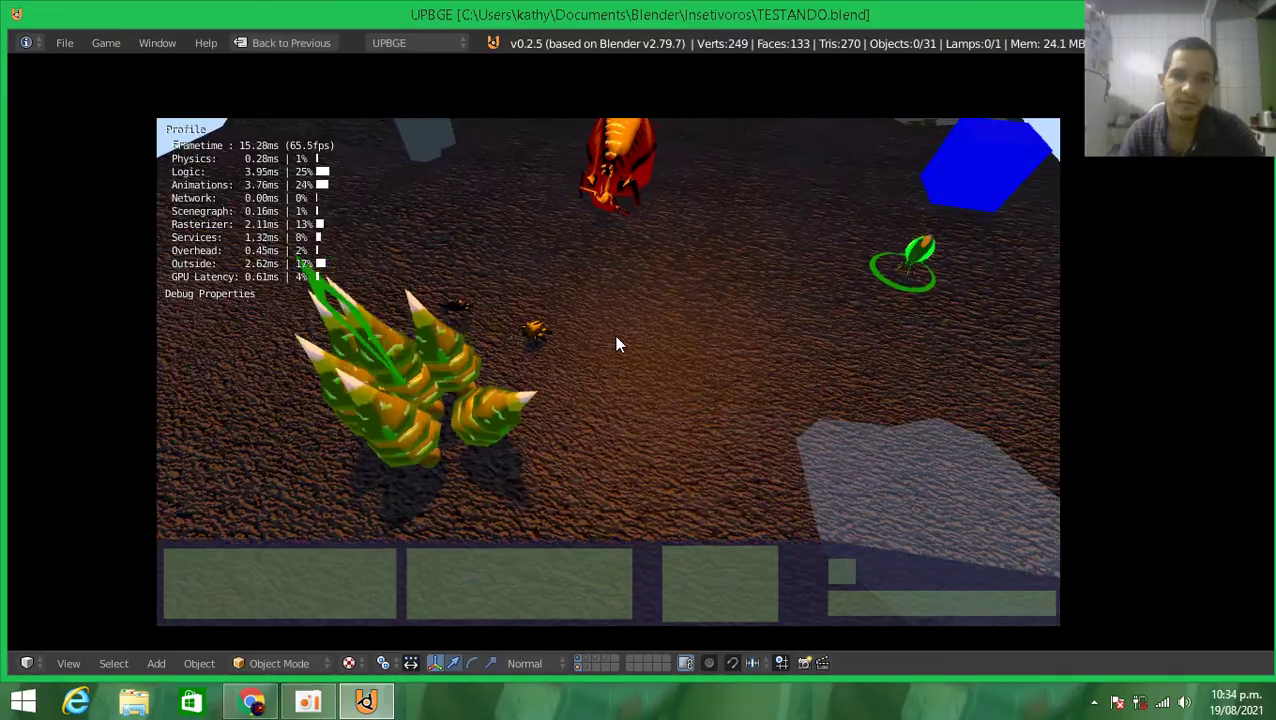
pyautogui.press('w')
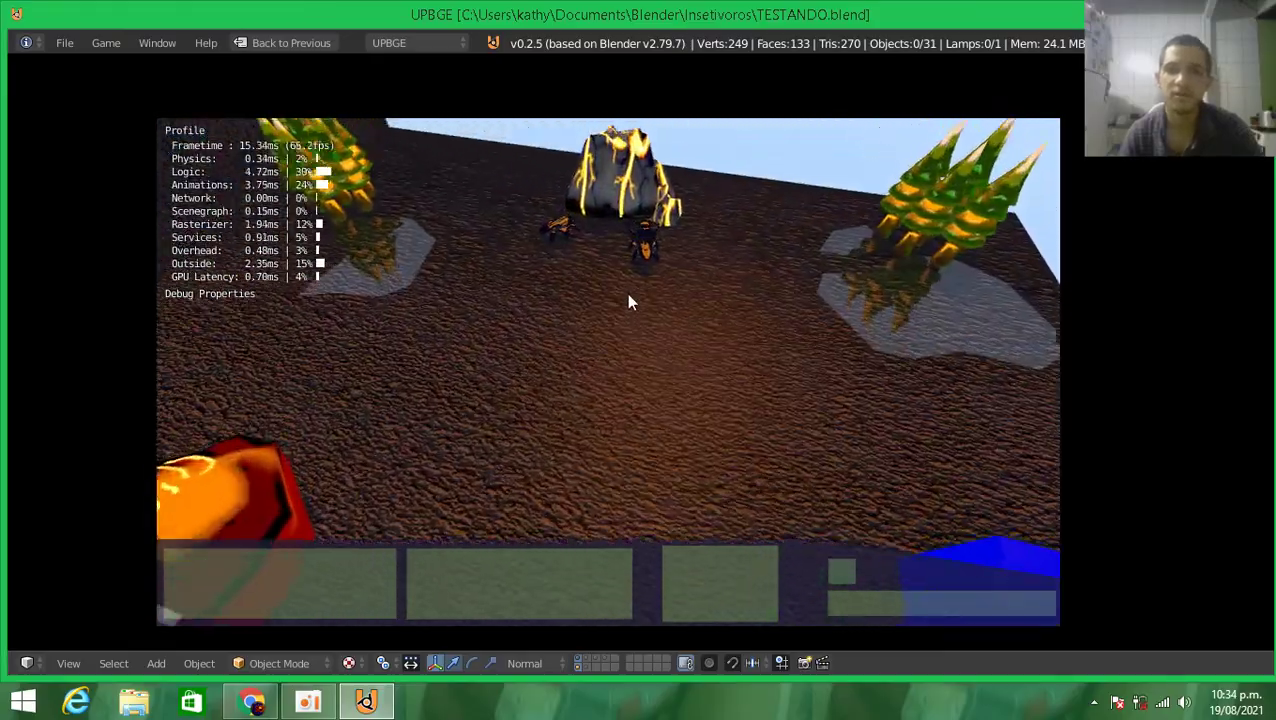
pyautogui.press('a')
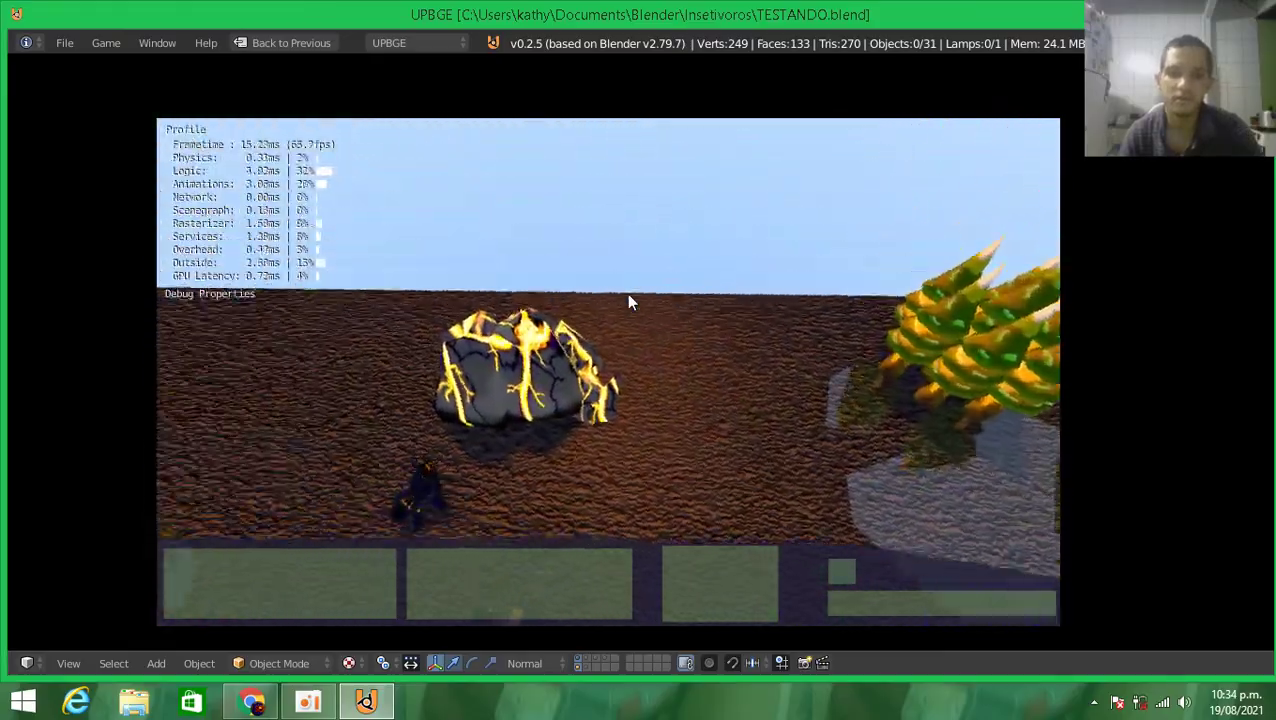
pyautogui.press('w')
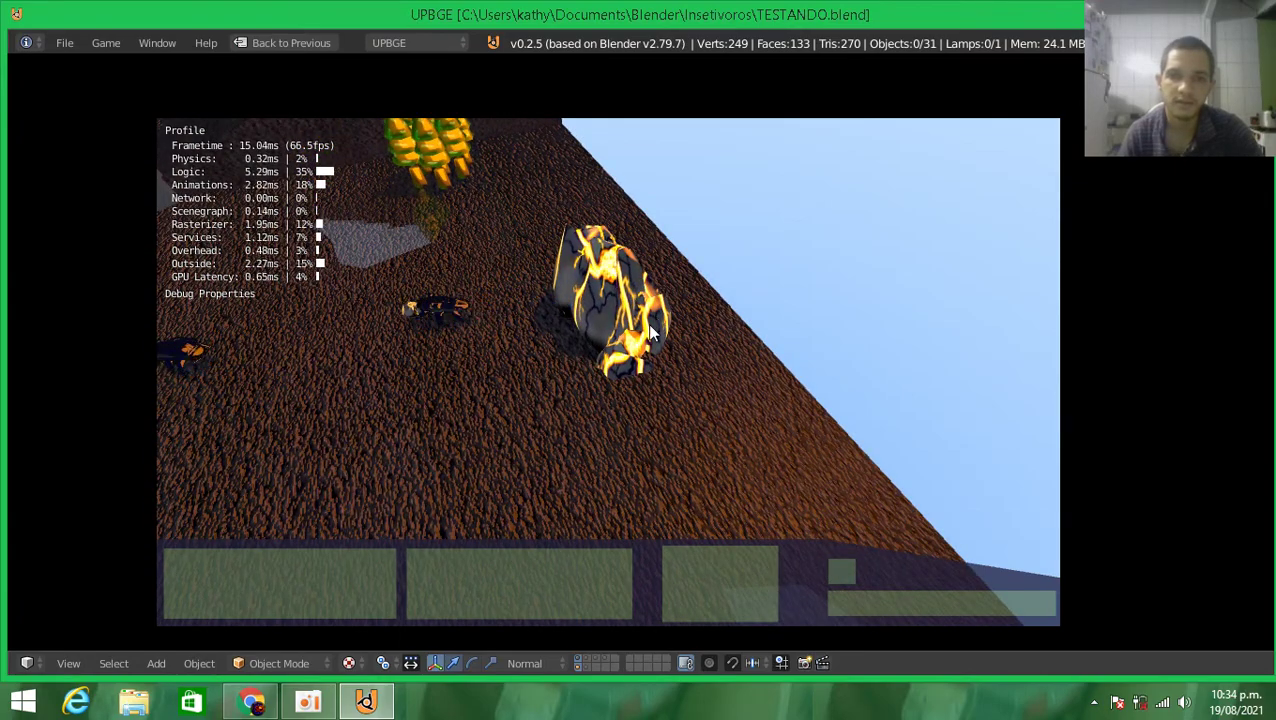
pyautogui.press('a')
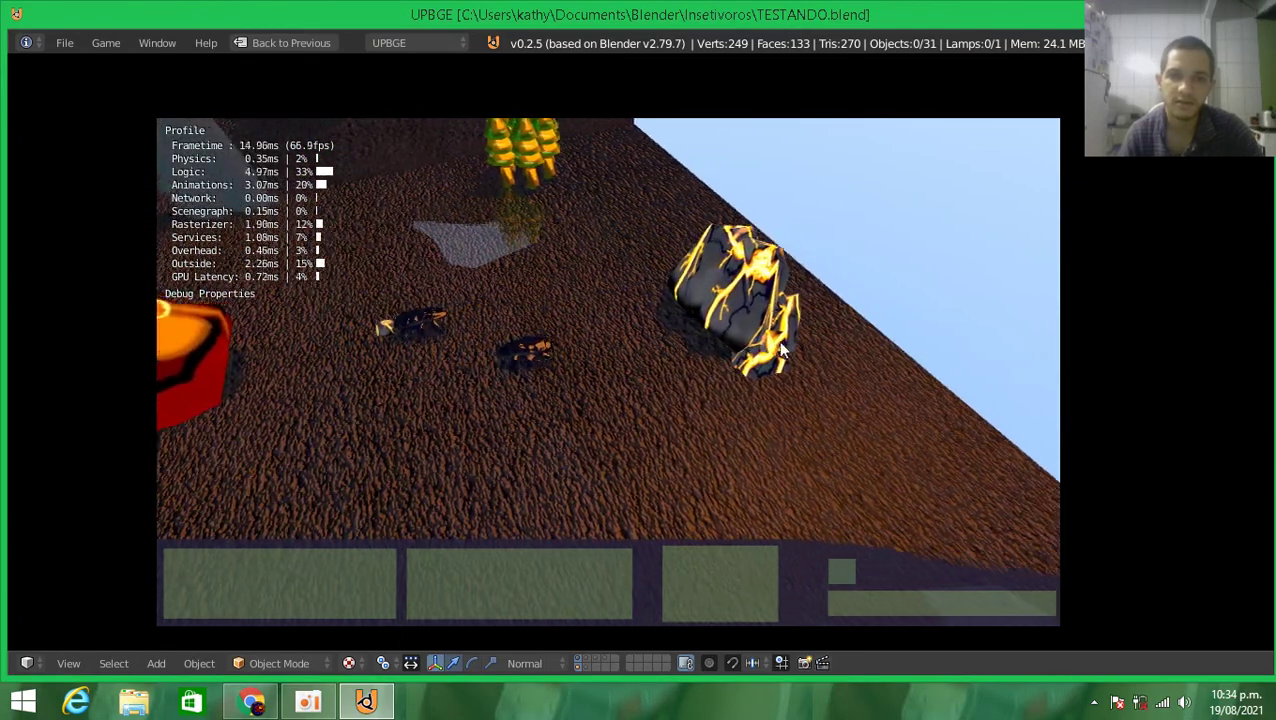
pyautogui.press('d')
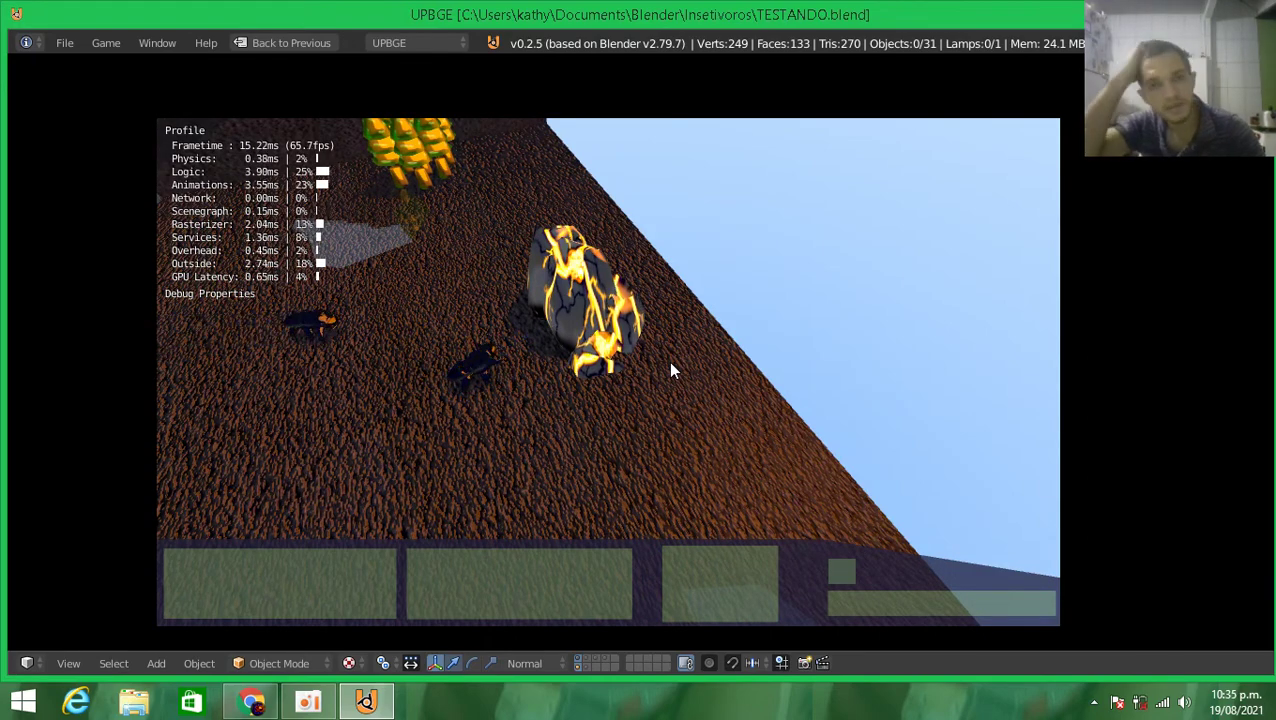
pyautogui.press('d')
pyautogui.press('d')
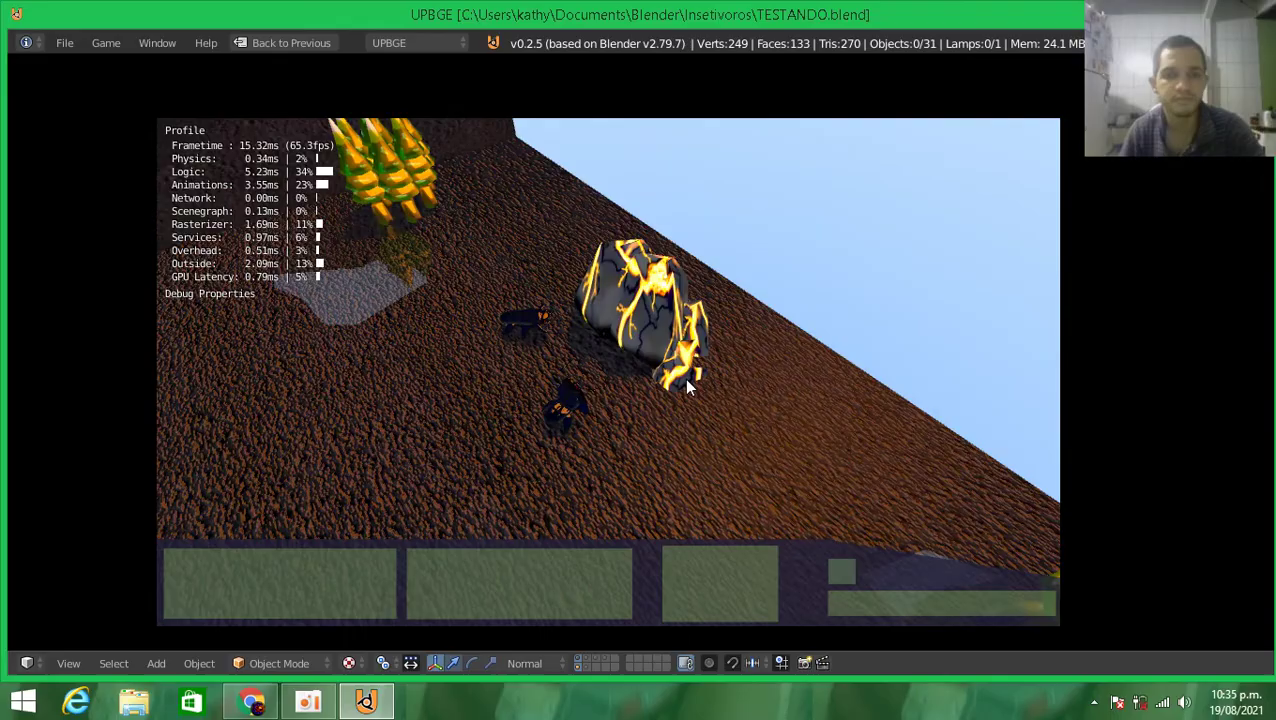
pyautogui.press('s')
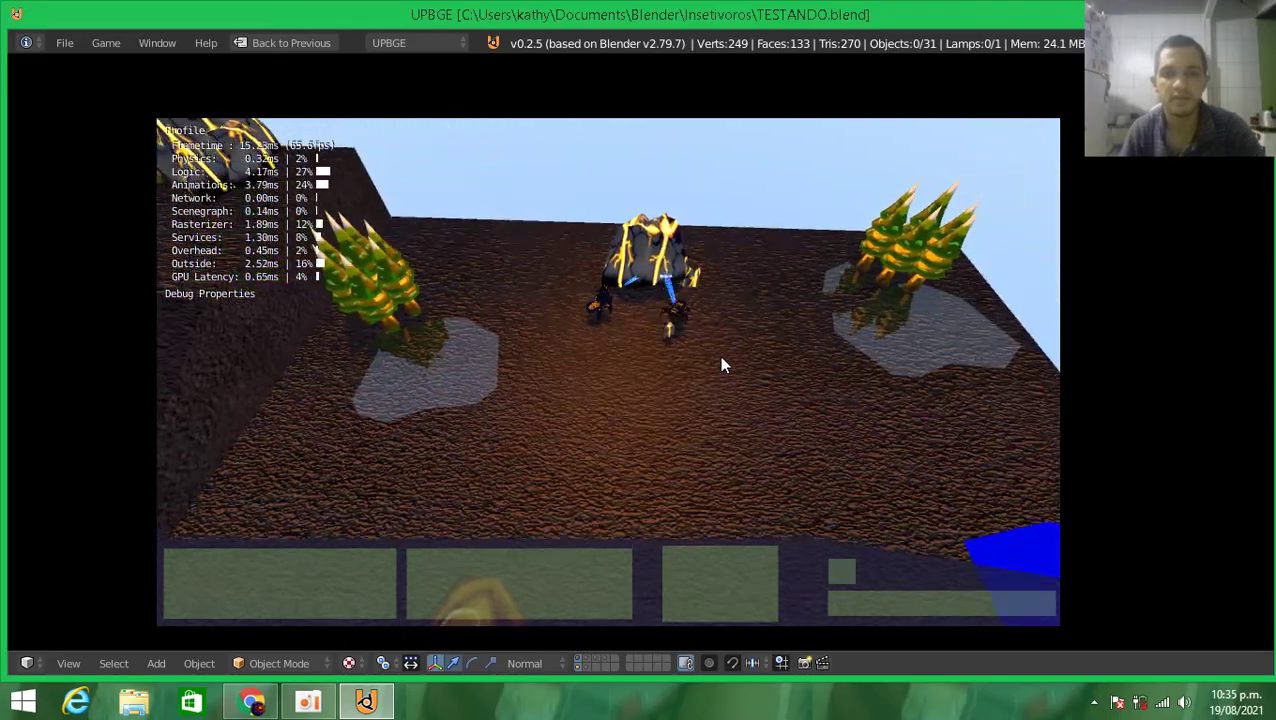
pyautogui.press('s')
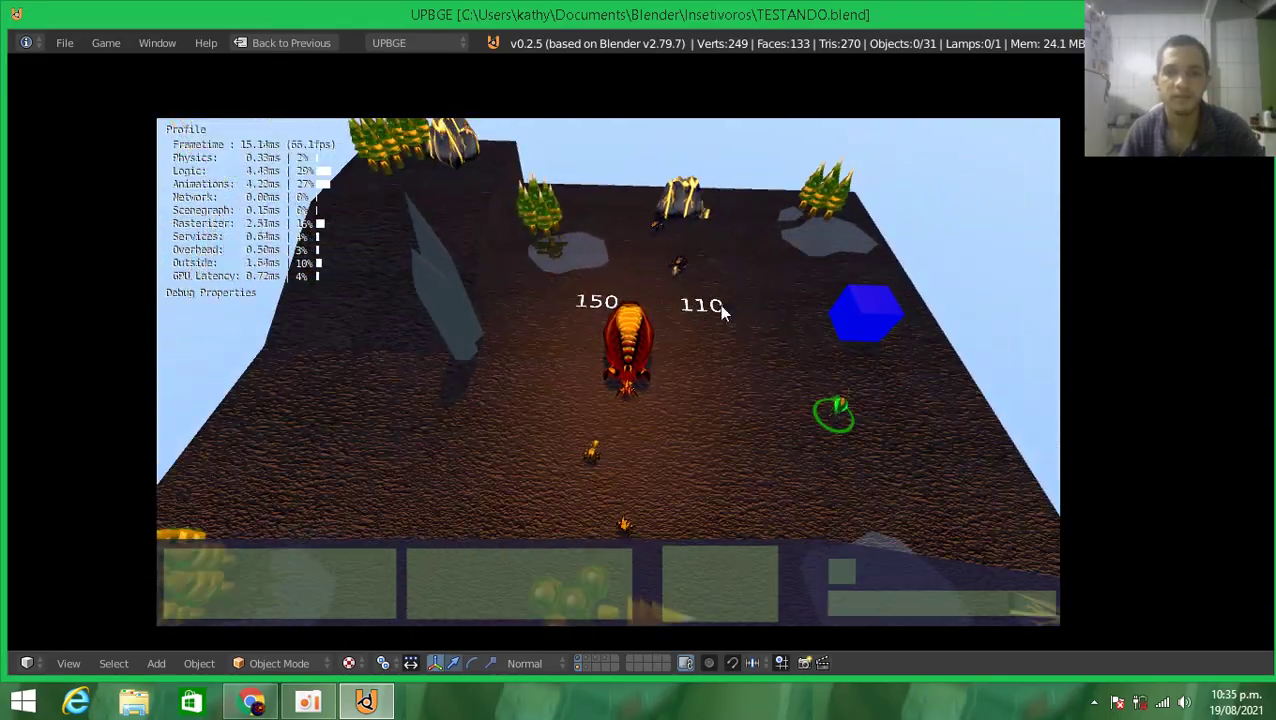
pyautogui.press('d')
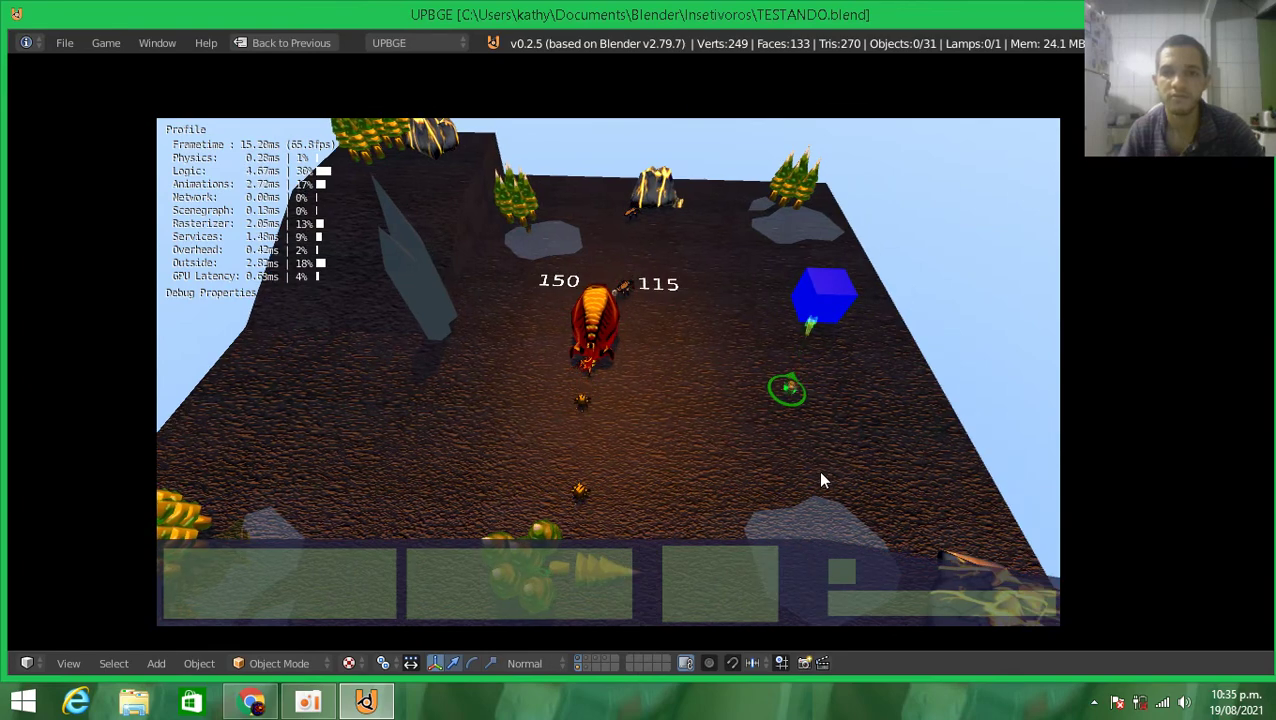
pyautogui.press('s')
pyautogui.press('a')
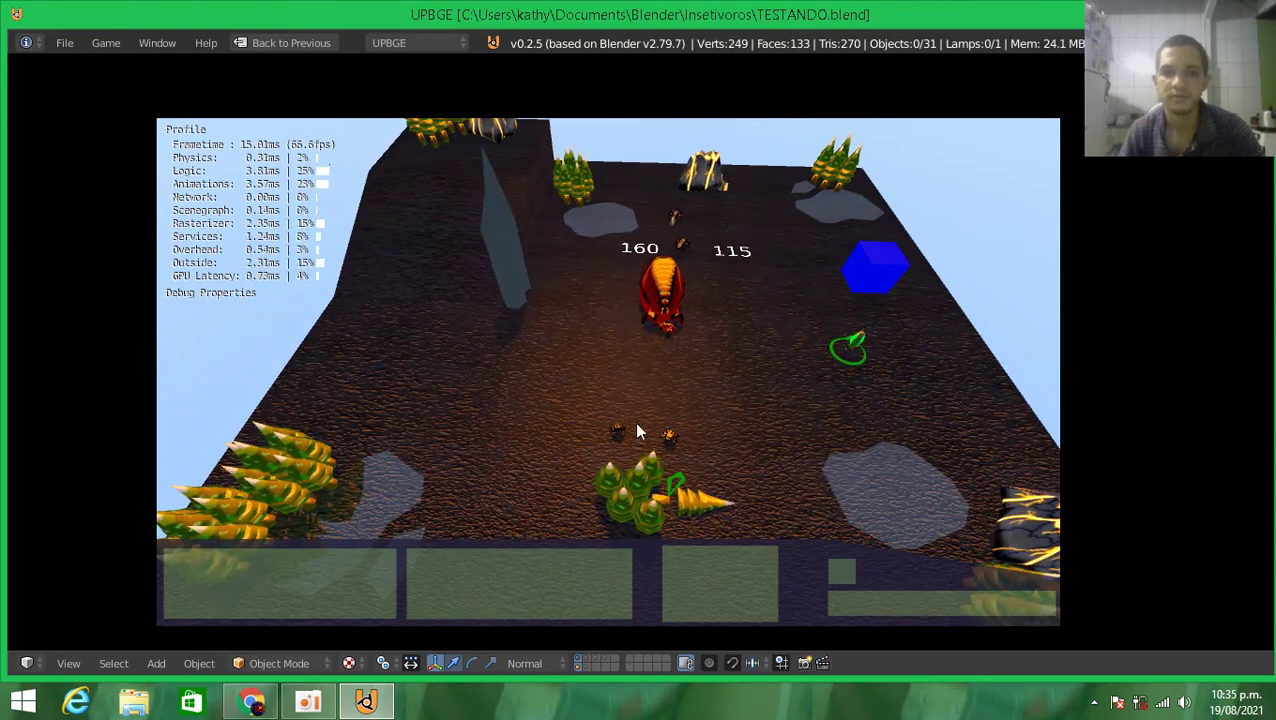
pyautogui.press('w')
# Send two worker insects to mine the gold-veined rocks
pyautogui.click(728, 267)
pyautogui.click(476, 175)
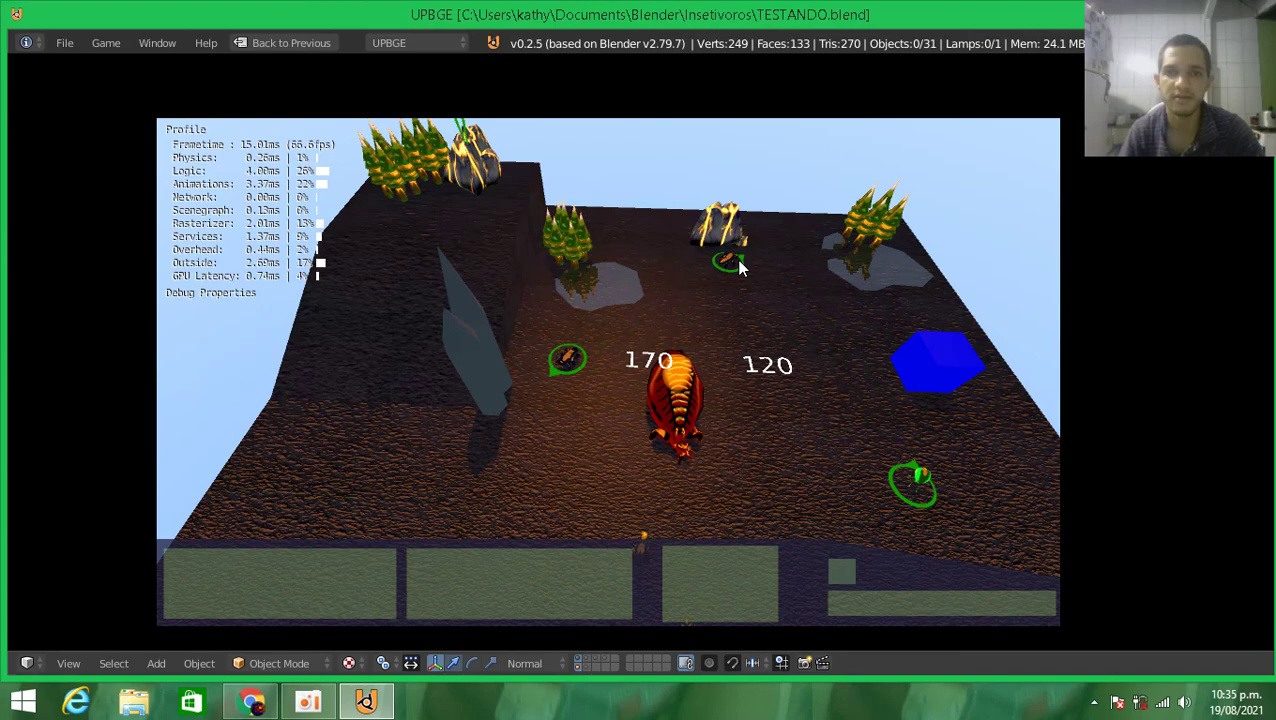
pyautogui.click(728, 267)
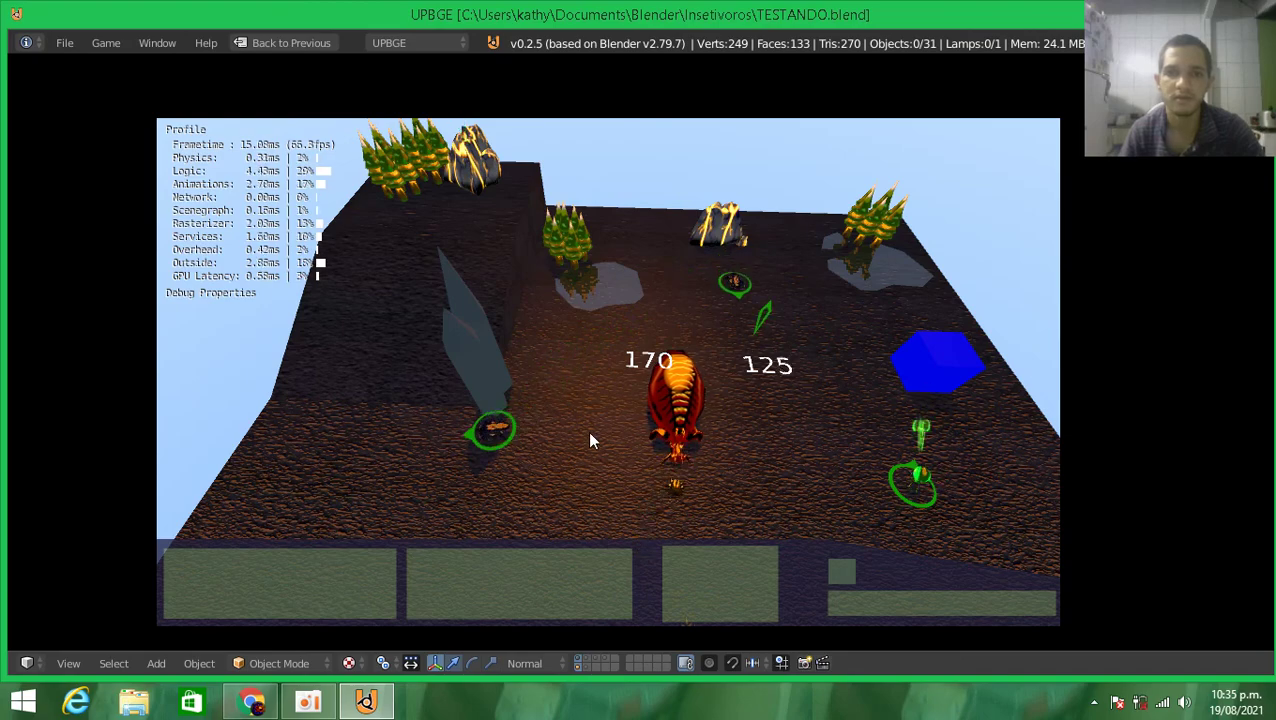
pyautogui.click(944, 417)
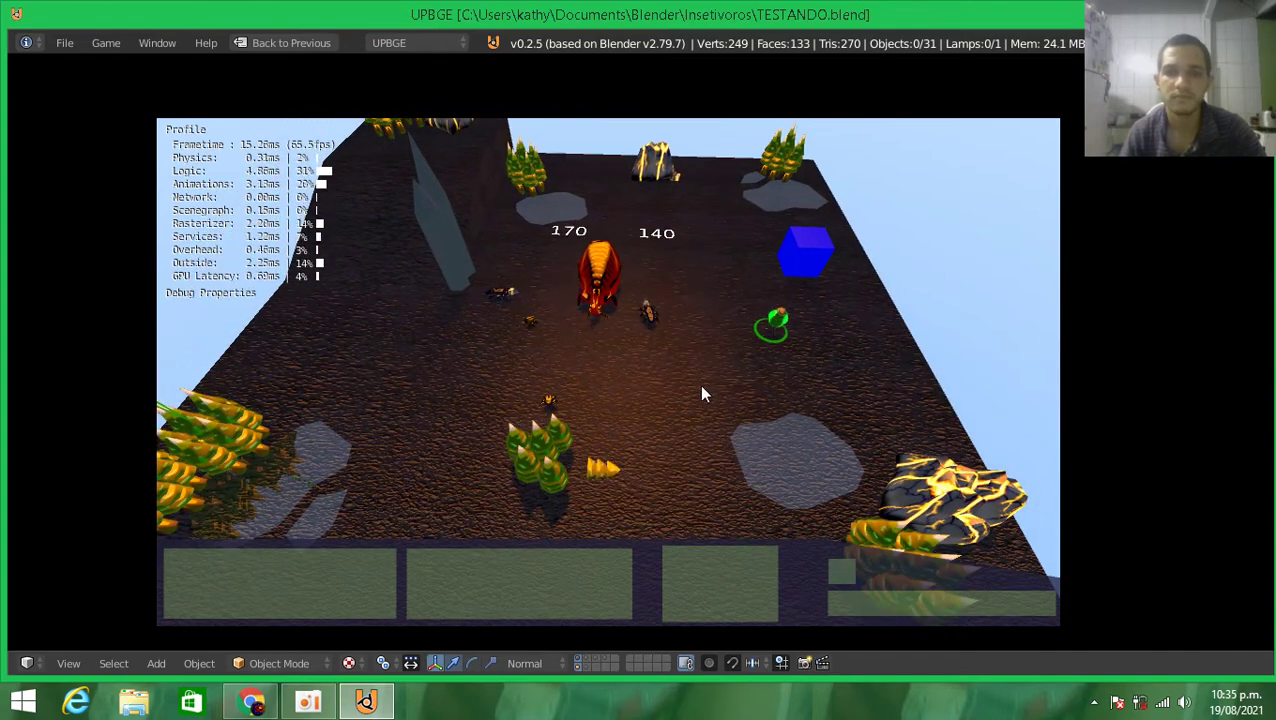
# Select and deselect the queen, zoom the camera, move units left beside her, and select the right-hand ant
pyautogui.click(596, 296)
pyautogui.click(396, 525)
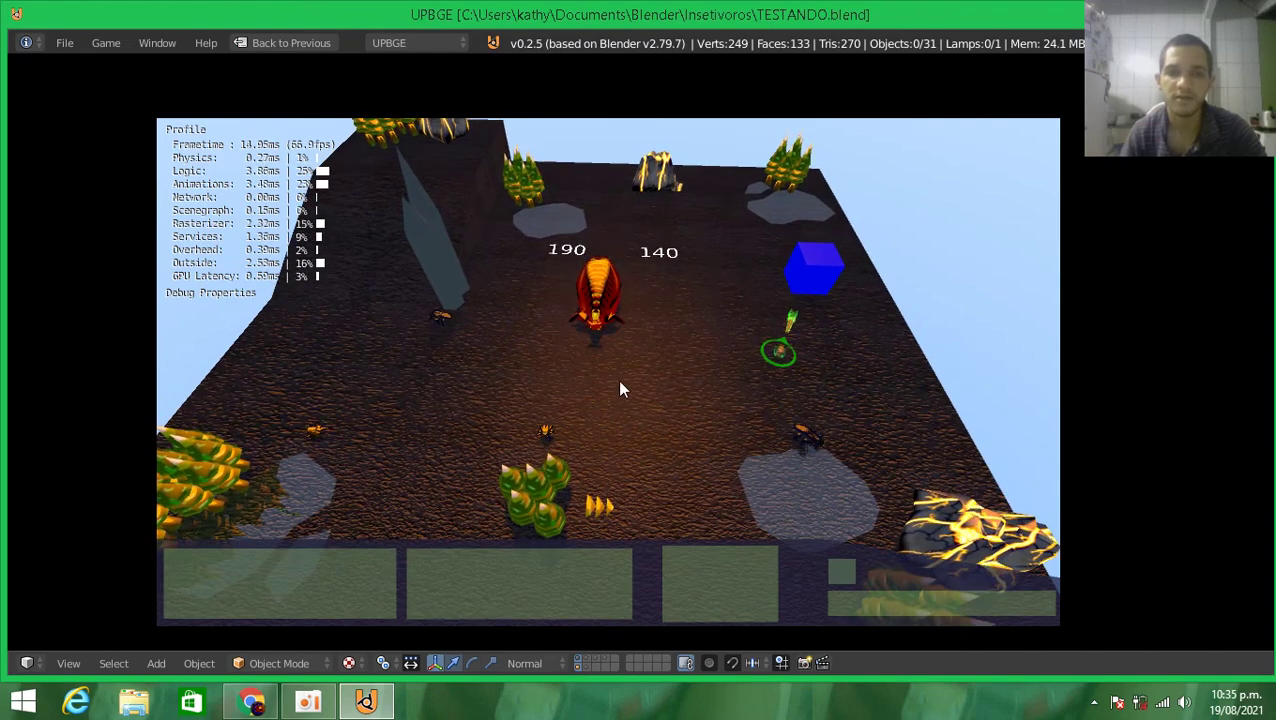
pyautogui.scroll(1, 612, 386)
pyautogui.scroll(1, 643, 386)
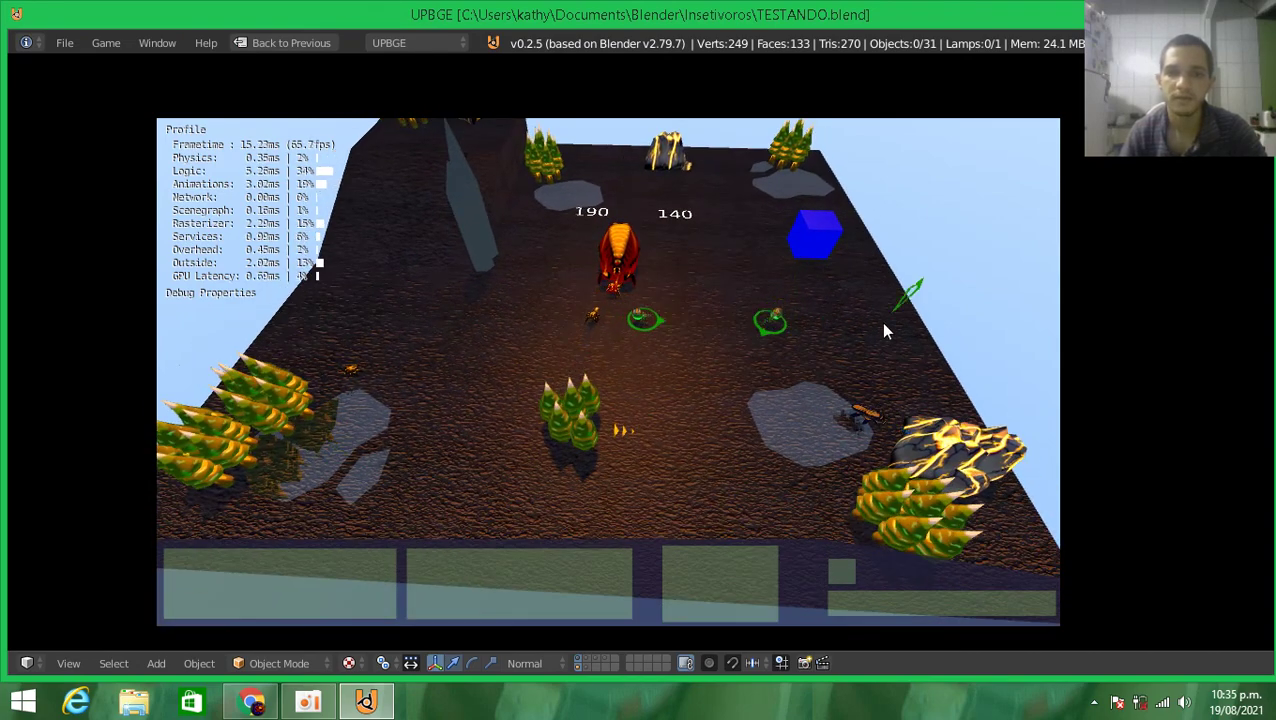
pyautogui.click(382, 364)
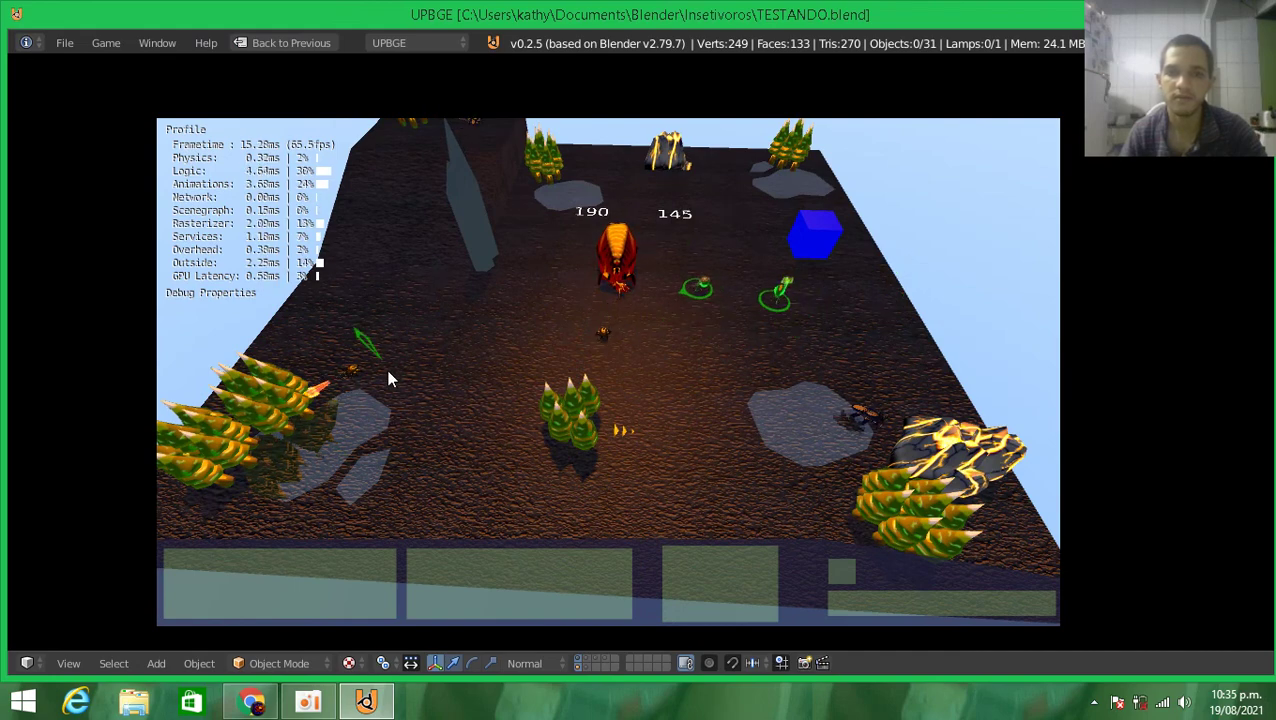
pyautogui.scroll(1, 375, 330)
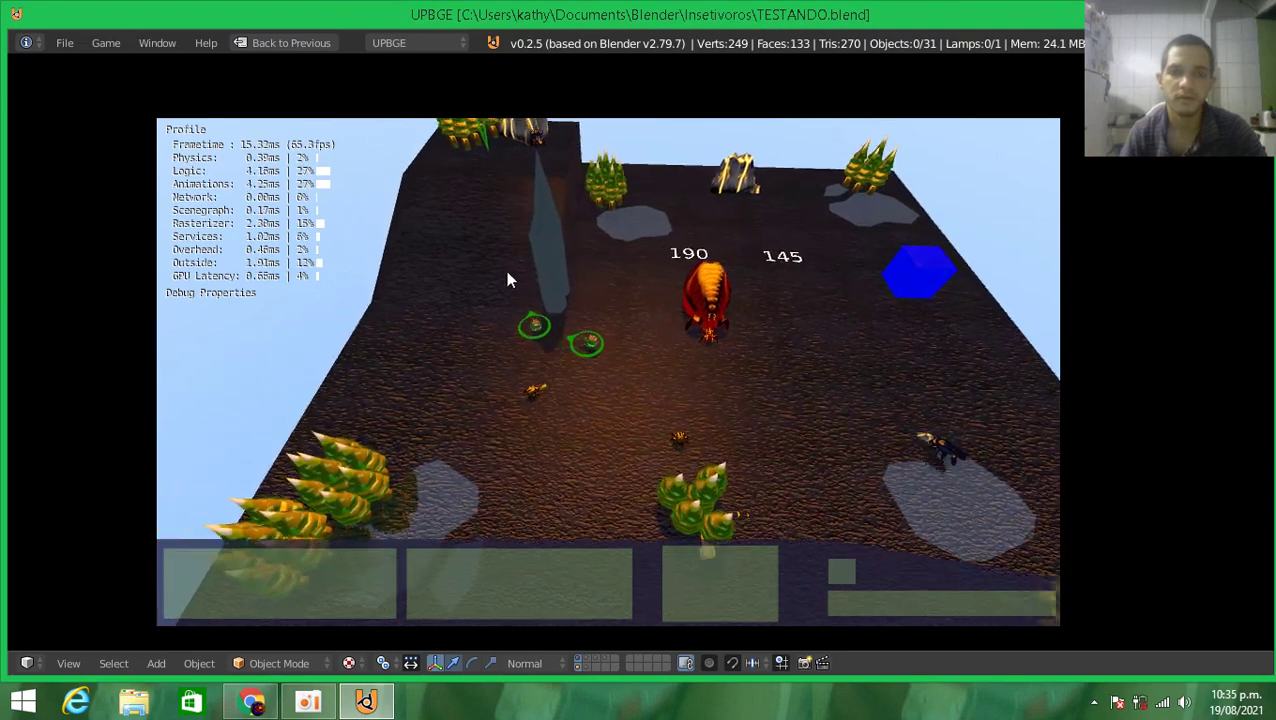
pyautogui.click(798, 428)
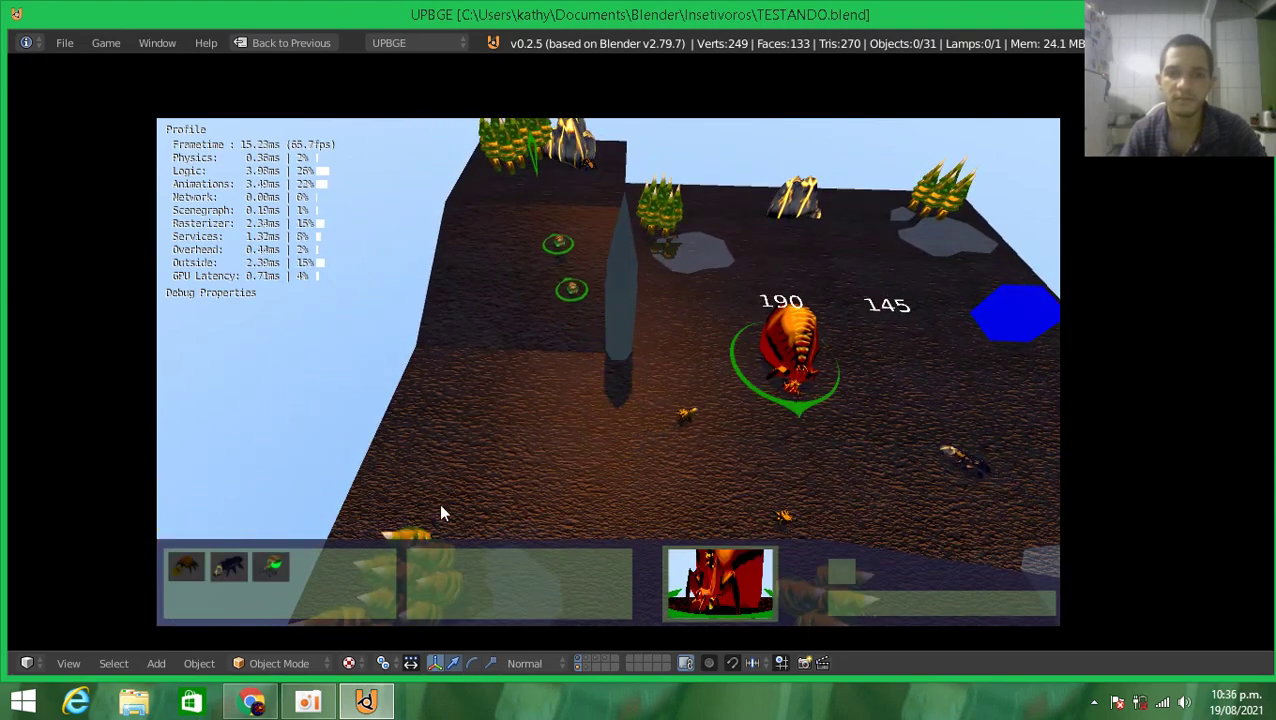
pyautogui.click(405, 444)
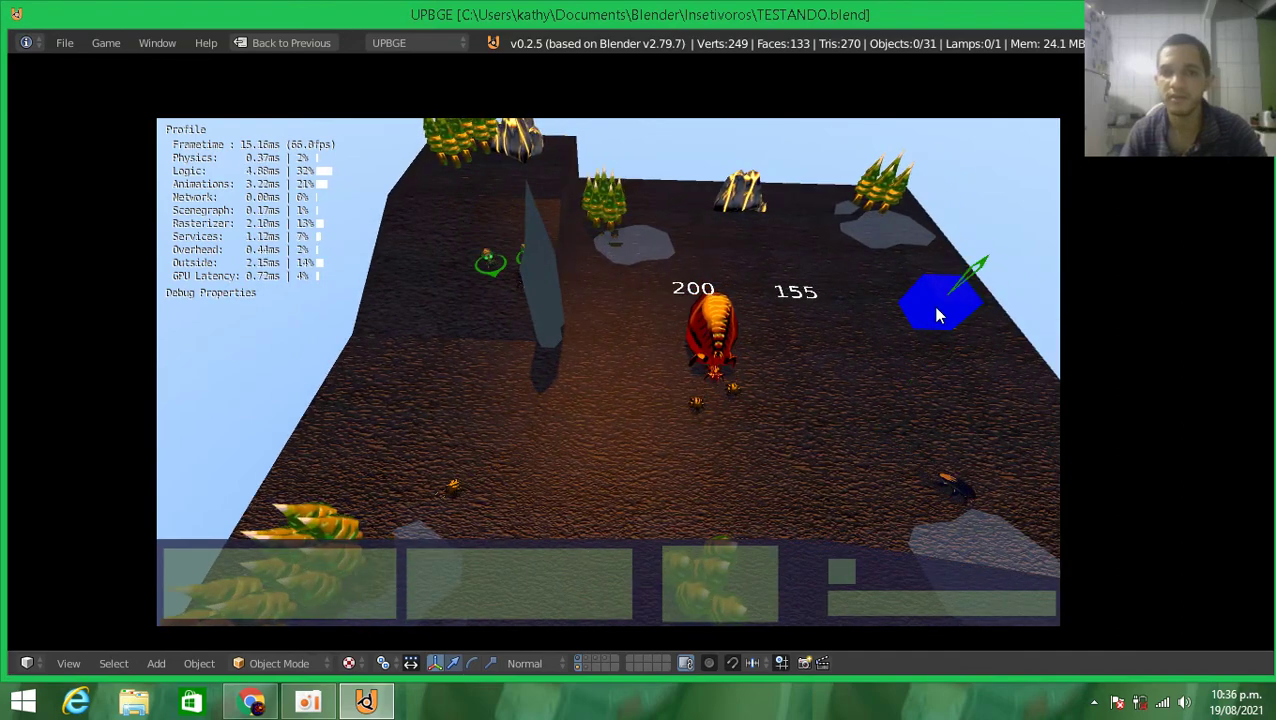
pyautogui.click(728, 392)
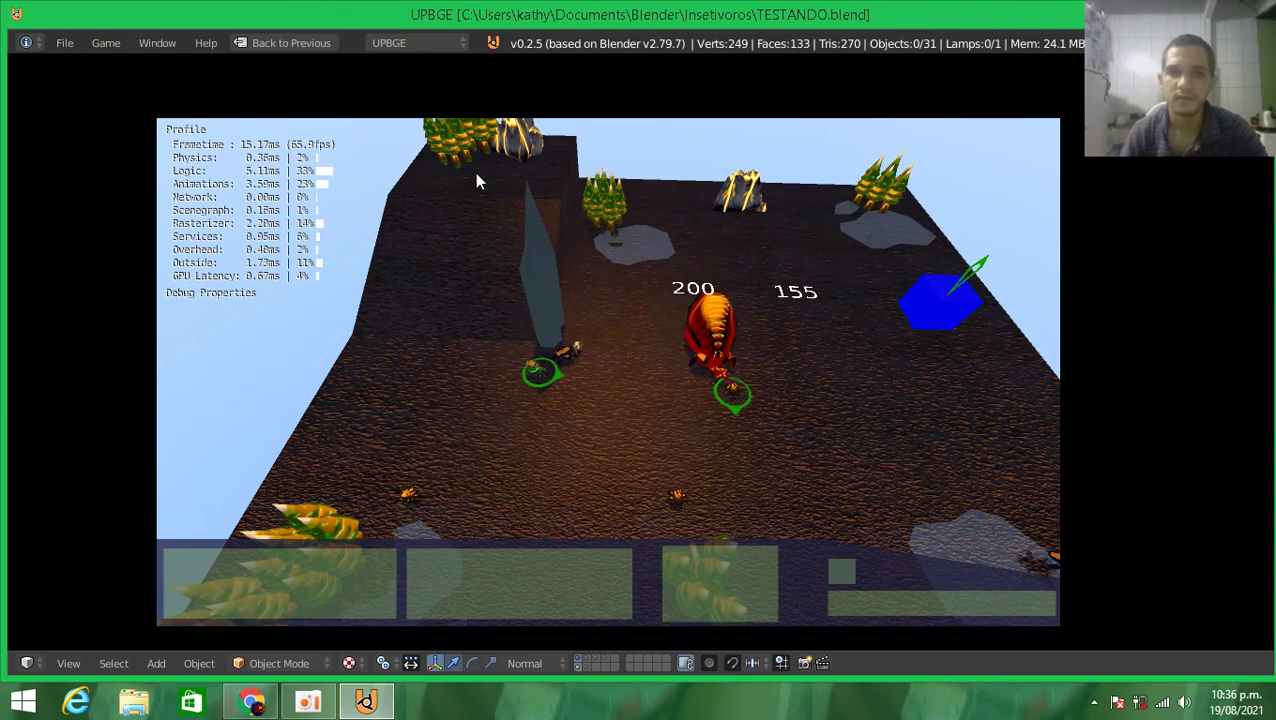
pyautogui.moveTo(980, 438)
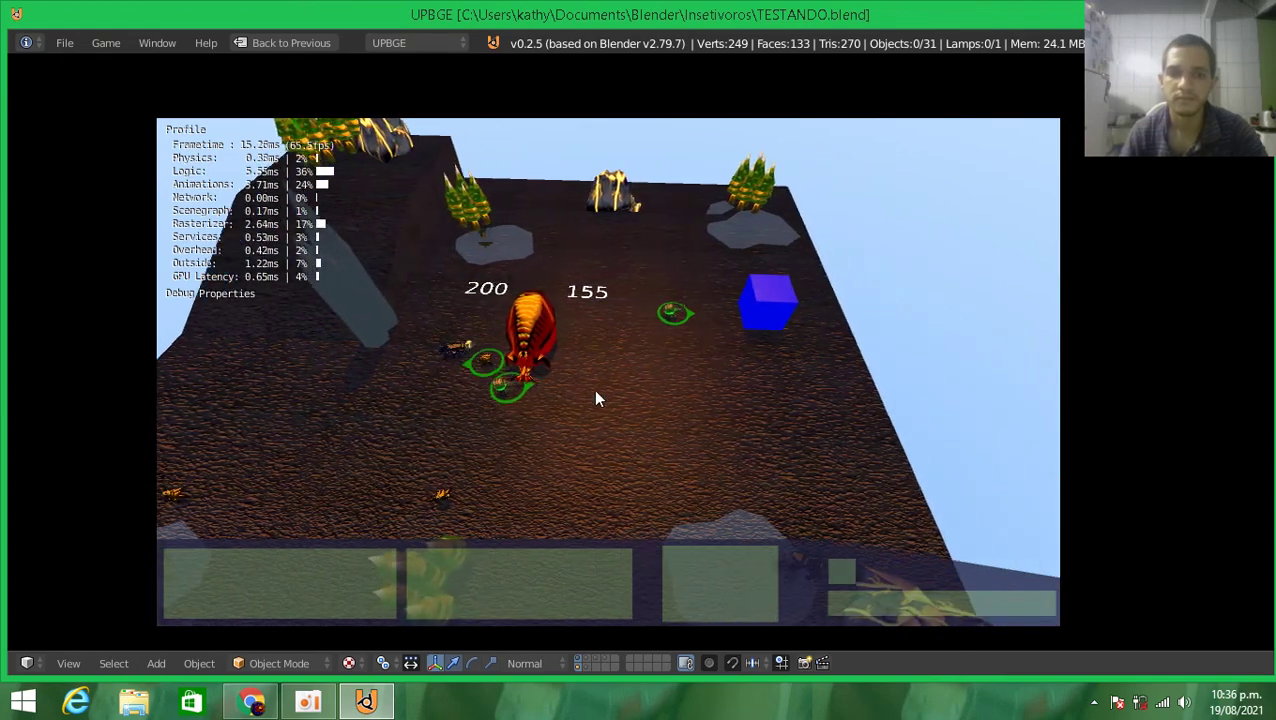
# Order the selected units against the blue cube, then send the beetle to attack the lava rock
pyautogui.rightClick(648, 338)
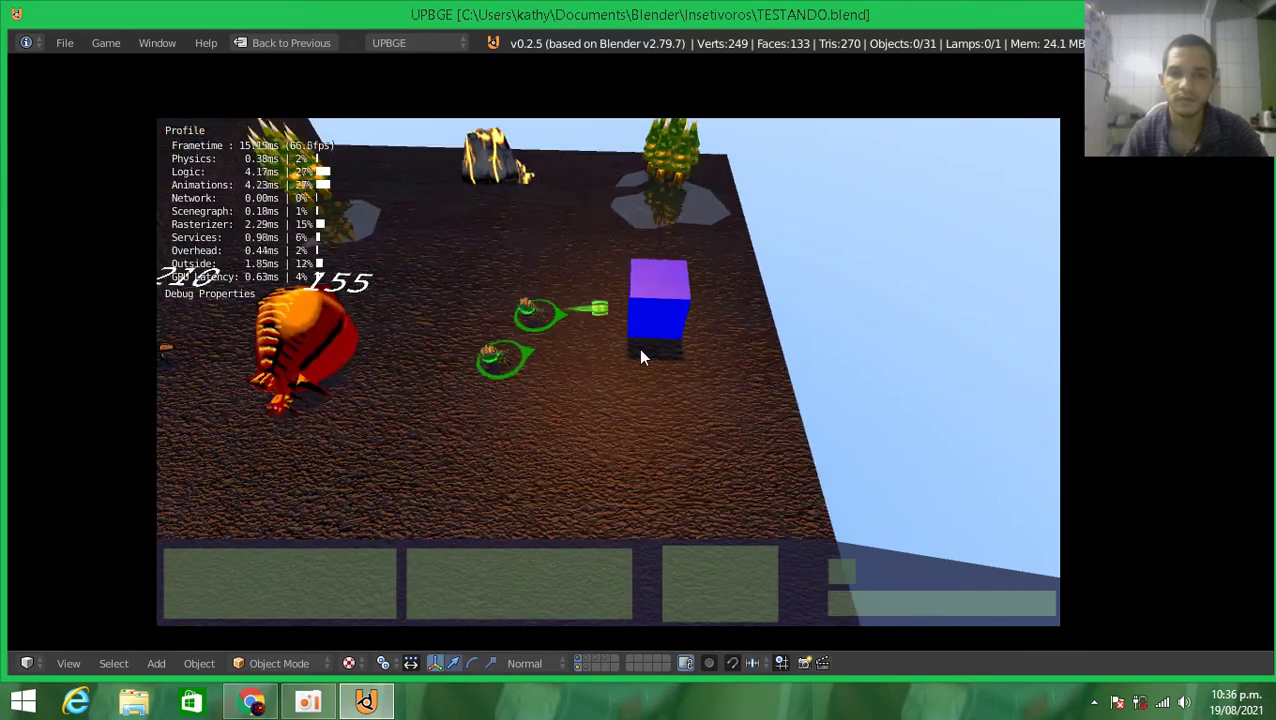
pyautogui.scroll(2, 622, 395)
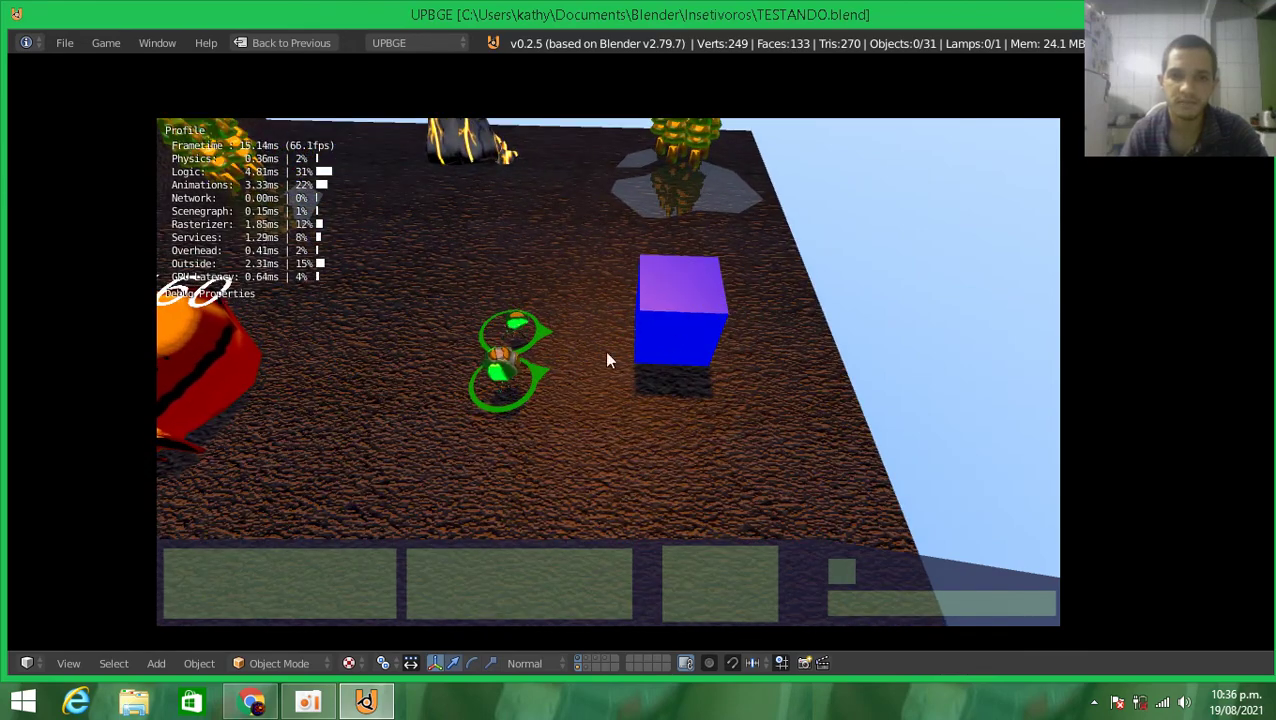
pyautogui.rightClick(651, 316)
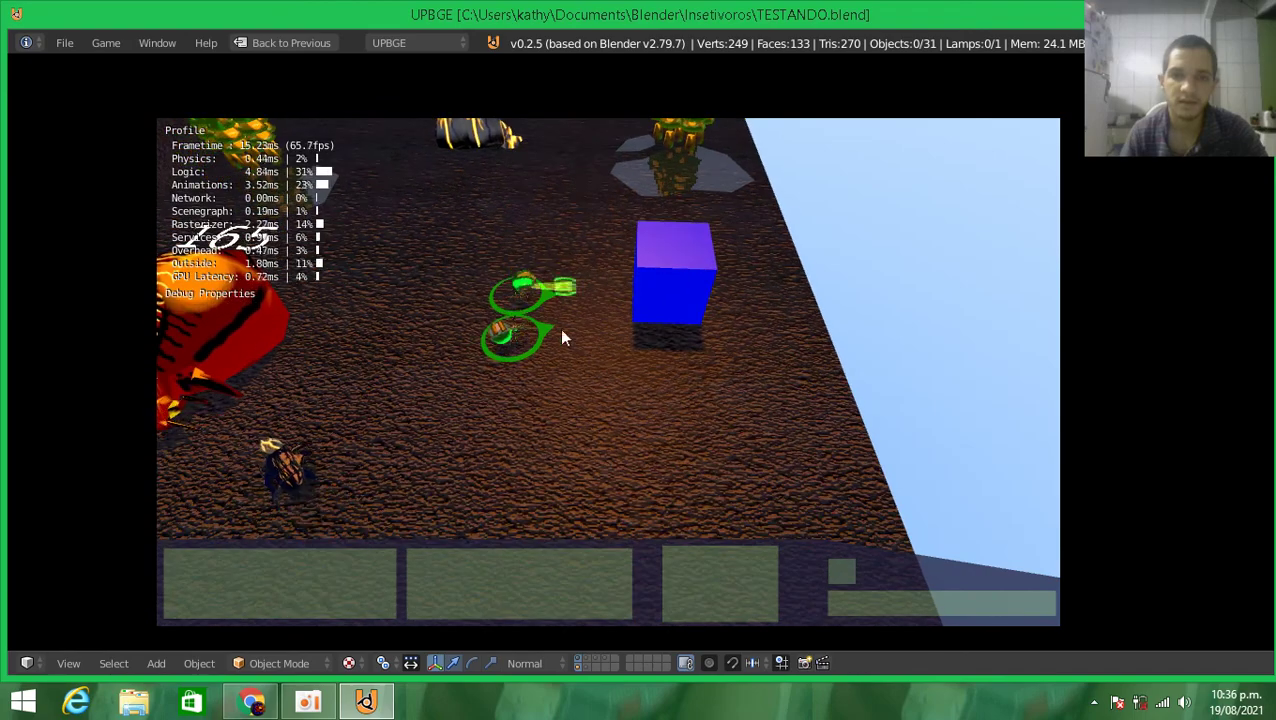
pyautogui.press('s')
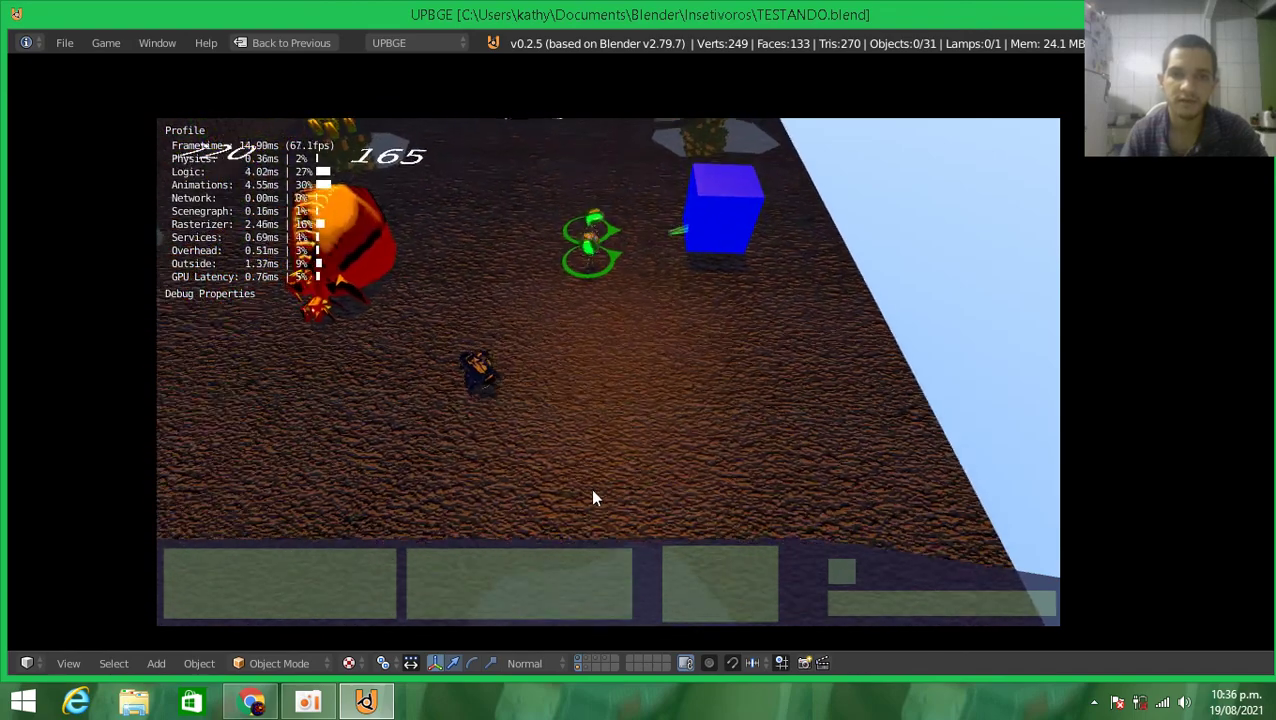
pyautogui.press('s')
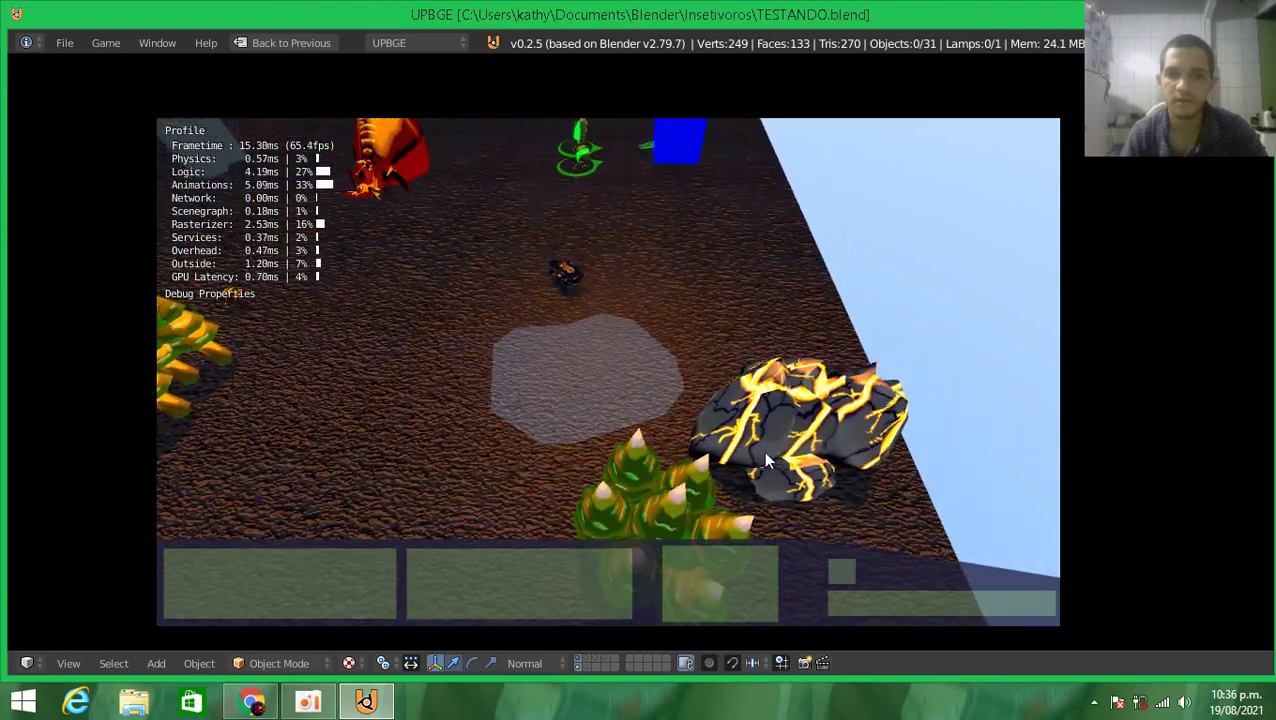
pyautogui.rightClick(642, 398)
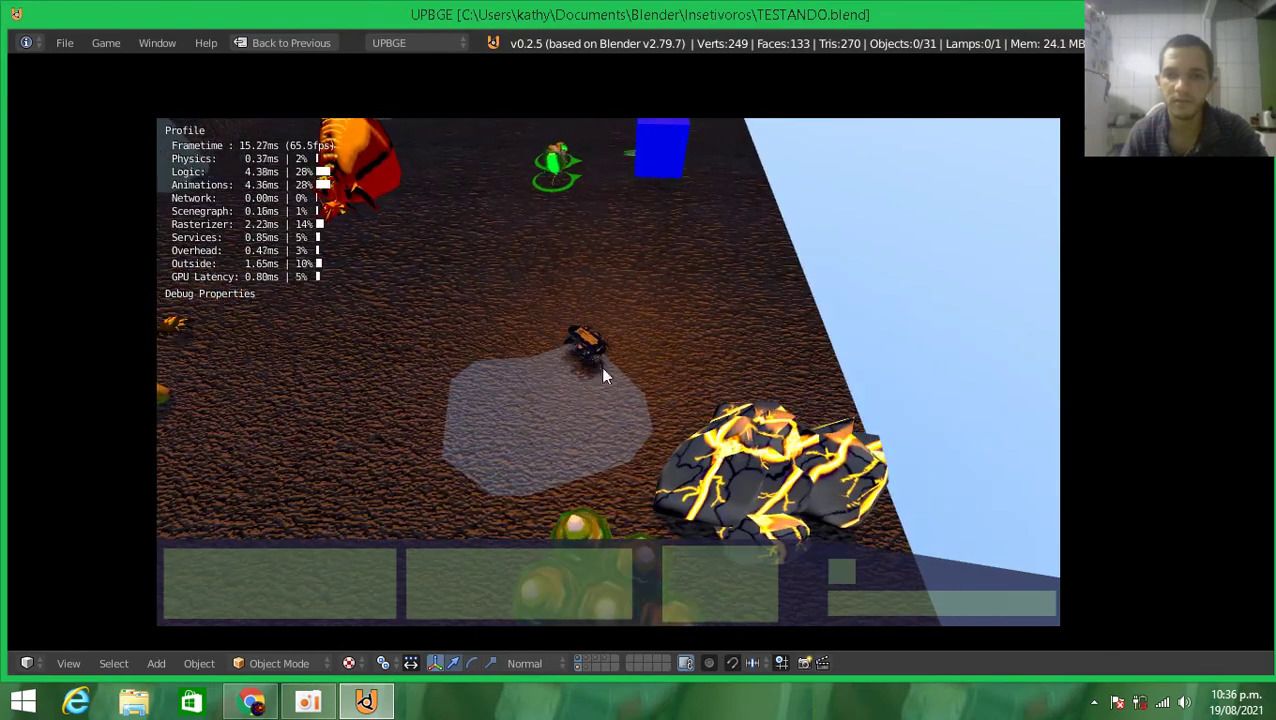
pyautogui.rightClick(704, 437)
# Tour the map with the camera past the pillar and tree plateau, ending on an overview
pyautogui.press('w')
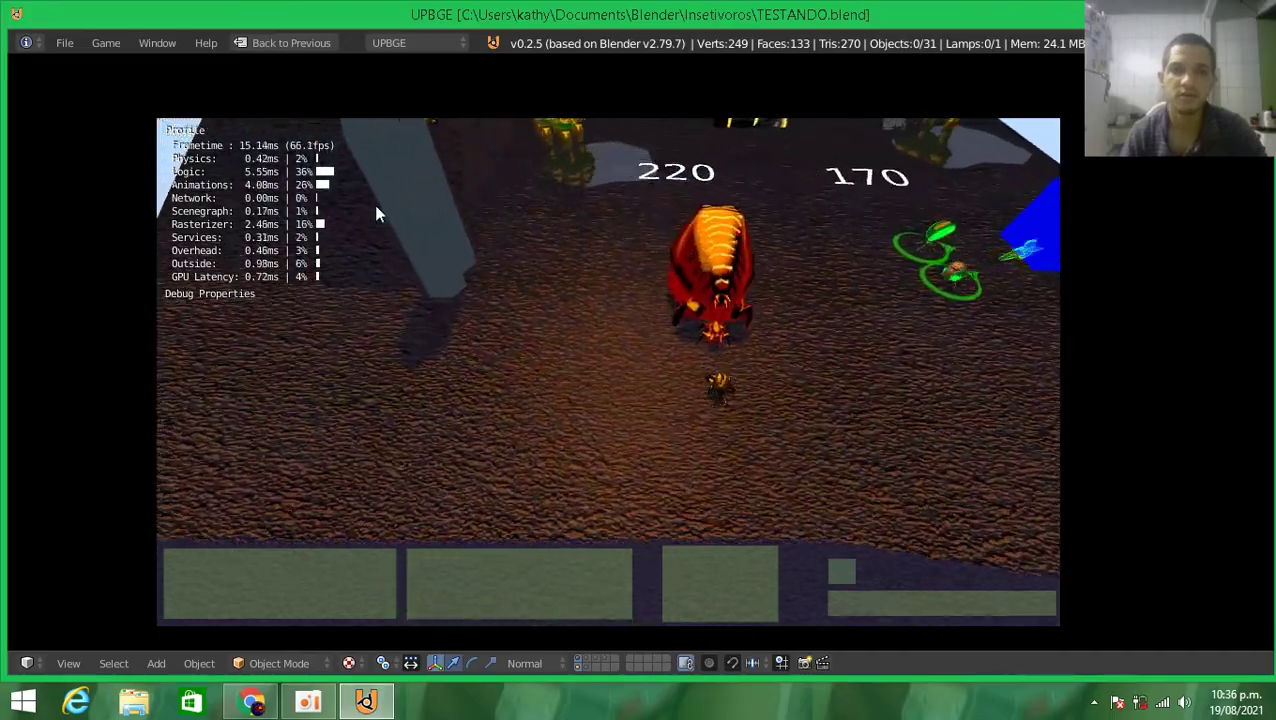
pyautogui.press('a')
pyautogui.press('s')
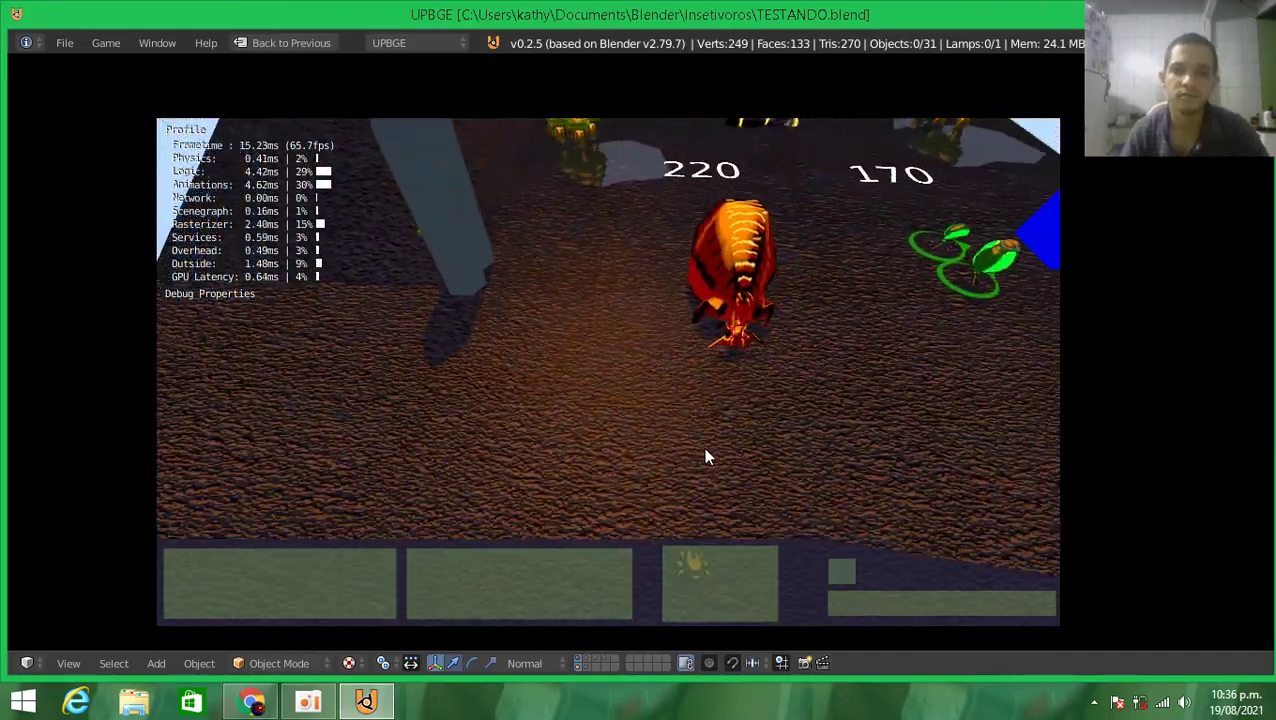
pyautogui.press('d')
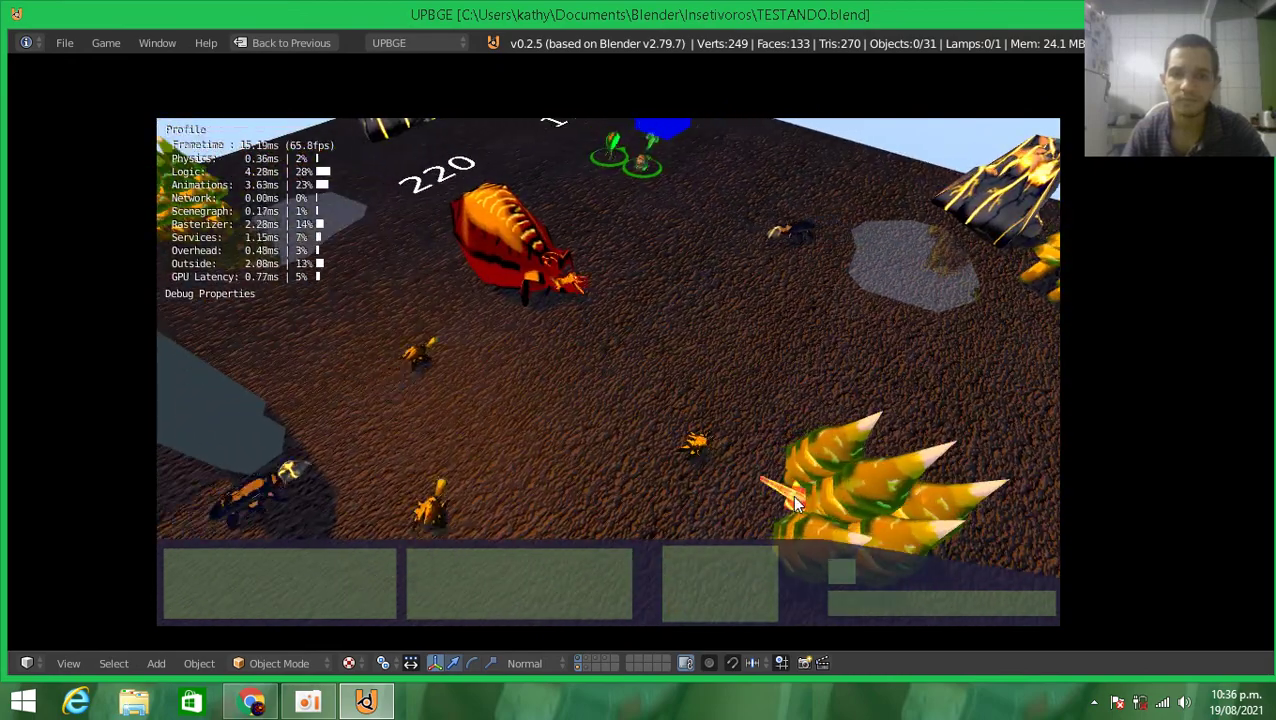
pyautogui.press('a')
pyautogui.press('a')
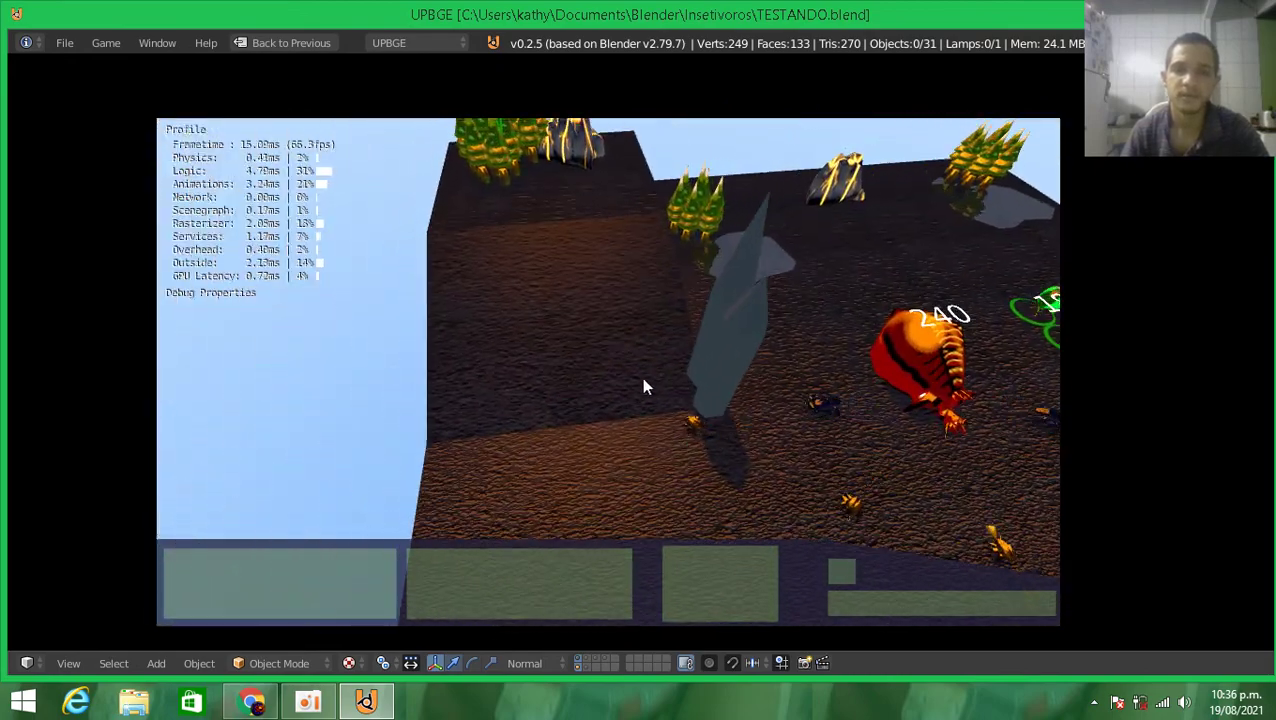
pyautogui.press('d')
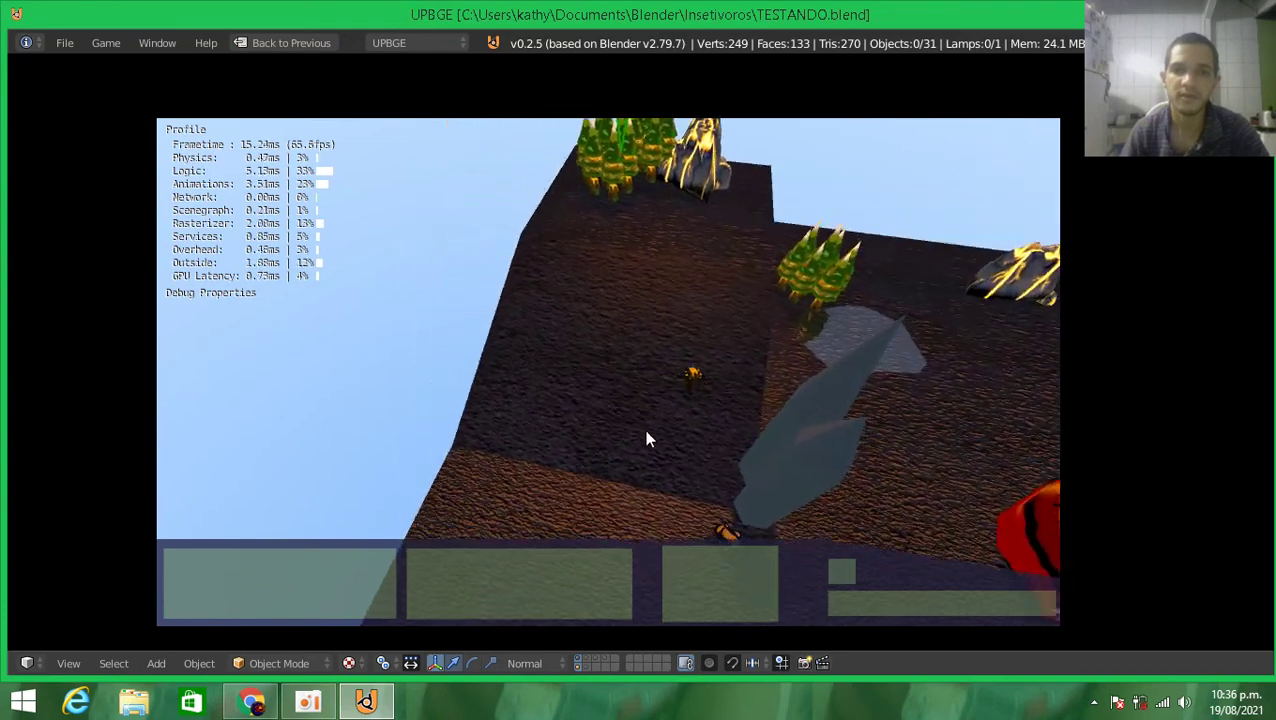
pyautogui.press('d')
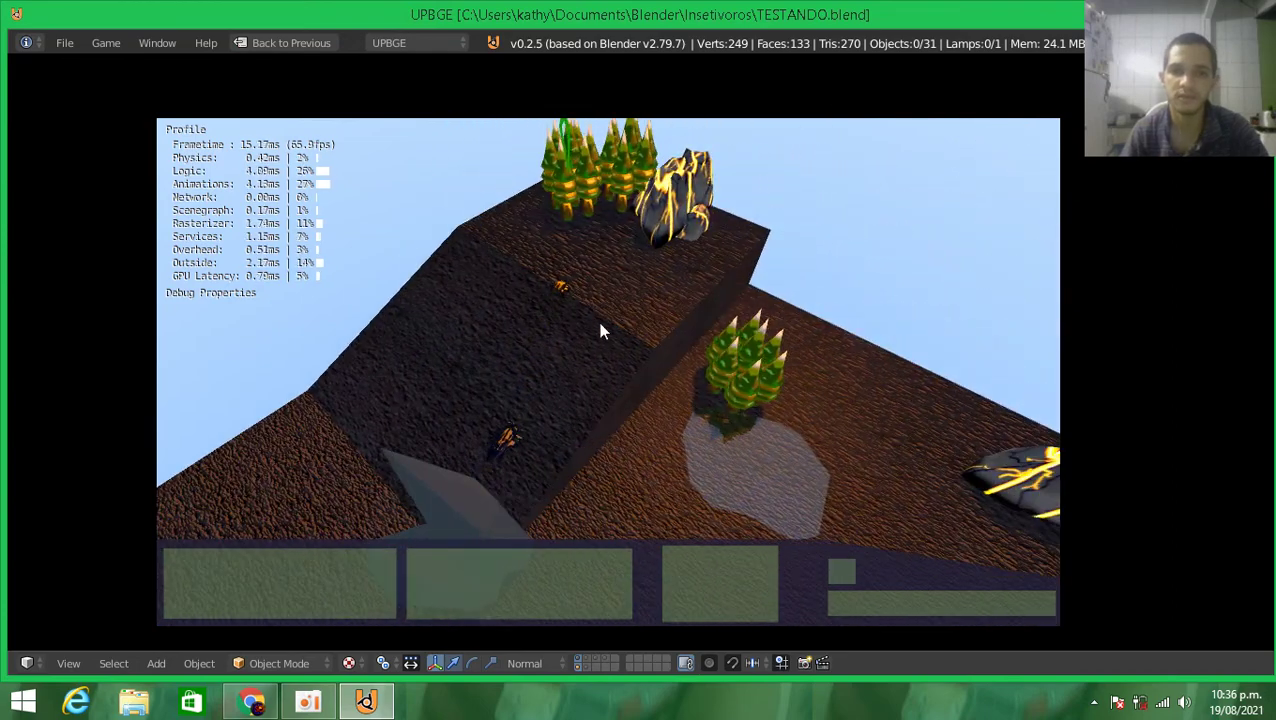
pyautogui.press('w')
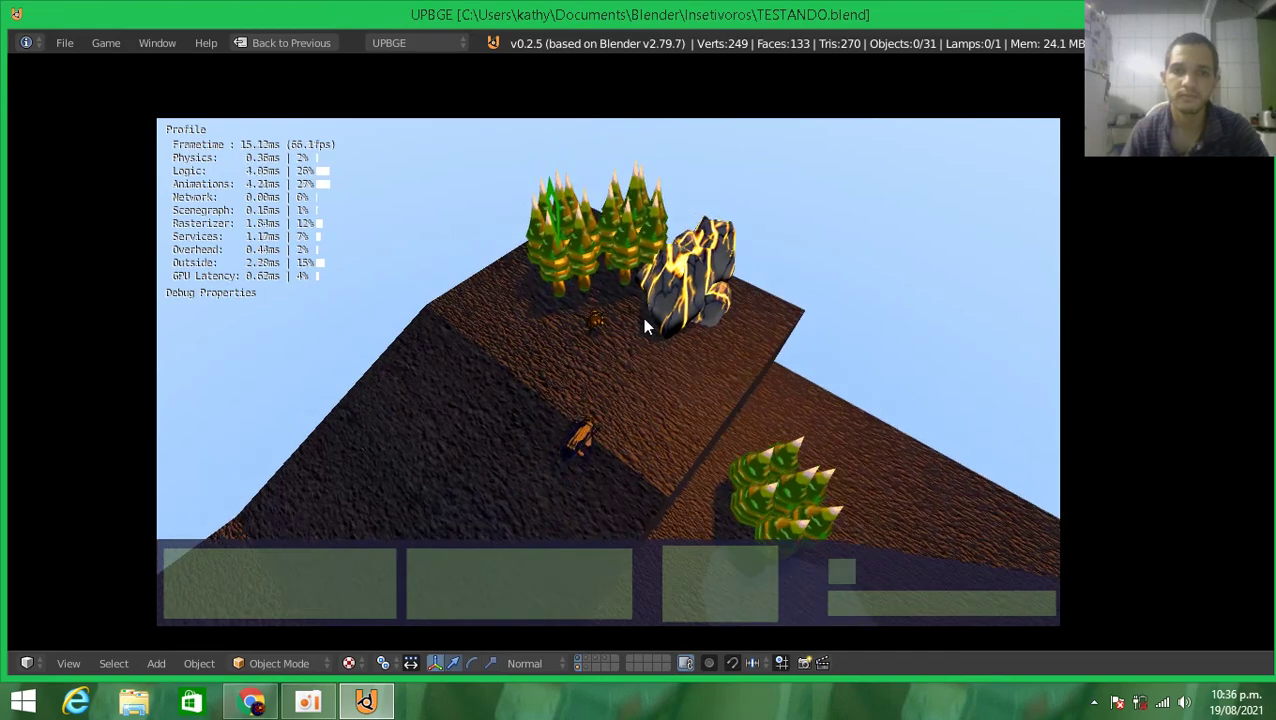
pyautogui.press('d')
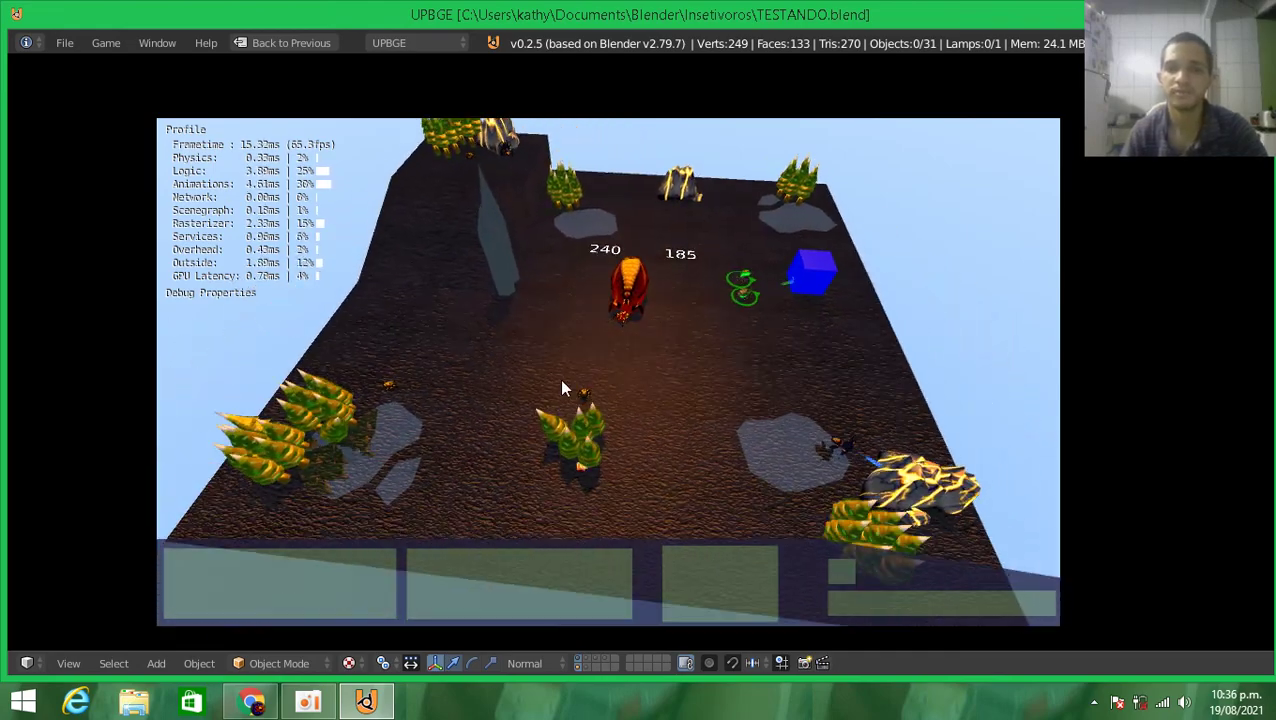
# Stop the running game and save the project file
pyautogui.press('Escape')
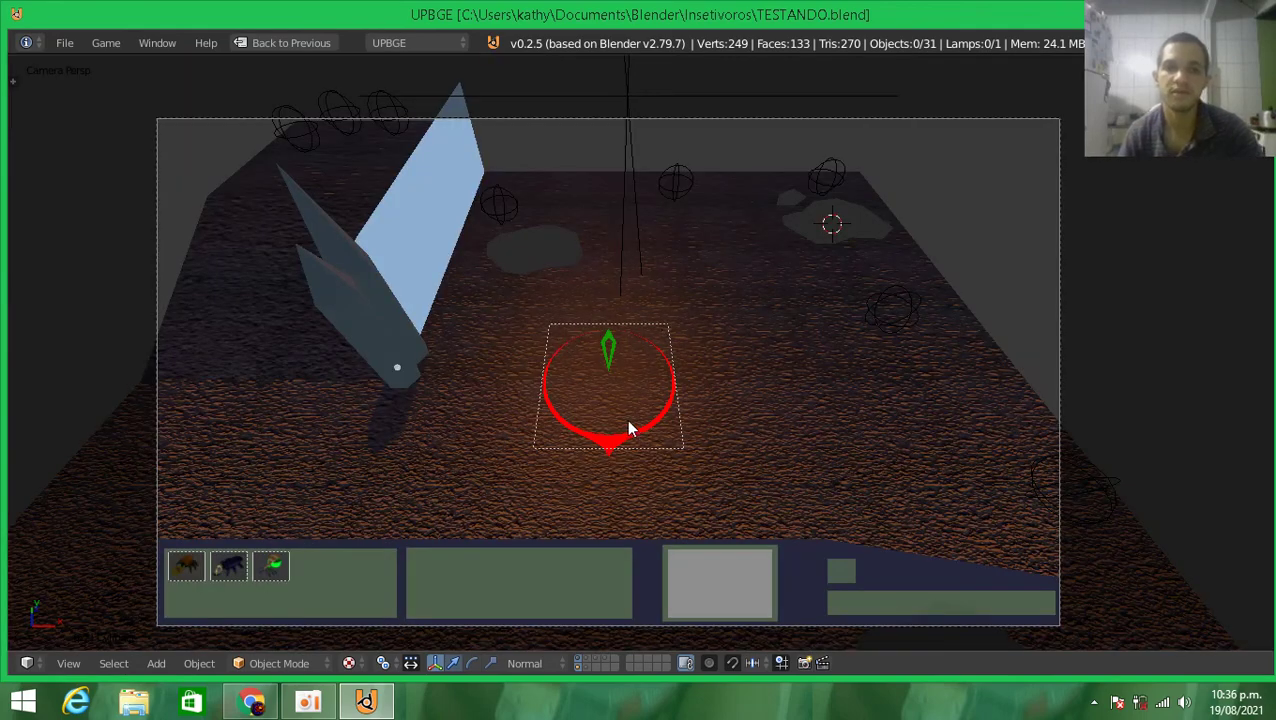
pyautogui.click(62, 43)
pyautogui.click(97, 187)
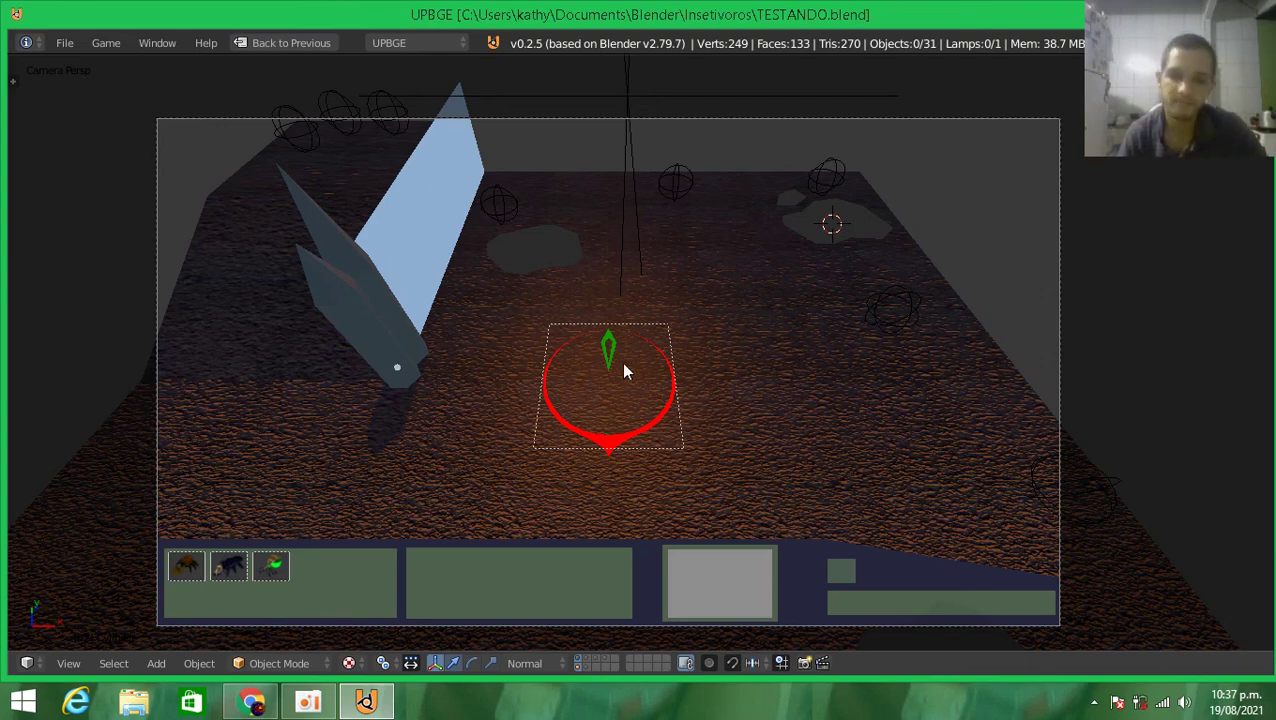
pyautogui.click(64, 43)
# Select the red spawn circle and do a quick test run of the game
pyautogui.rightClick(616, 437)
pyautogui.rightClick(616, 452)
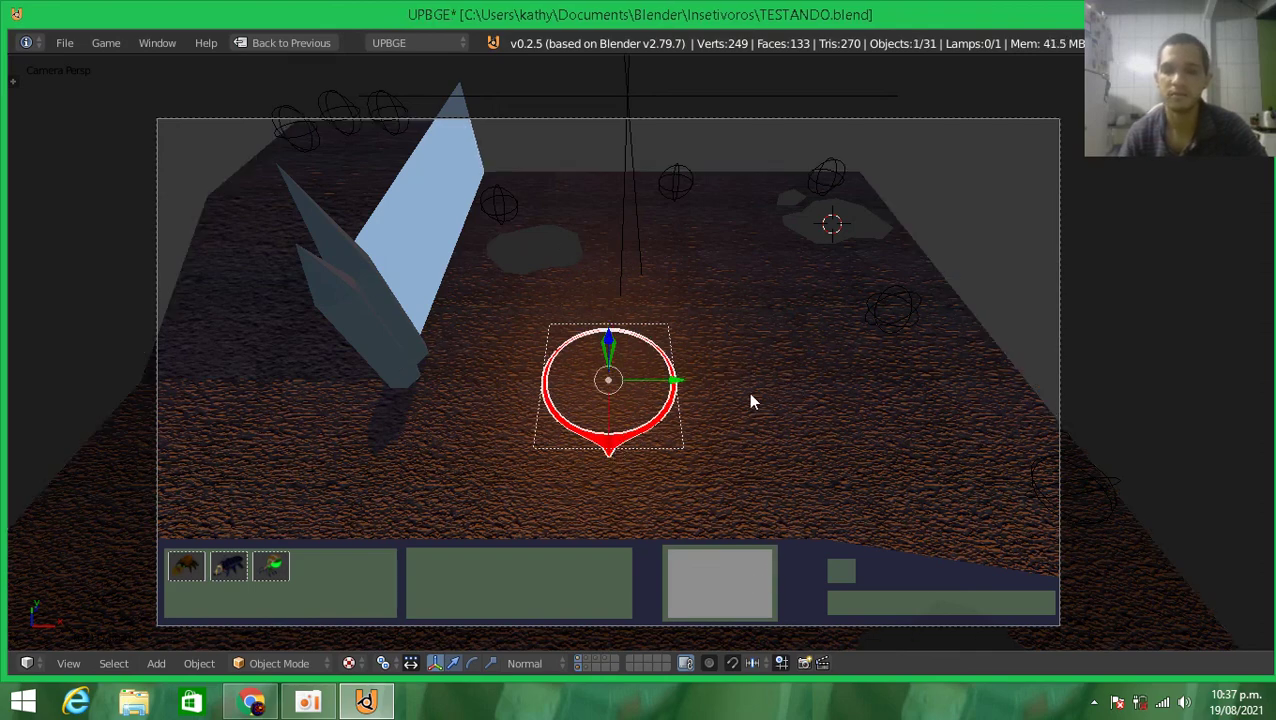
pyautogui.press('p')
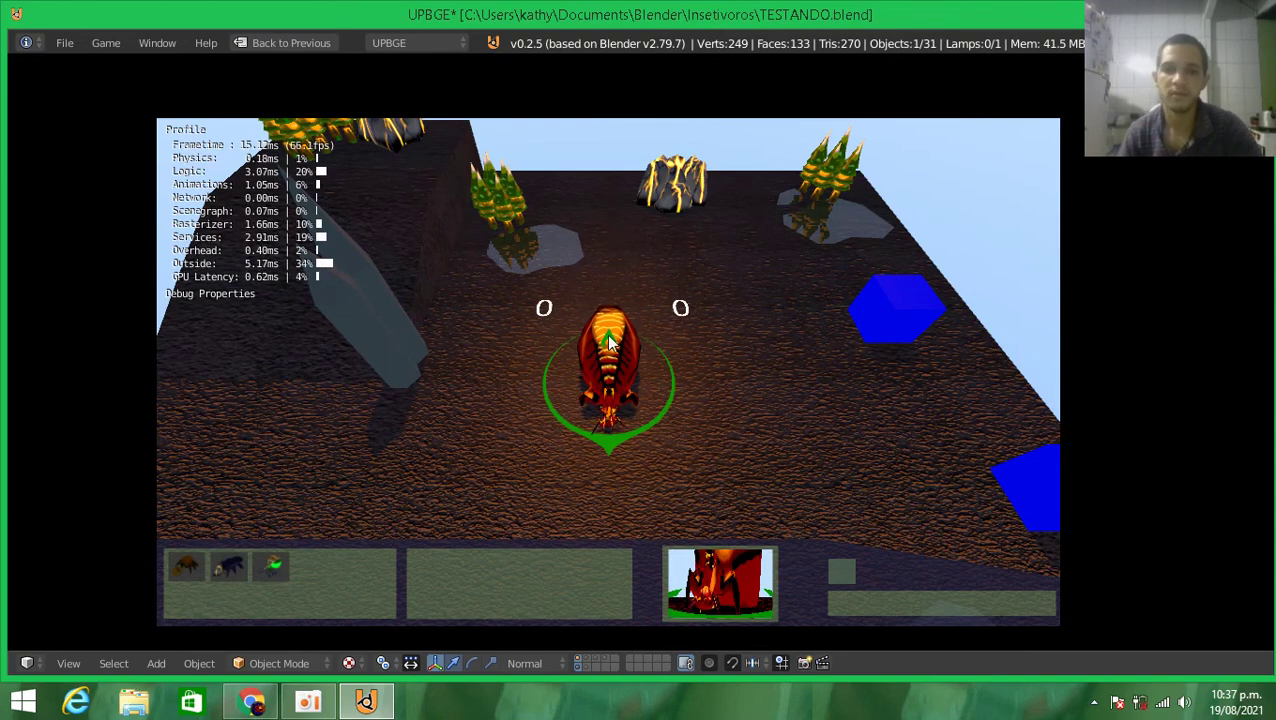
pyautogui.press('Escape')
# Reselect the red spawn circle and duplicate it with Shift+D
pyautogui.rightClick(612, 444)
pyautogui.rightClick(613, 447)
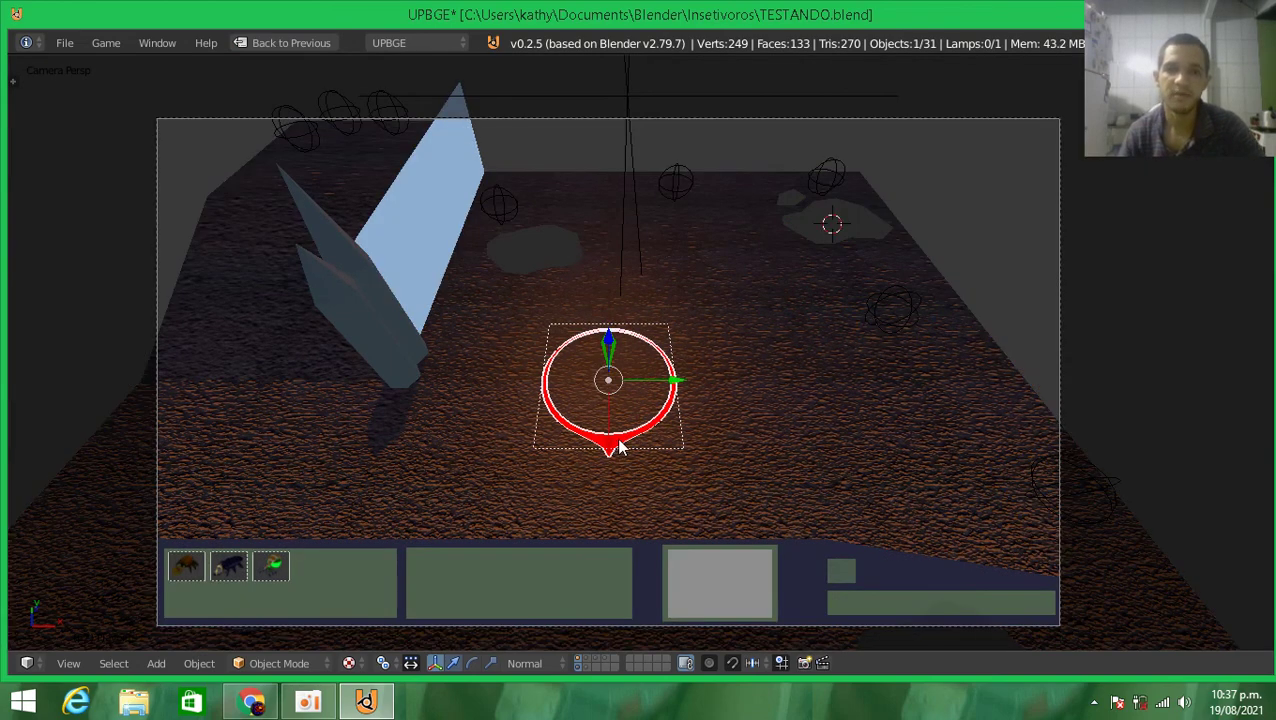
pyautogui.hotkey('shift', 'd')
# Move the copied circle along Y to sit right of the original
pyautogui.rightClick(750, 360)
pyautogui.press('g')
pyautogui.press('y')
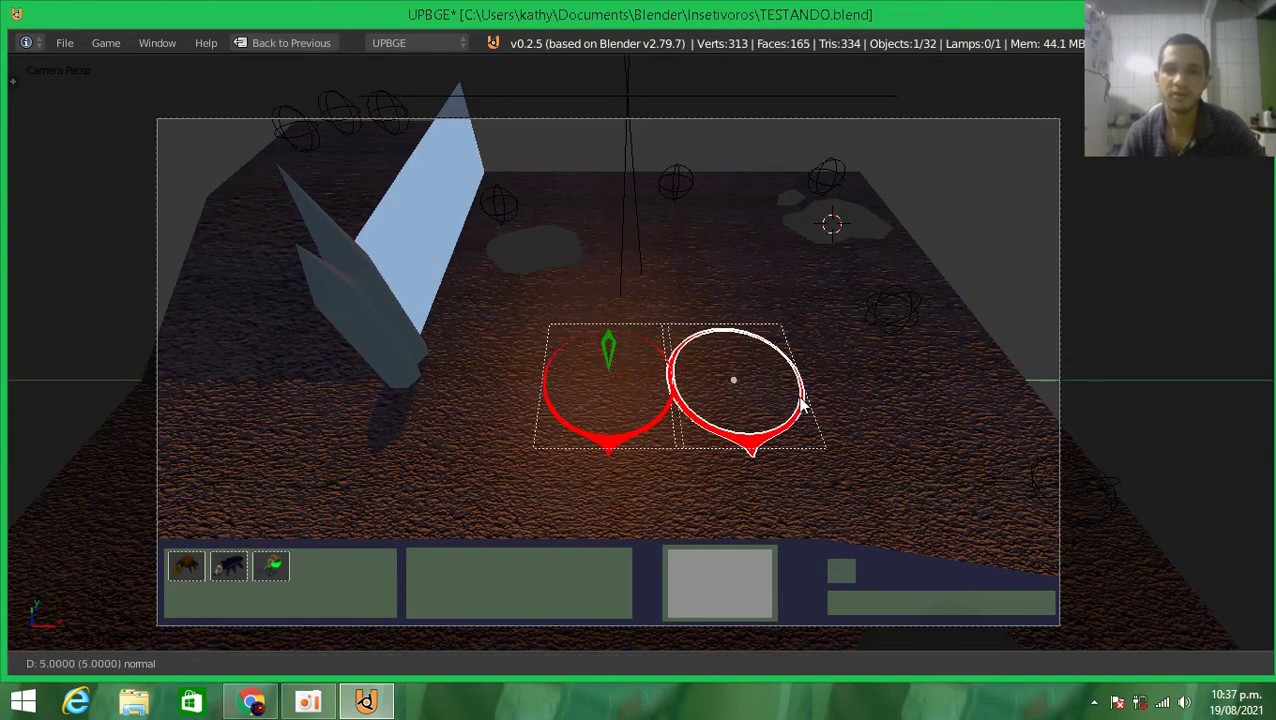
pyautogui.click(875, 404)
# Playtest spawning a creature in both the right and left circles
pyautogui.press('p')
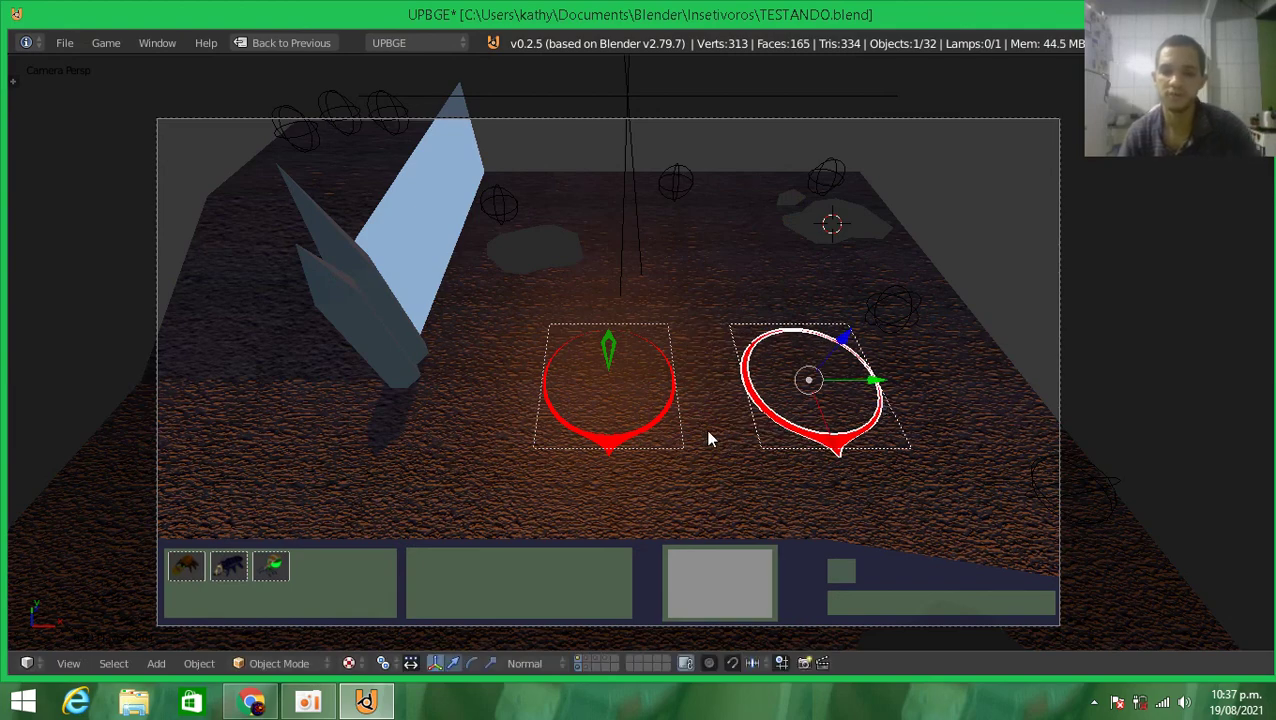
pyautogui.click(824, 380)
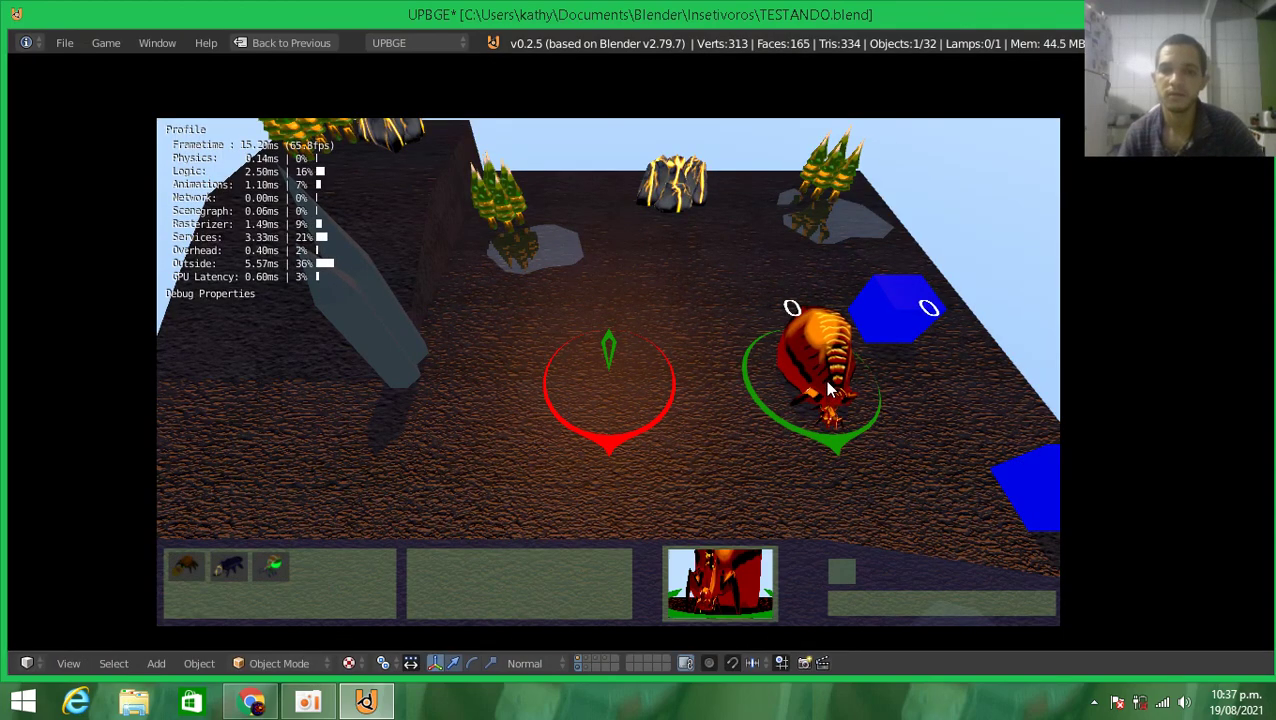
pyautogui.click(607, 405)
pyautogui.press('Escape')
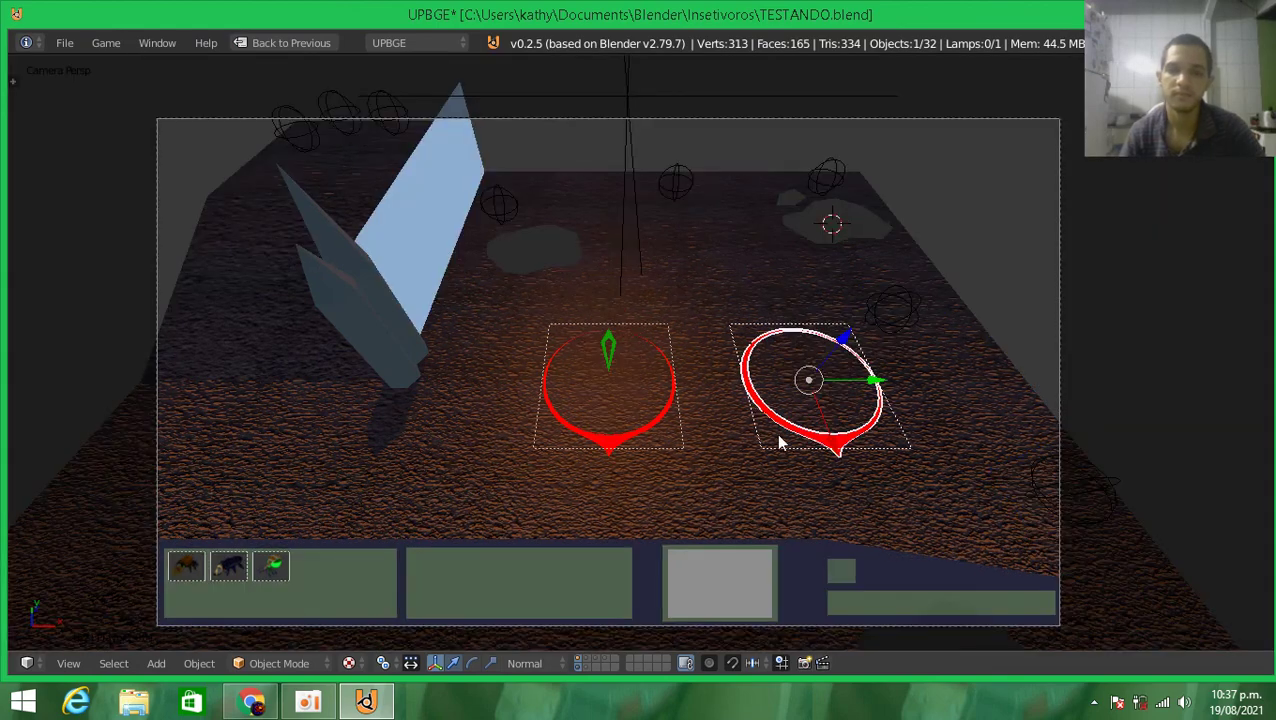
# Delete the duplicate spawn circle
pyautogui.rightClick(846, 437)
pyautogui.press('x')
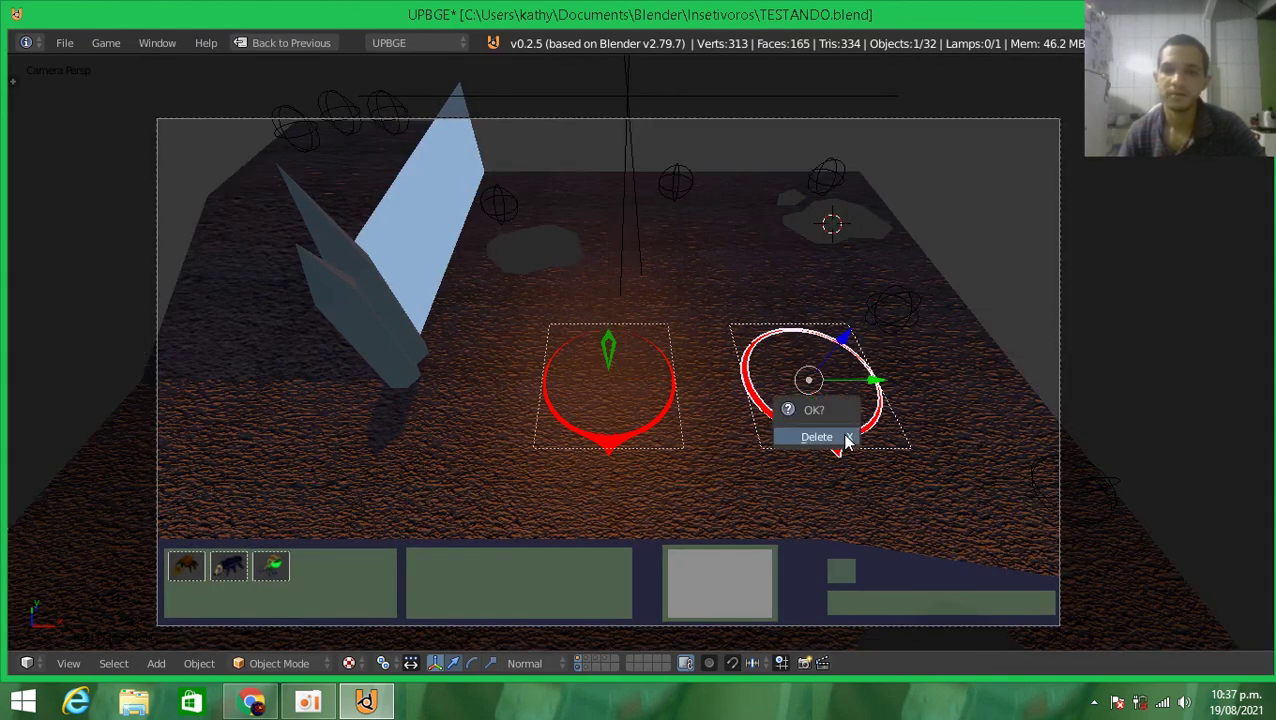
pyautogui.click(846, 440)
# Retest spawning a creature in the remaining red circle
pyautogui.rightClick(601, 447)
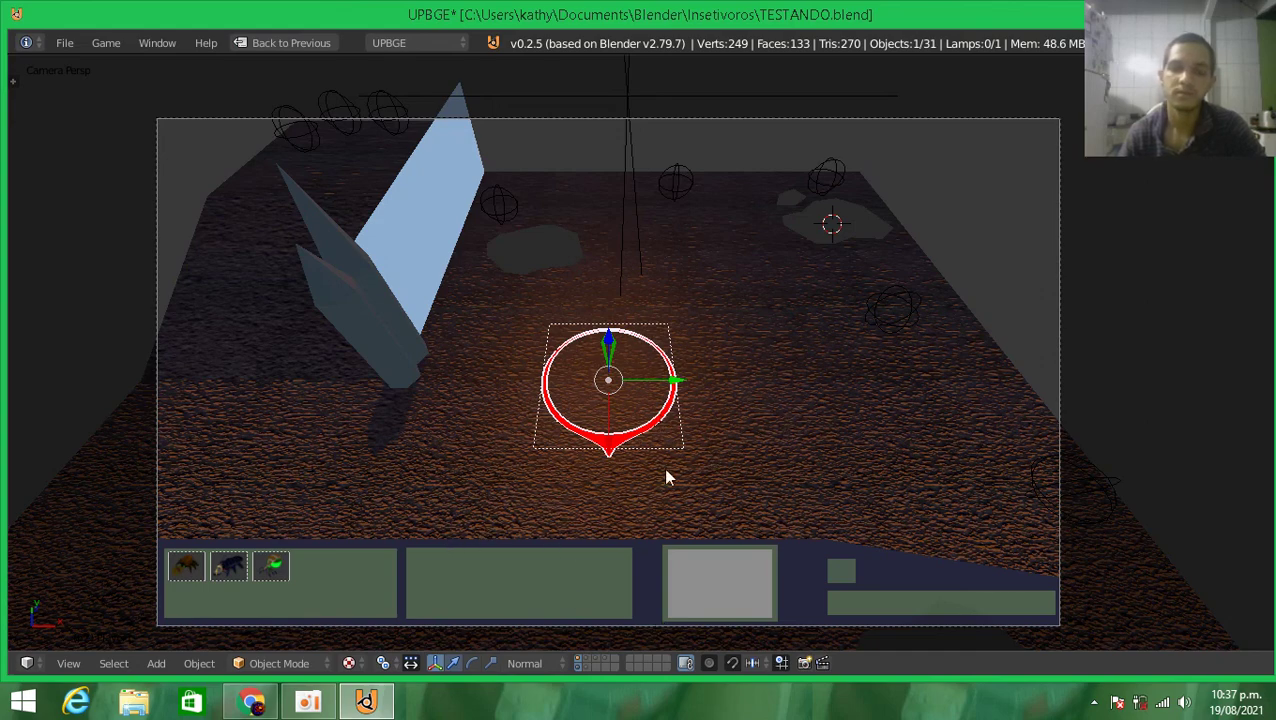
pyautogui.press('p')
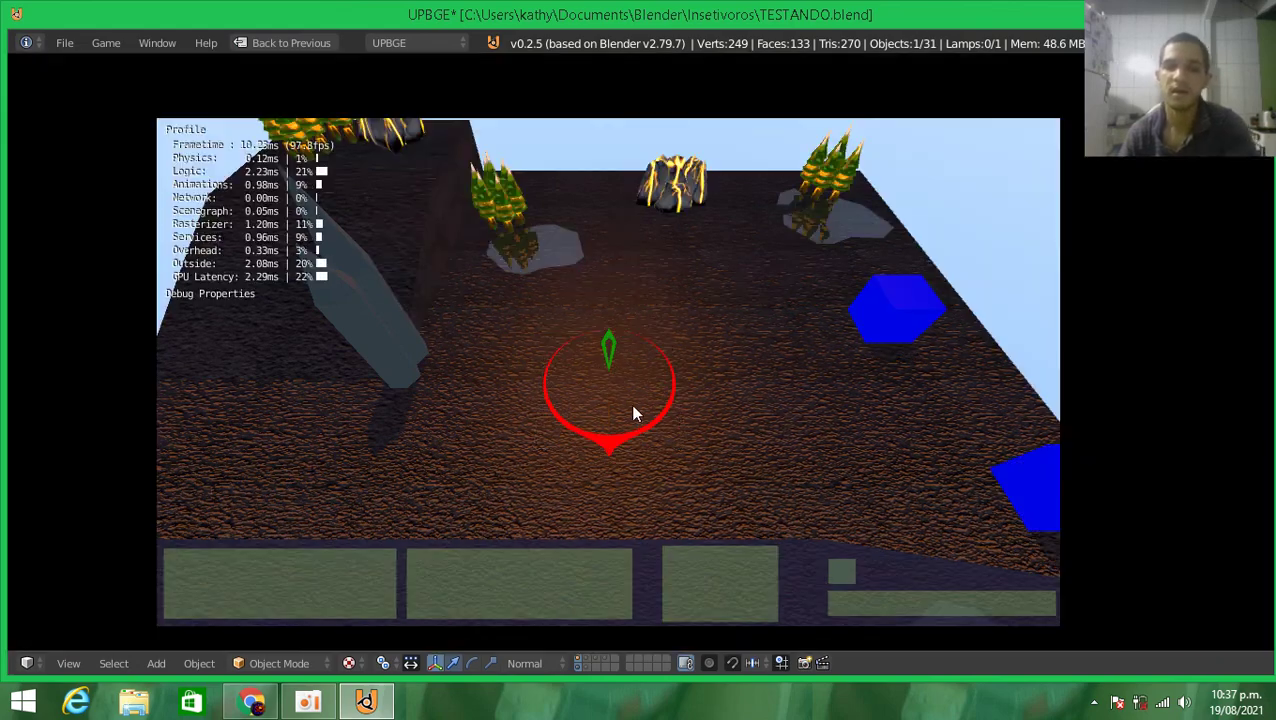
pyautogui.click(600, 420)
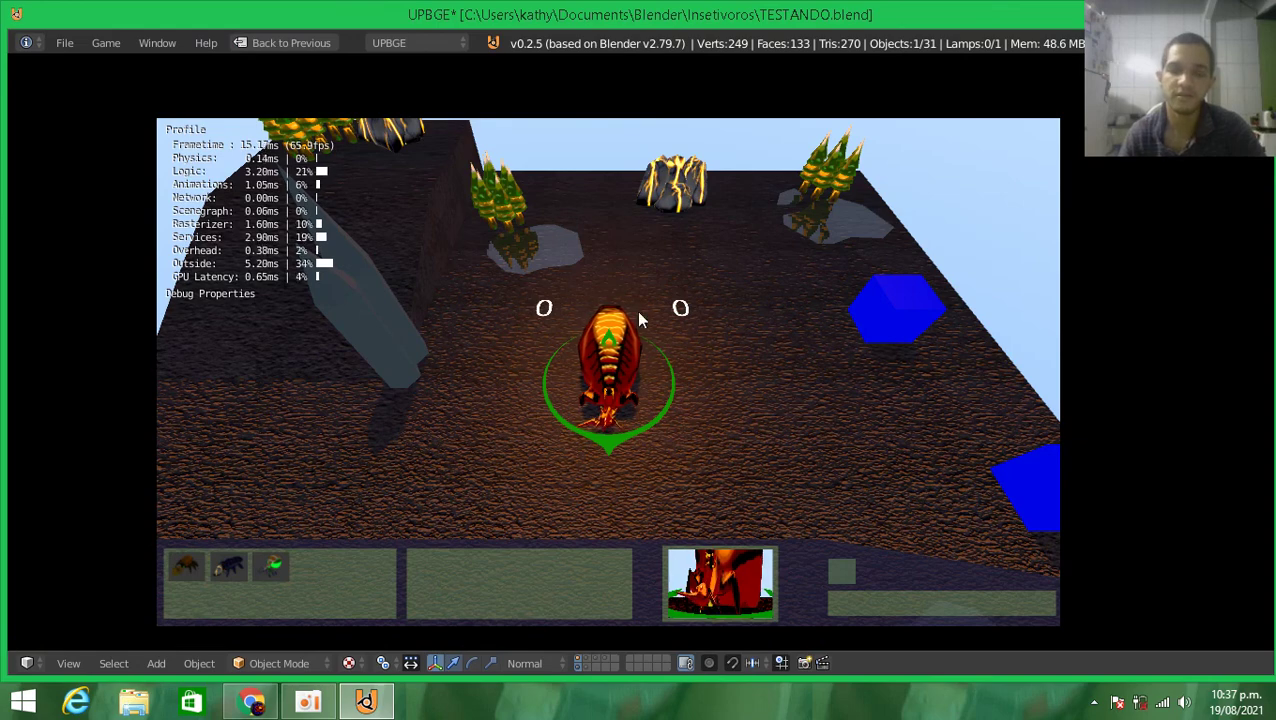
pyautogui.press('Escape')
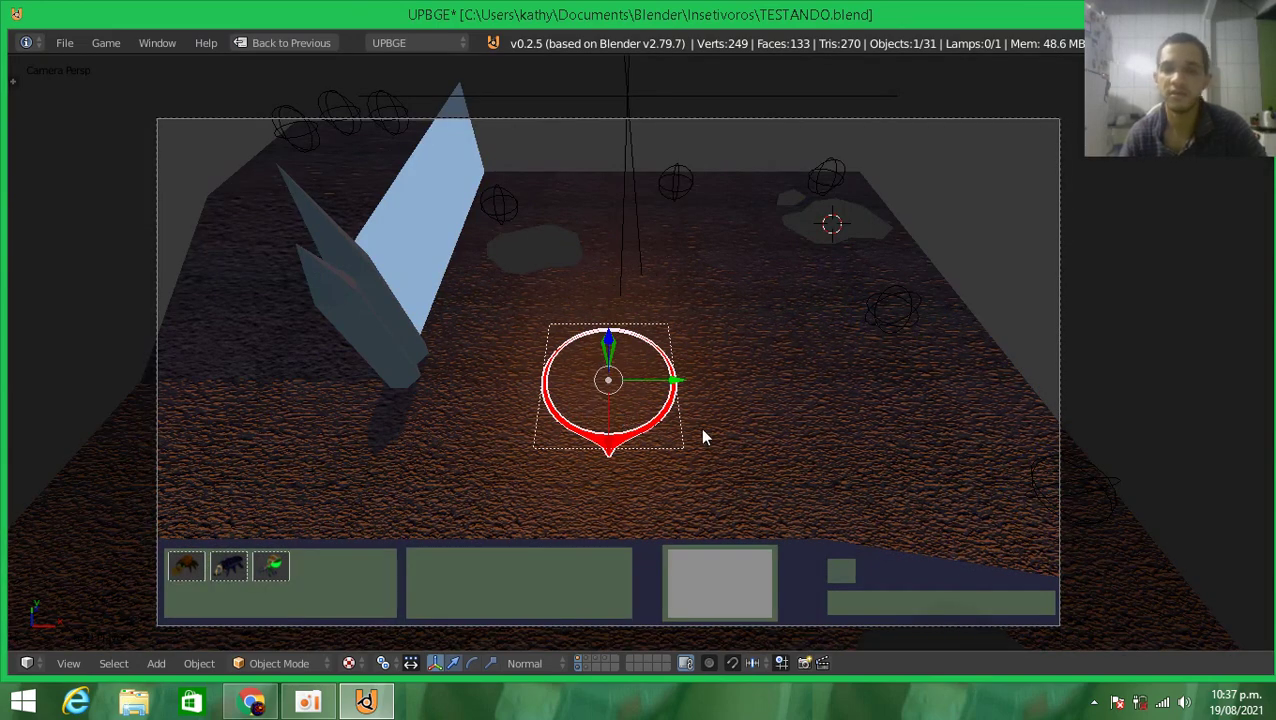
# Deselect the circle and restore the full-size scene view with Ctrl+Up
pyautogui.press('a')
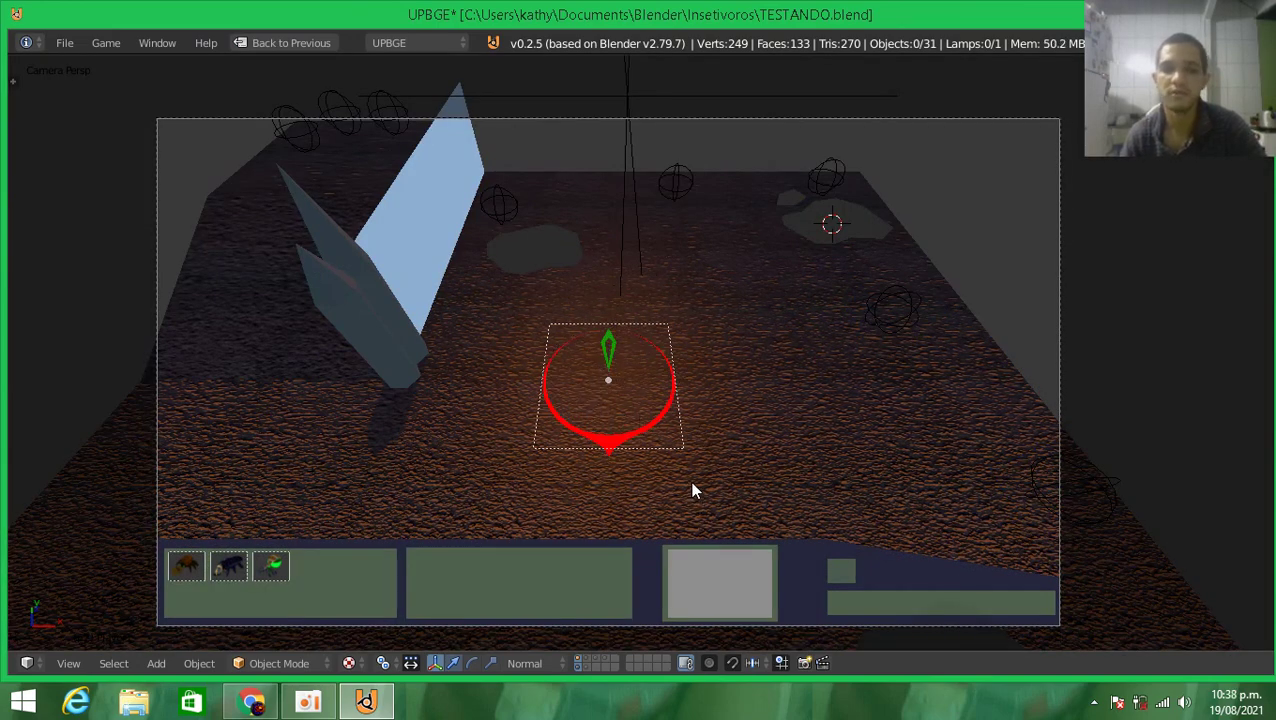
pyautogui.hotkey('ctrl', 'Up')
pyautogui.hotkey('ctrl', 'Up')
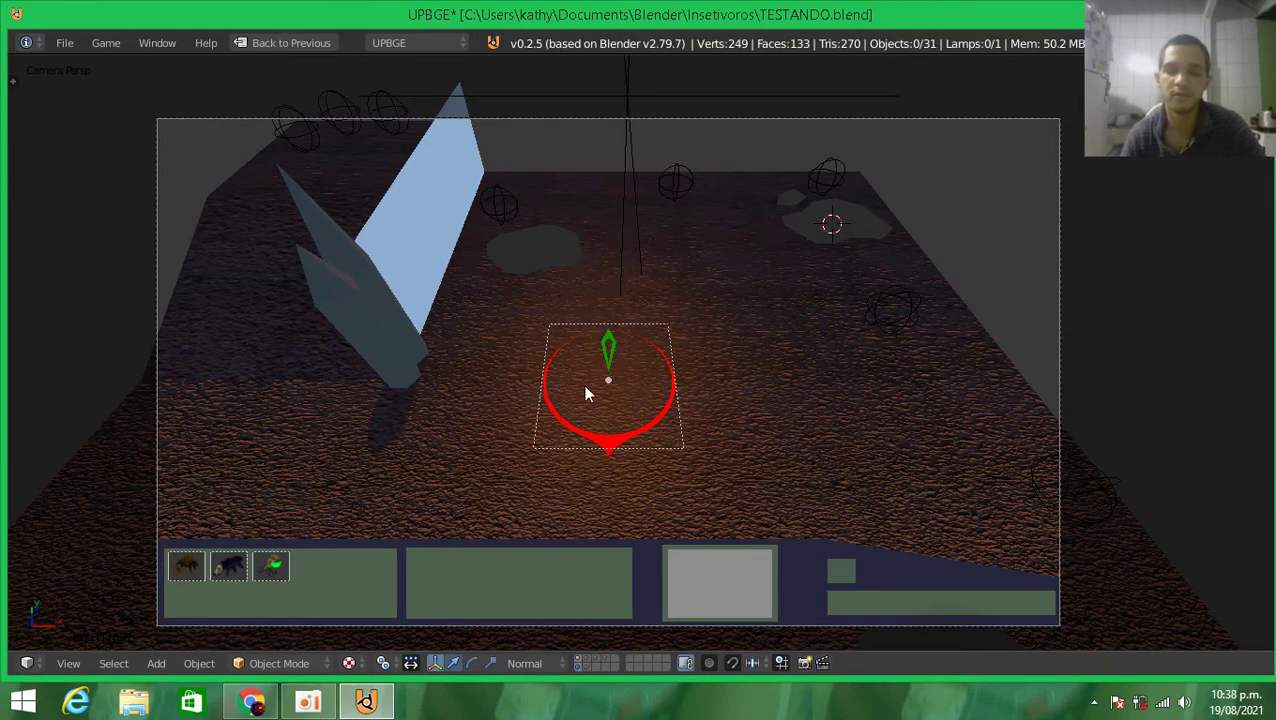
pyautogui.hotkey('ctrl', 'Up')
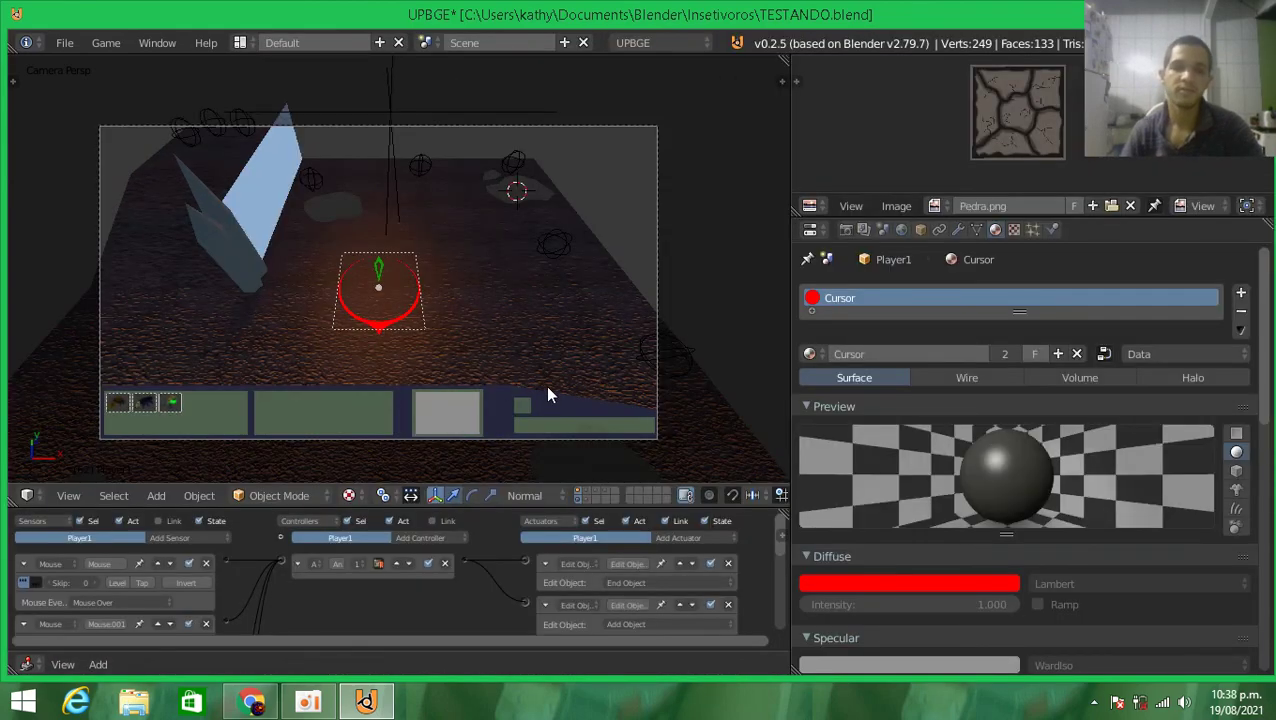
pyautogui.hotkey('ctrl', 'Up')
pyautogui.press('a')
pyautogui.press('a')
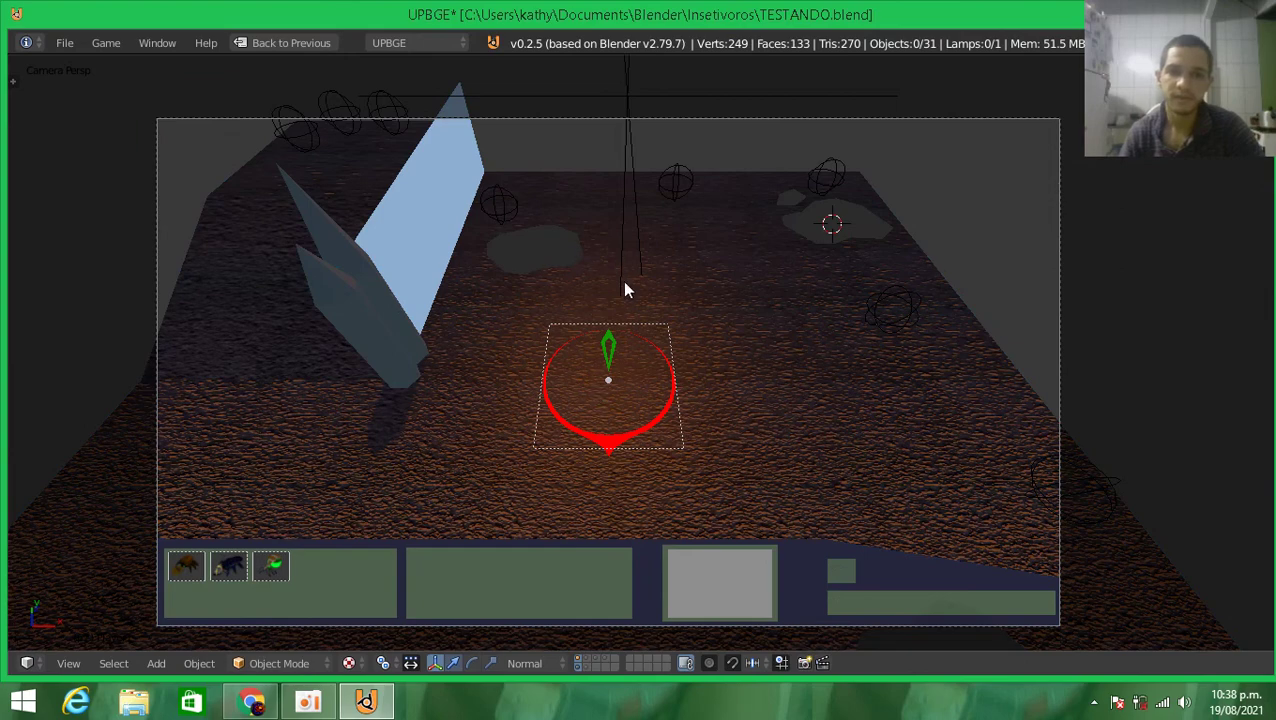
pyautogui.click(64, 43)
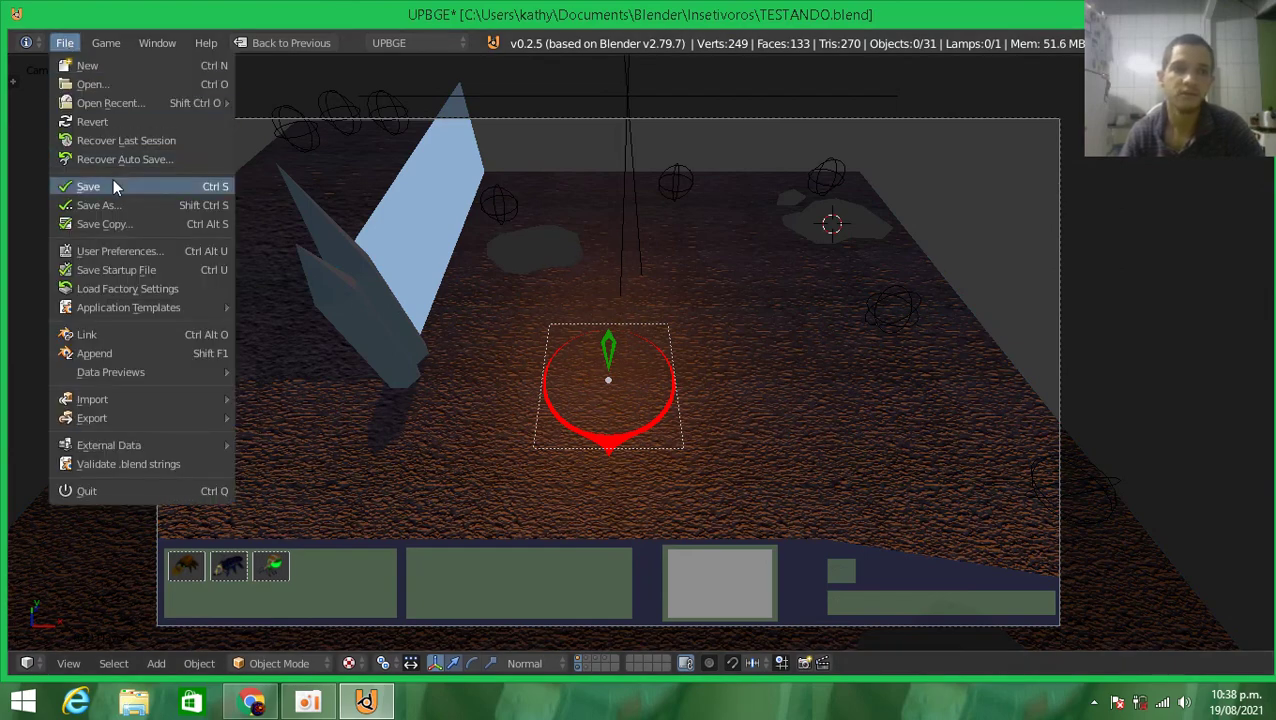
# Save the project, then playtest moving the game camera around the insect map
pyautogui.click(80, 183)
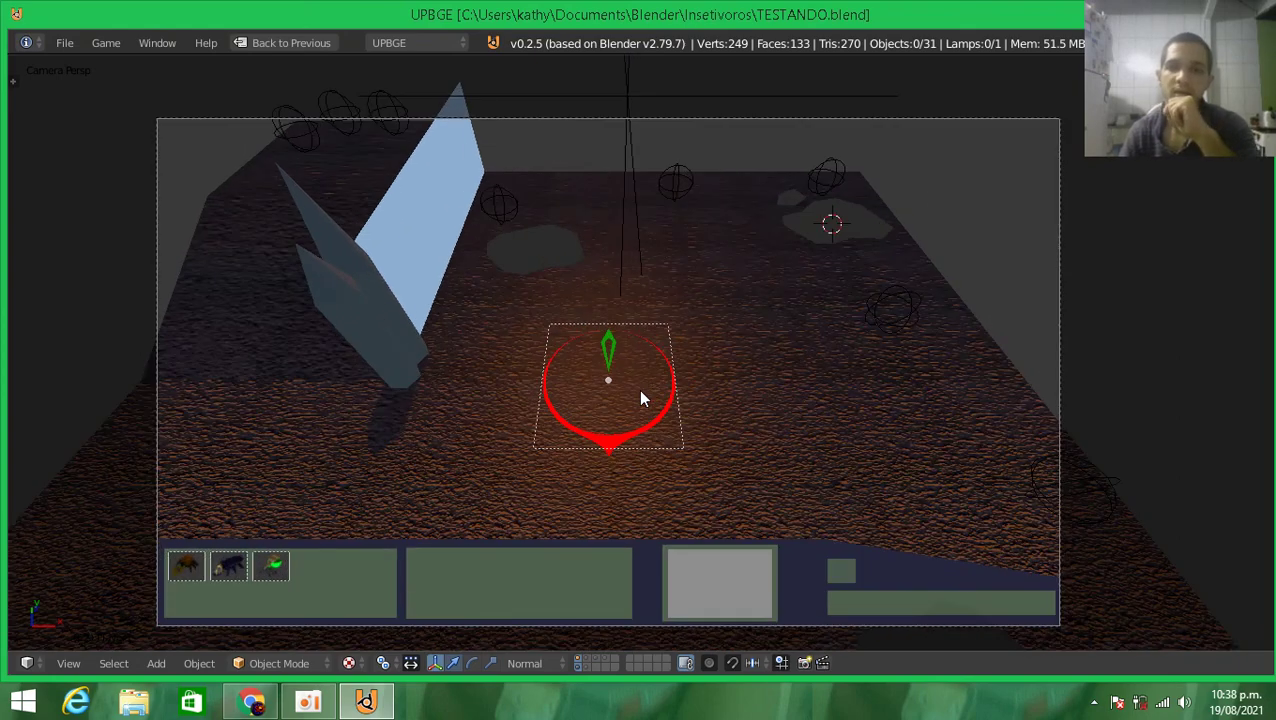
pyautogui.press('p')
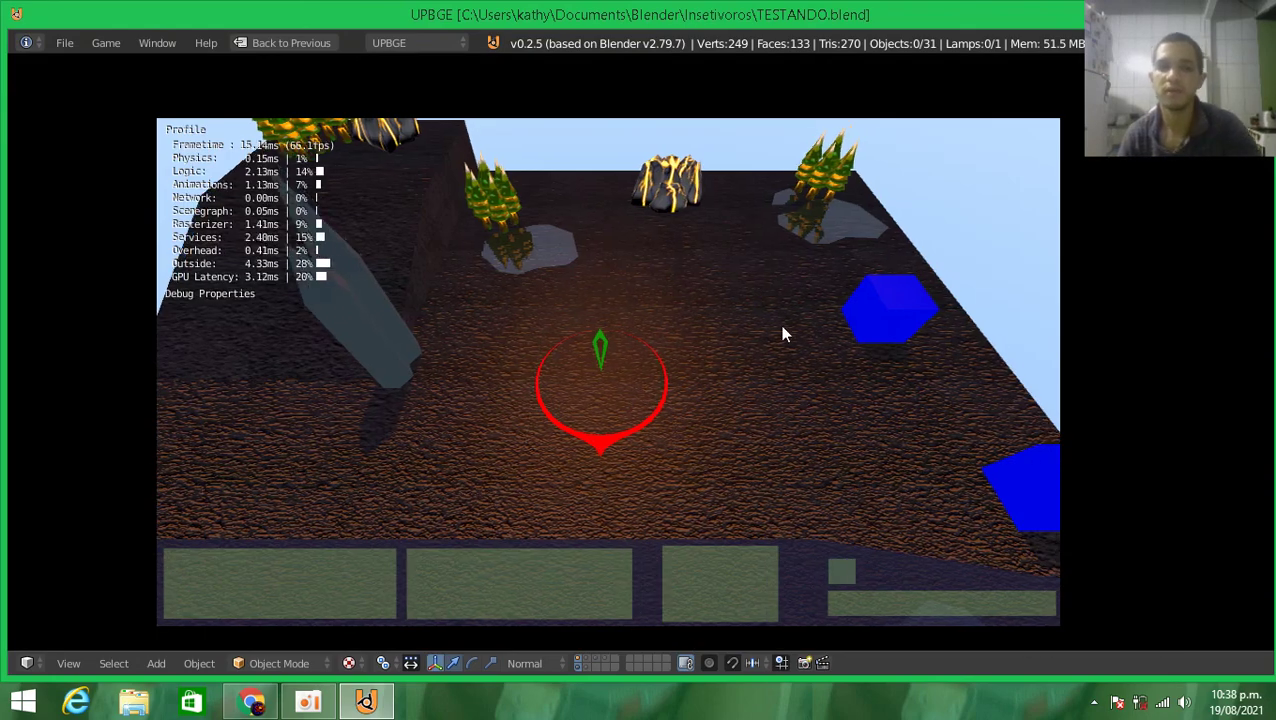
pyautogui.press('w')
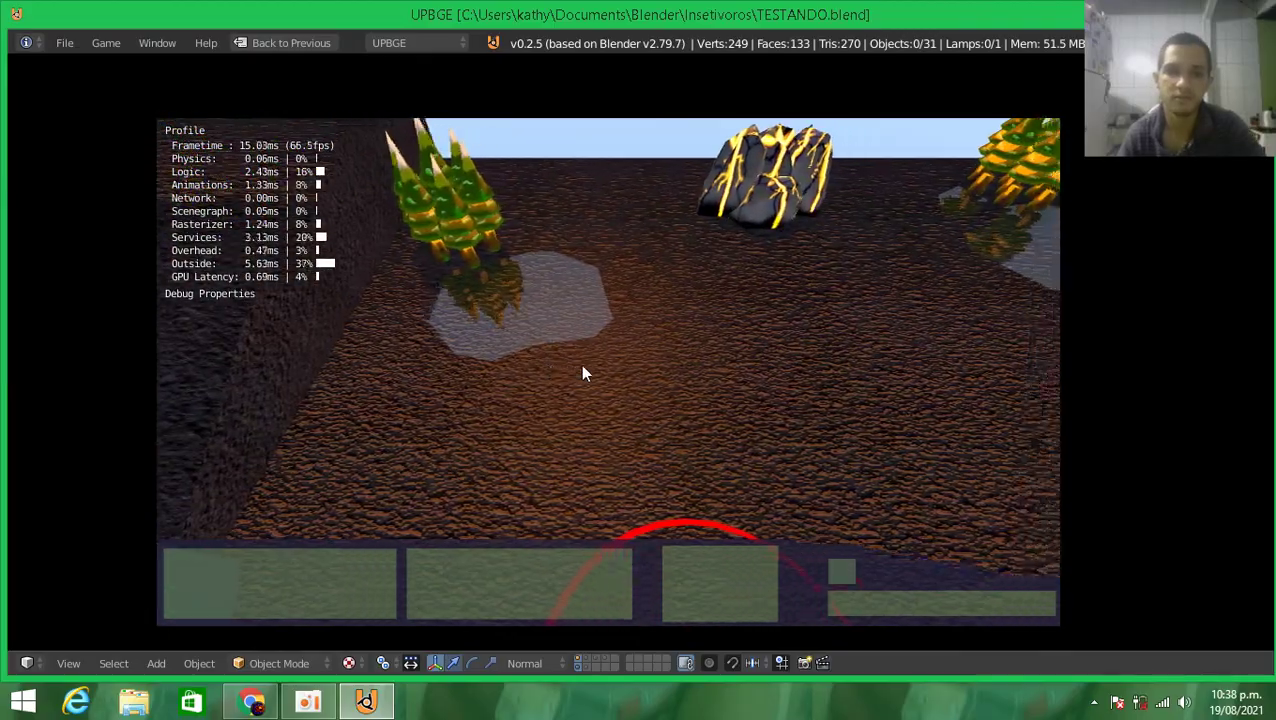
pyautogui.press('d')
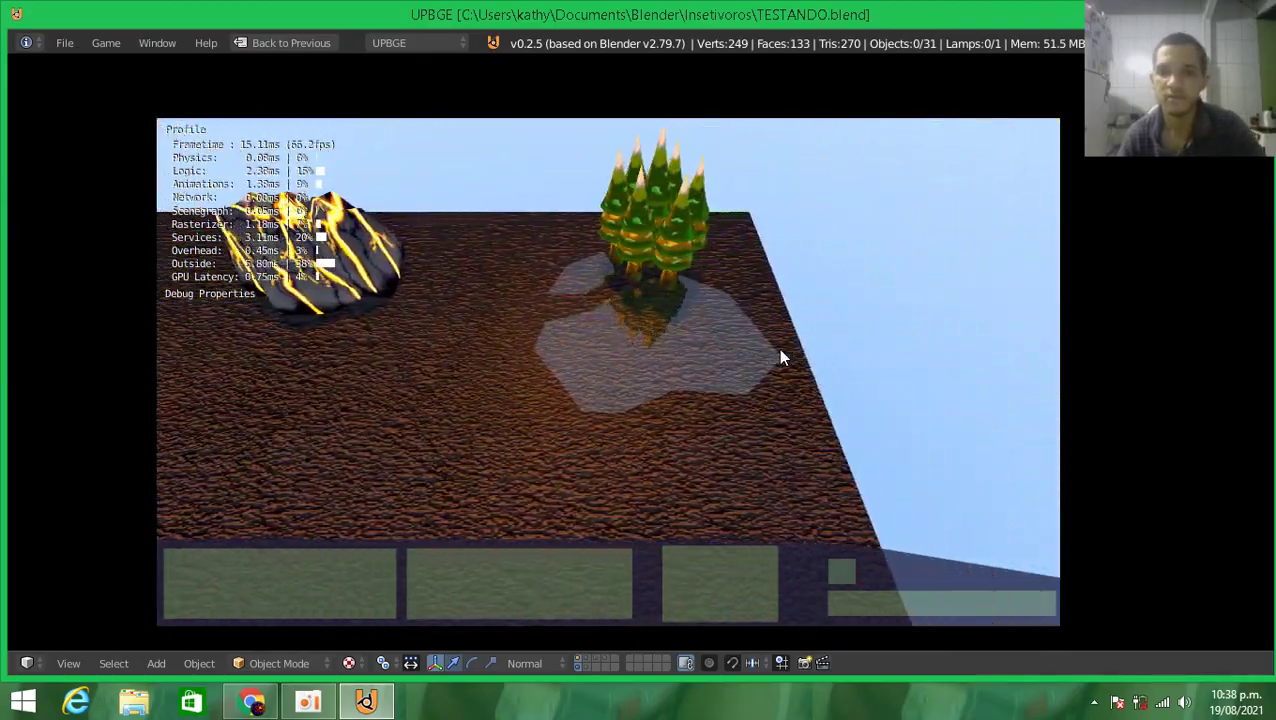
pyautogui.press('a')
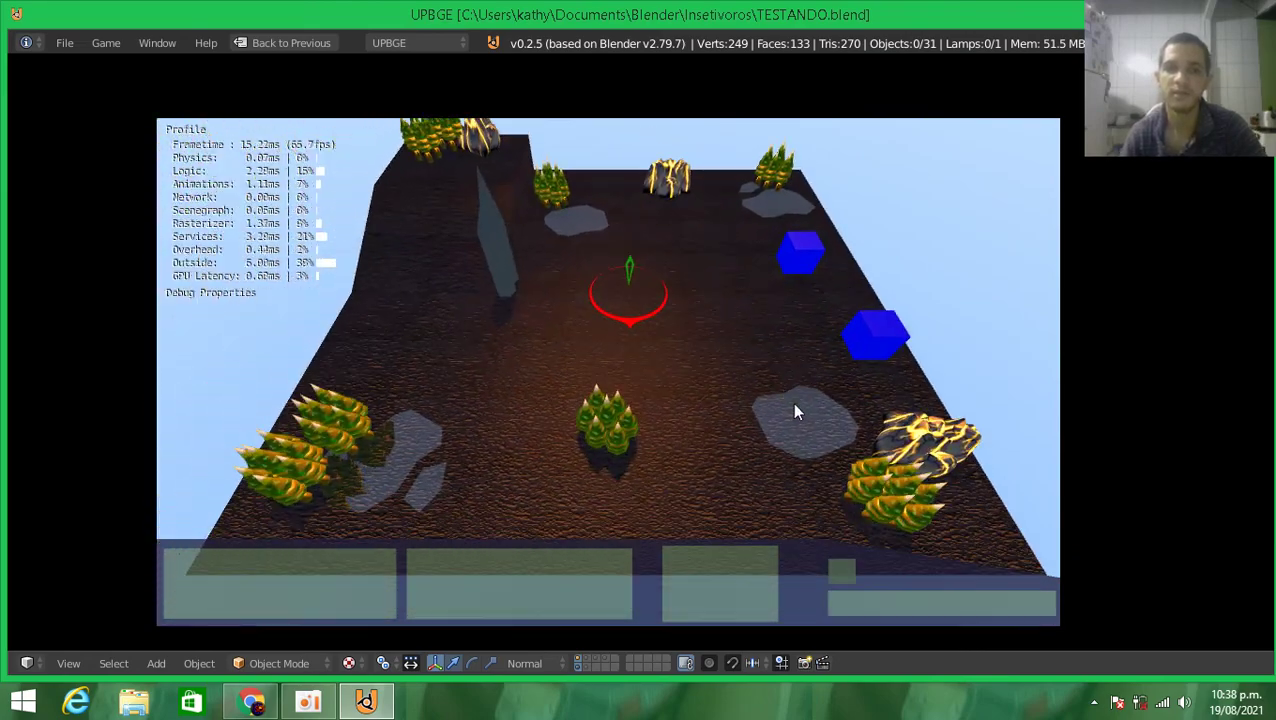
pyautogui.press('Escape')
pyautogui.click(68, 45)
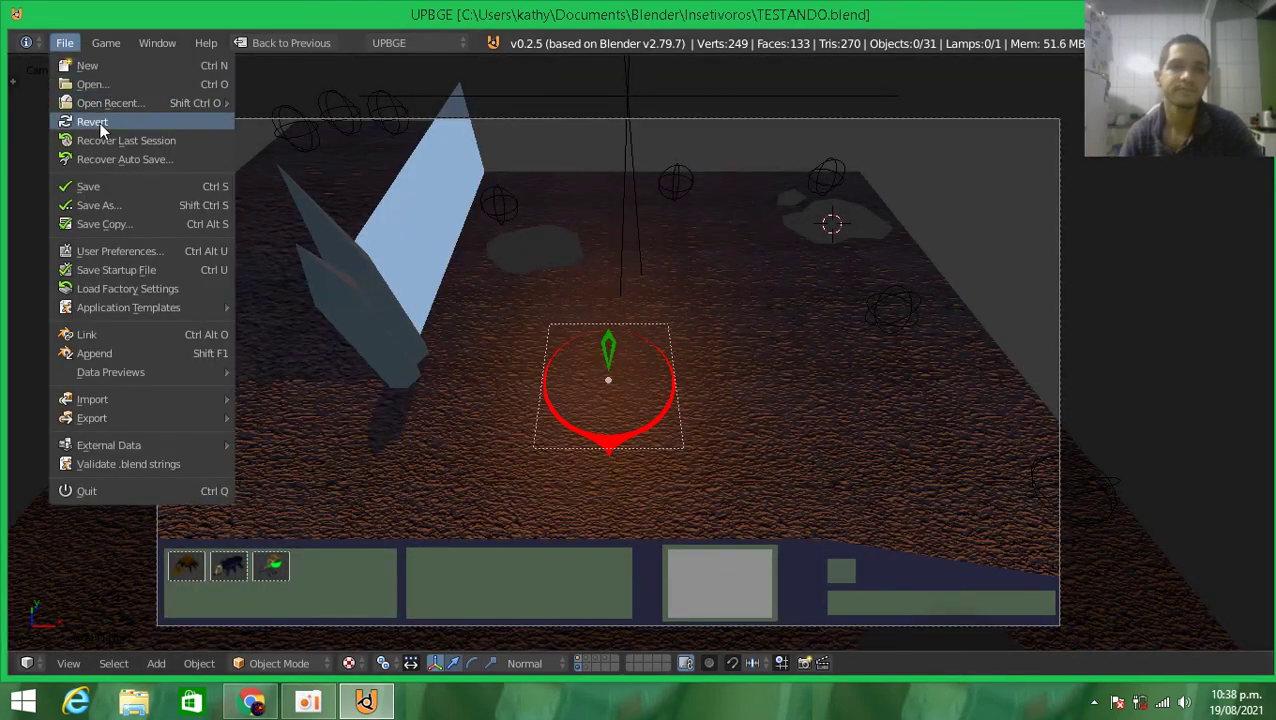
# Revert to the last saved file and return to the Default multi-panel layout
pyautogui.click(103, 188)
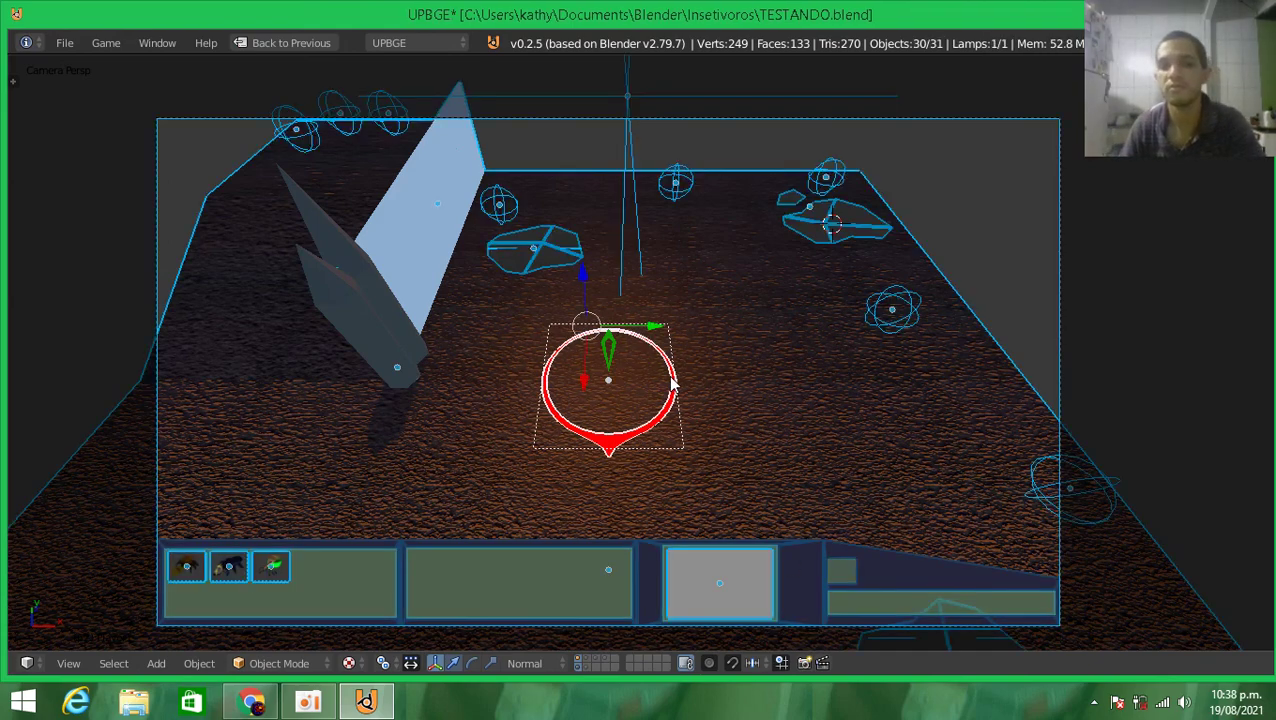
pyautogui.hotkey('ctrl', 'Up')
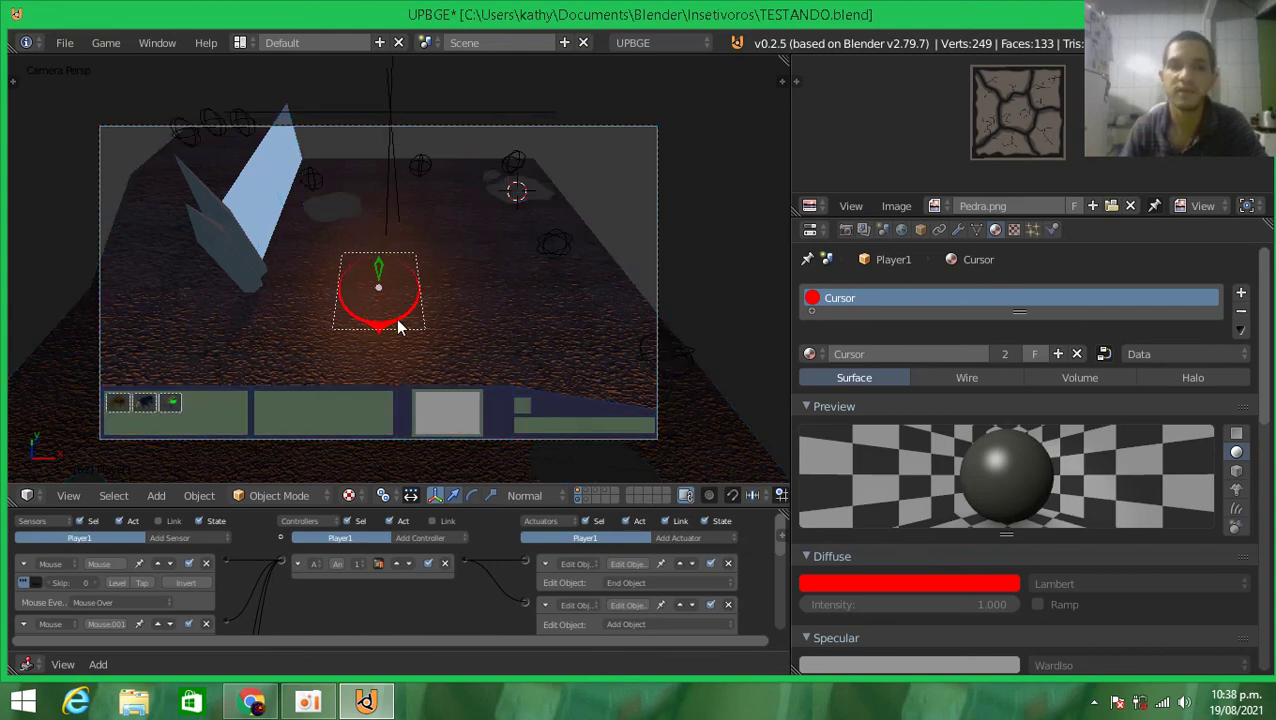
# Save the project, maximize the 3D view, save again and start the game
pyautogui.click(72, 48)
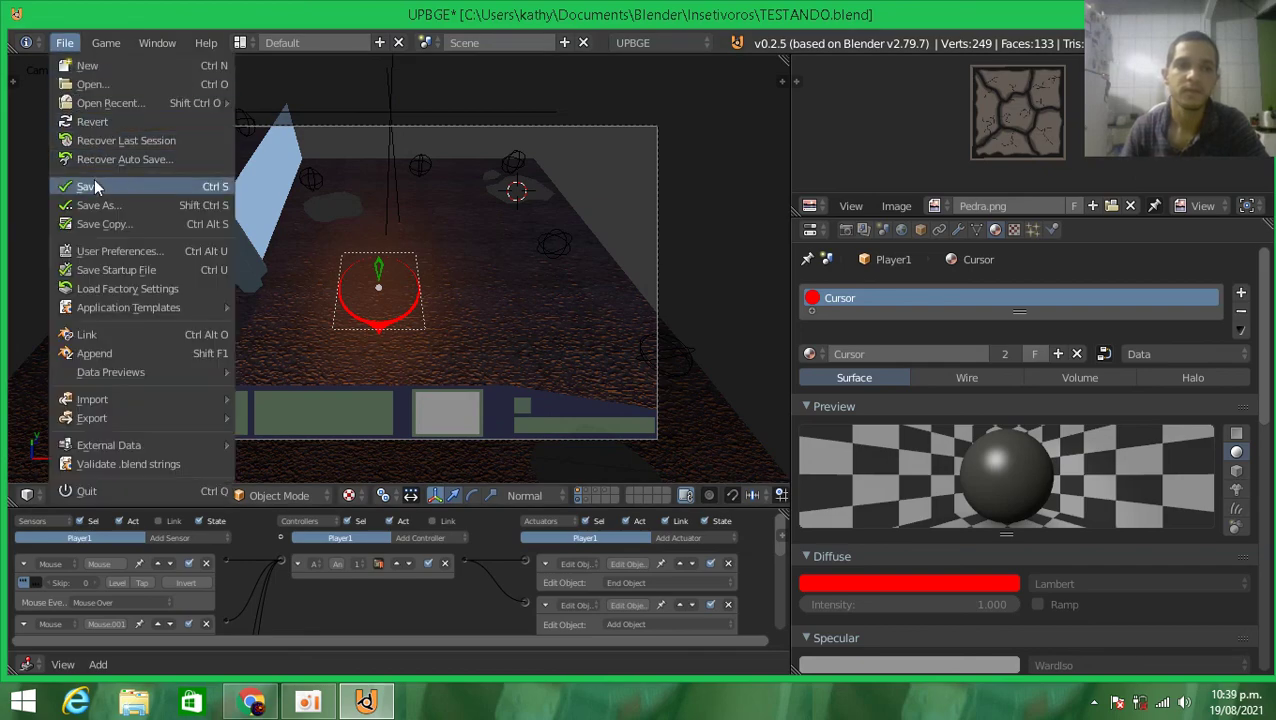
pyautogui.click(93, 187)
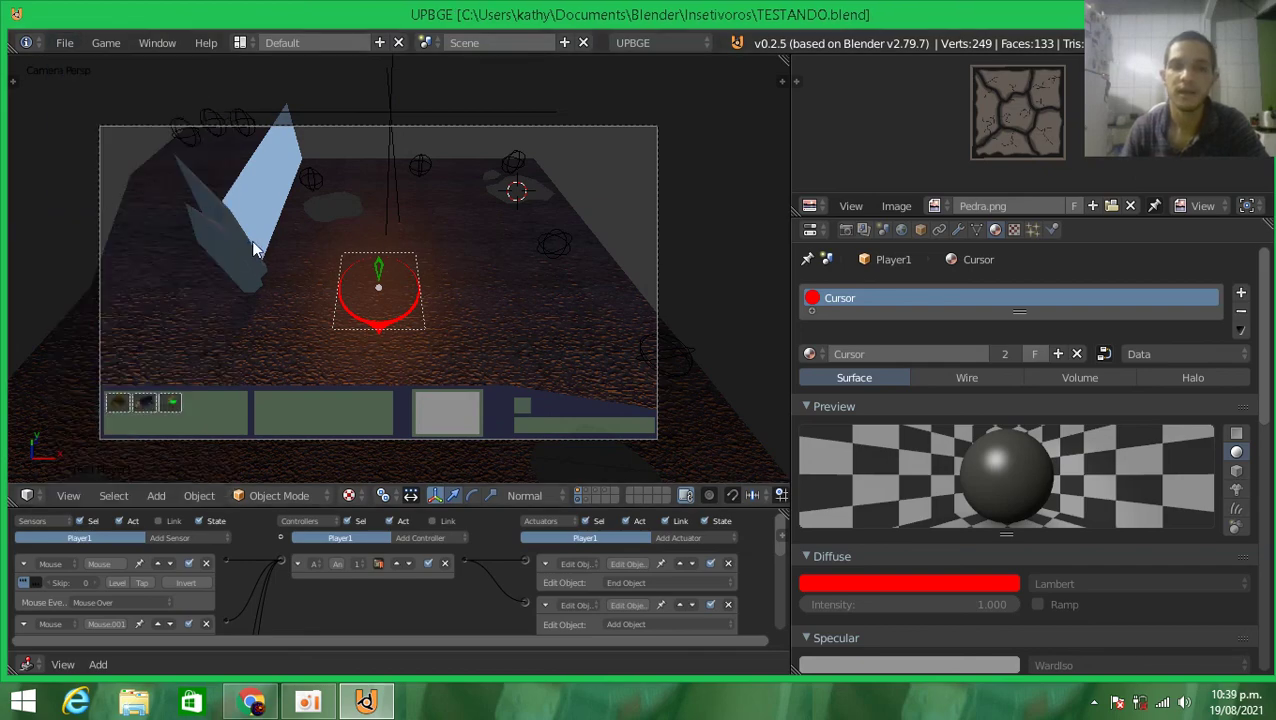
pyautogui.hotkey('ctrl', 'space')
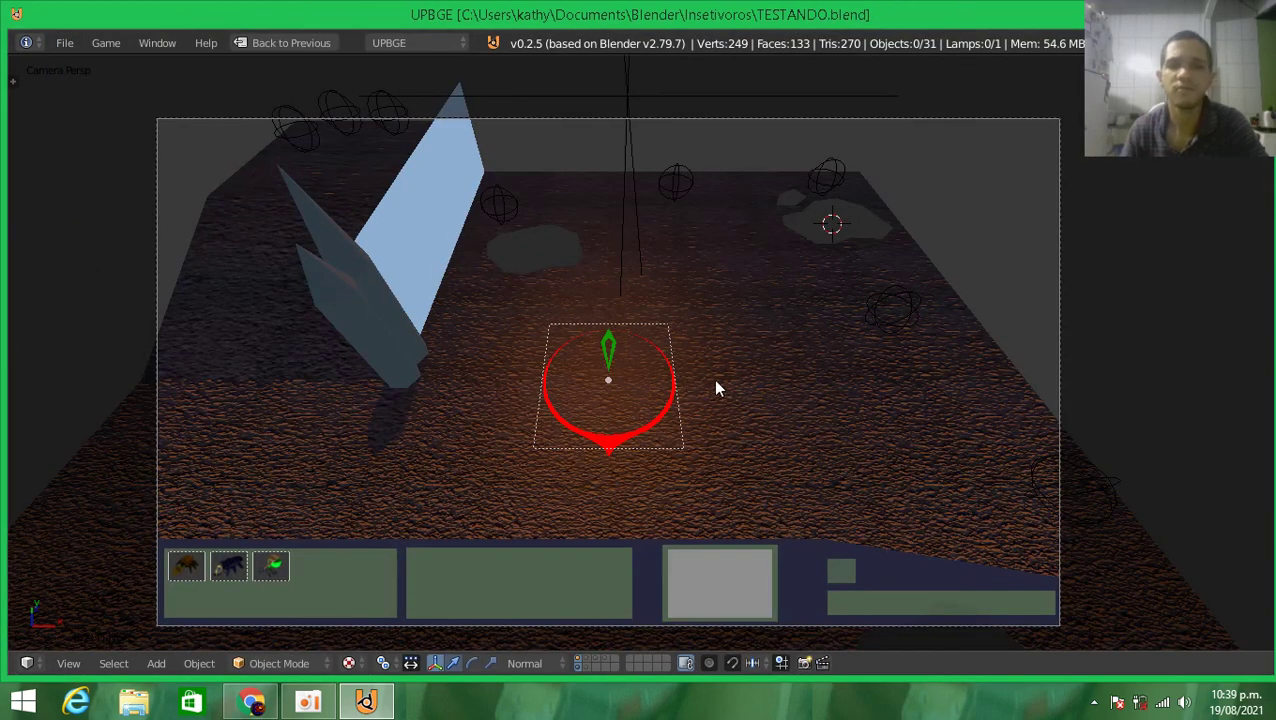
pyautogui.hotkey('ctrl', 'space')
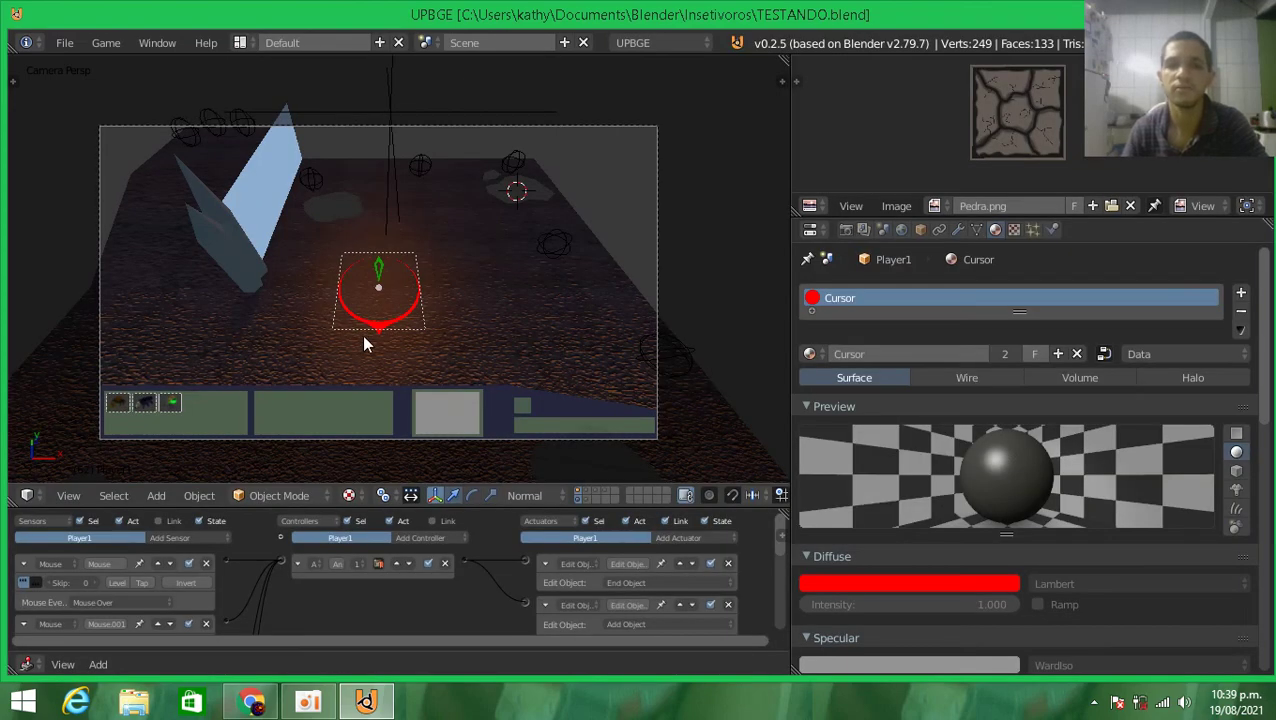
pyautogui.hotkey('shift', 'space')
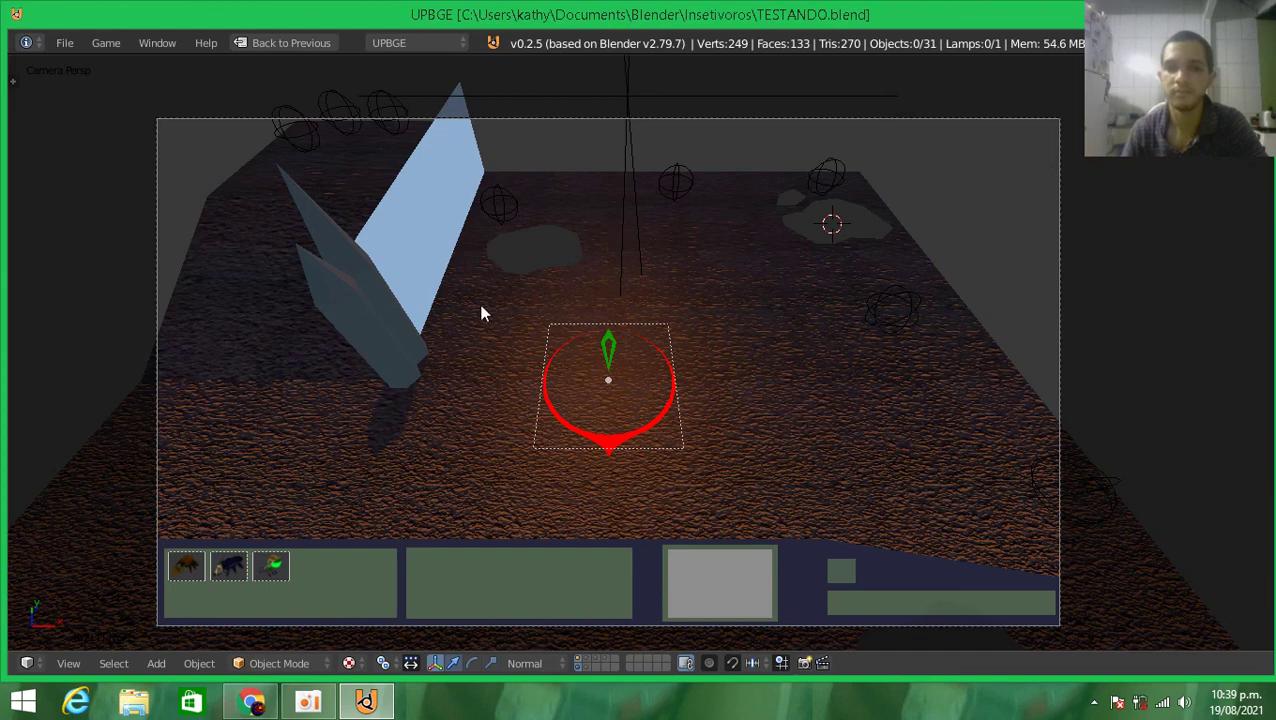
pyautogui.click(64, 43)
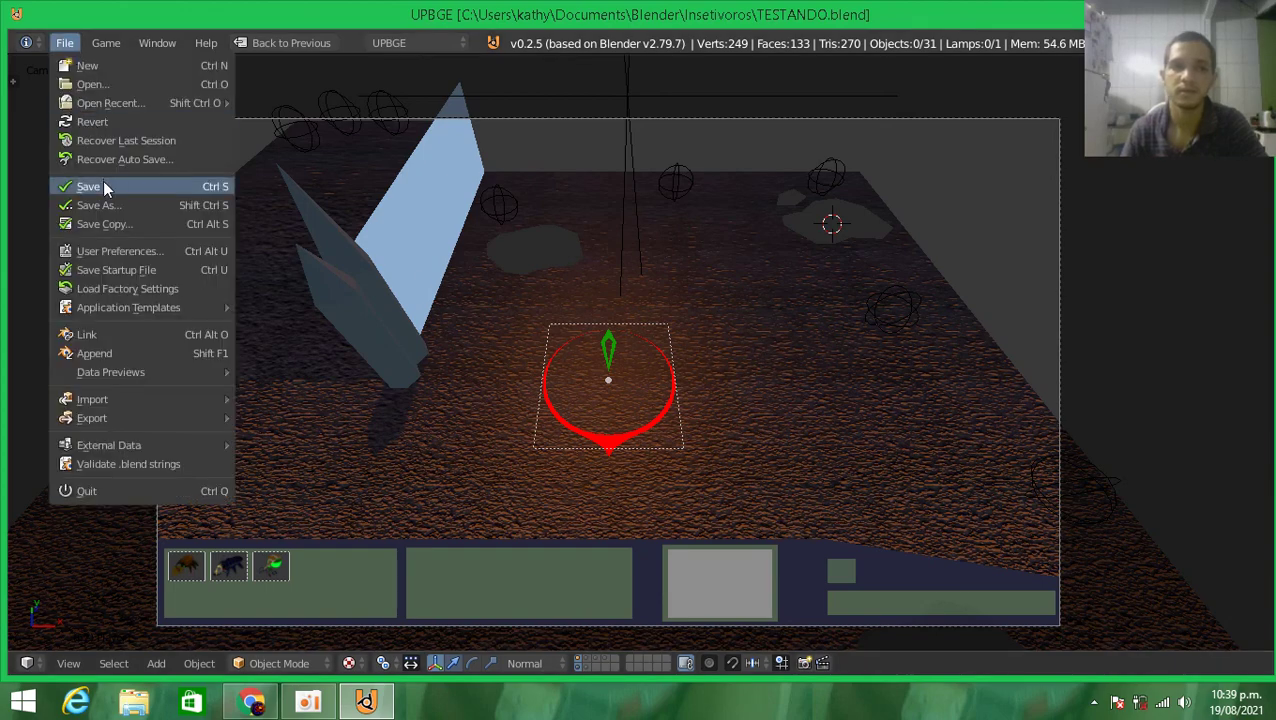
pyautogui.click(119, 186)
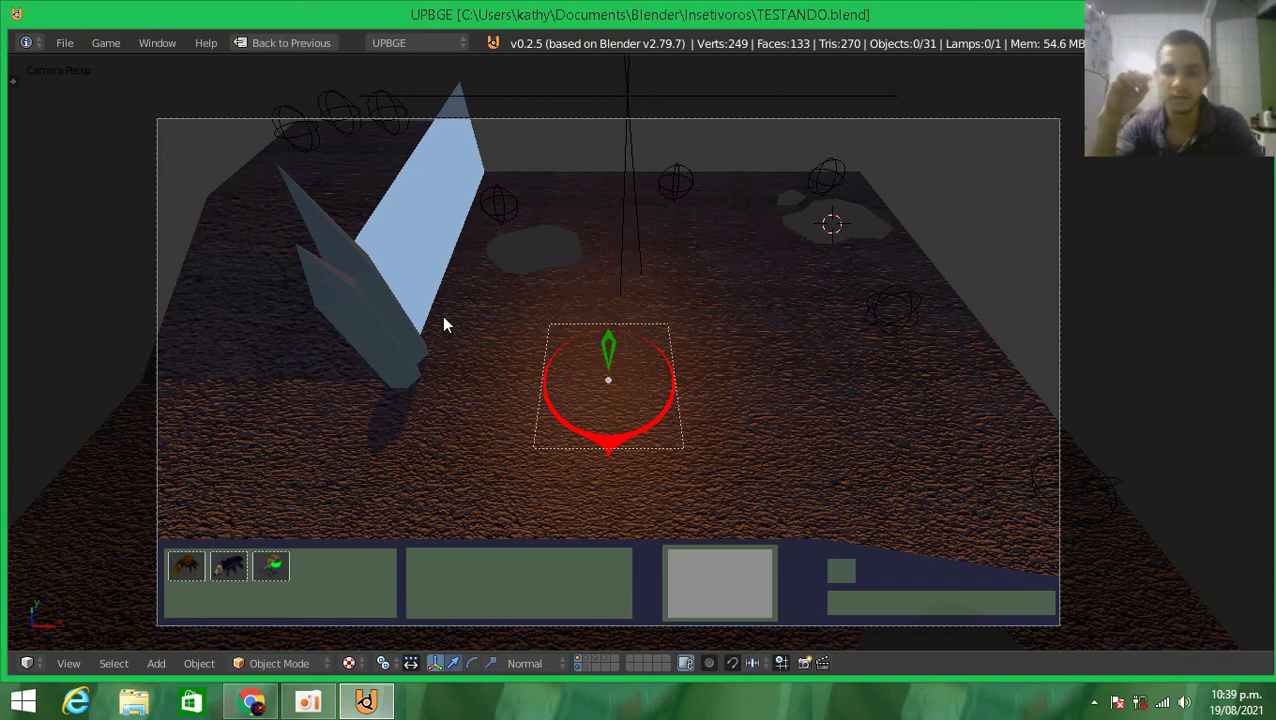
pyautogui.press('p')
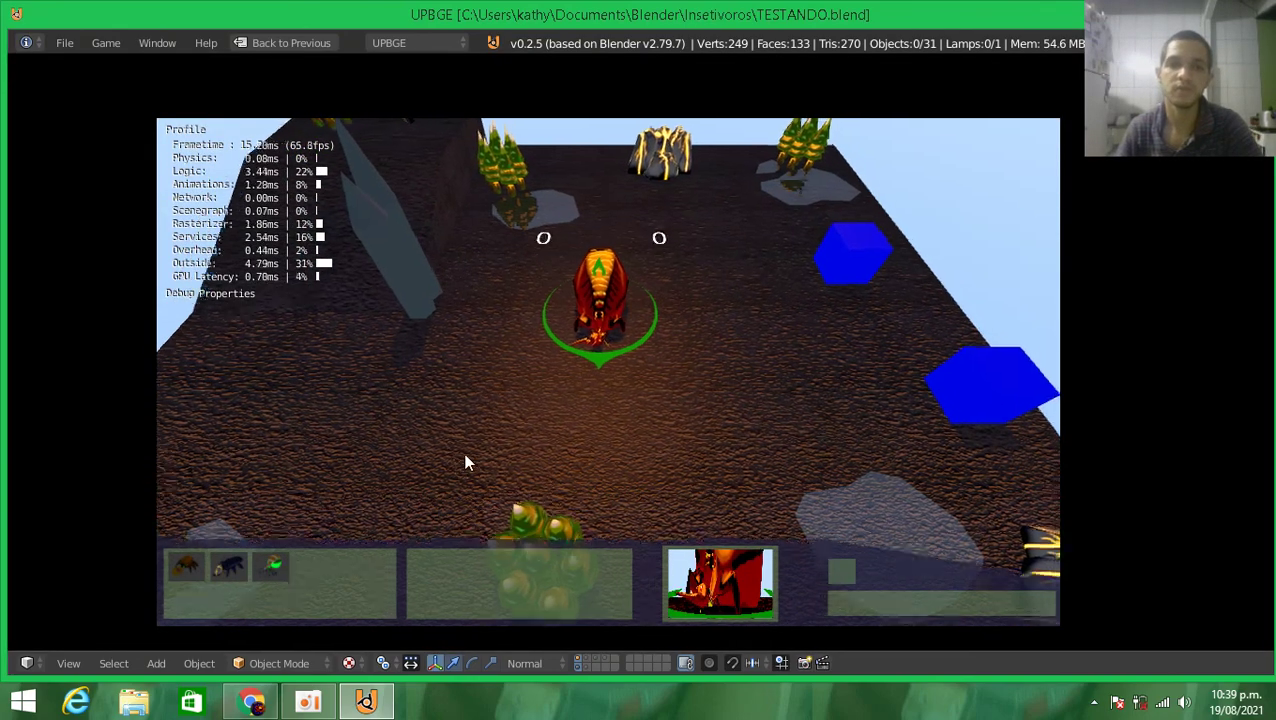
# Select insect units to show their portrait, then clear the selection
pyautogui.click(258, 580)
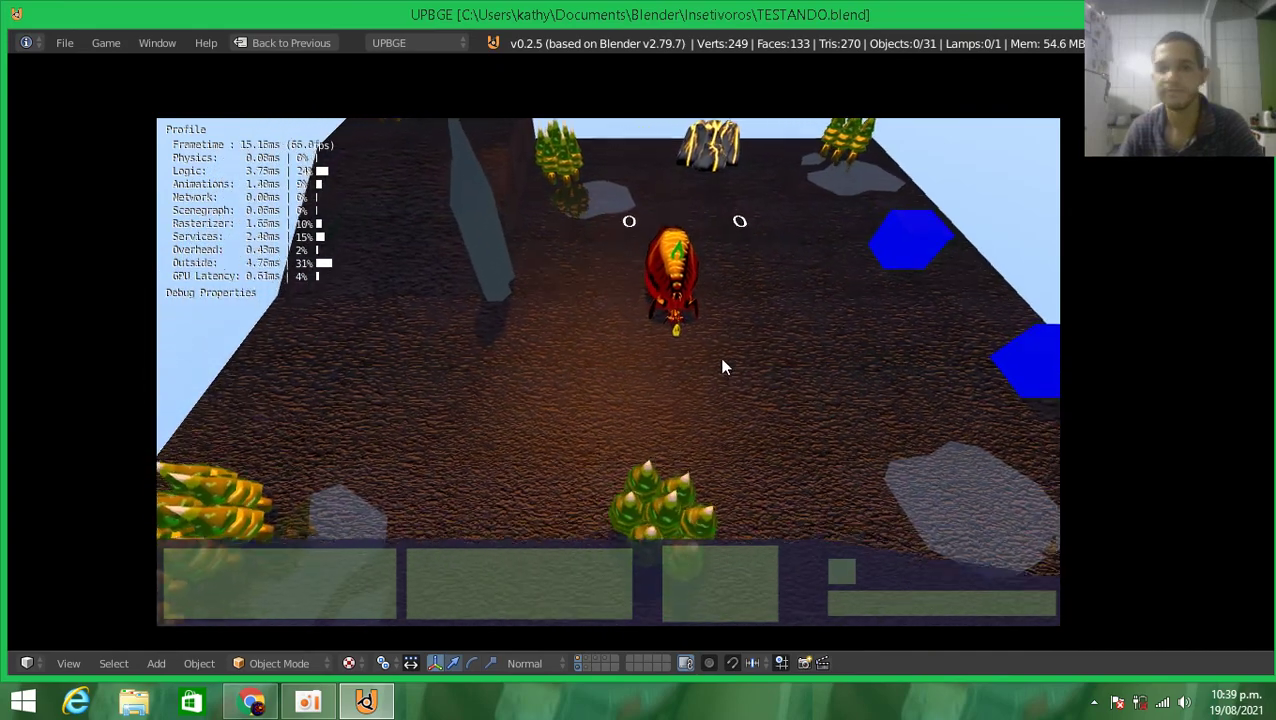
pyautogui.click(560, 317)
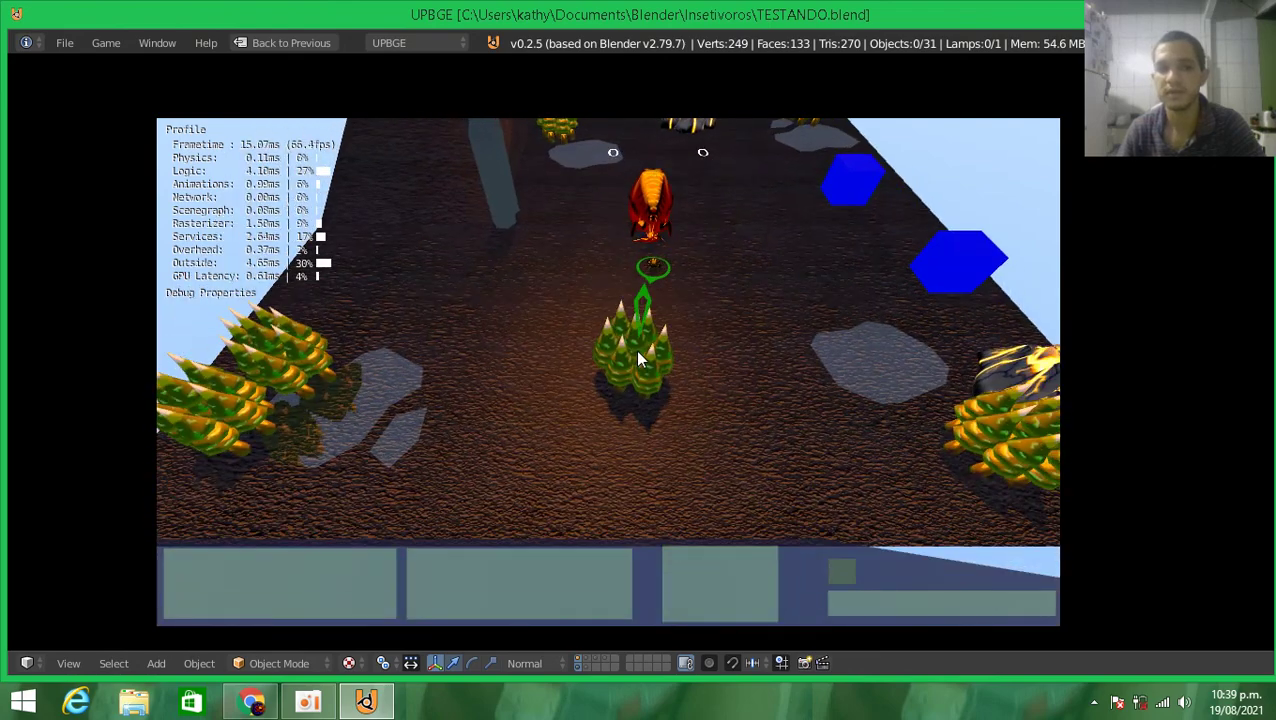
pyautogui.click(650, 215)
pyautogui.click(214, 568)
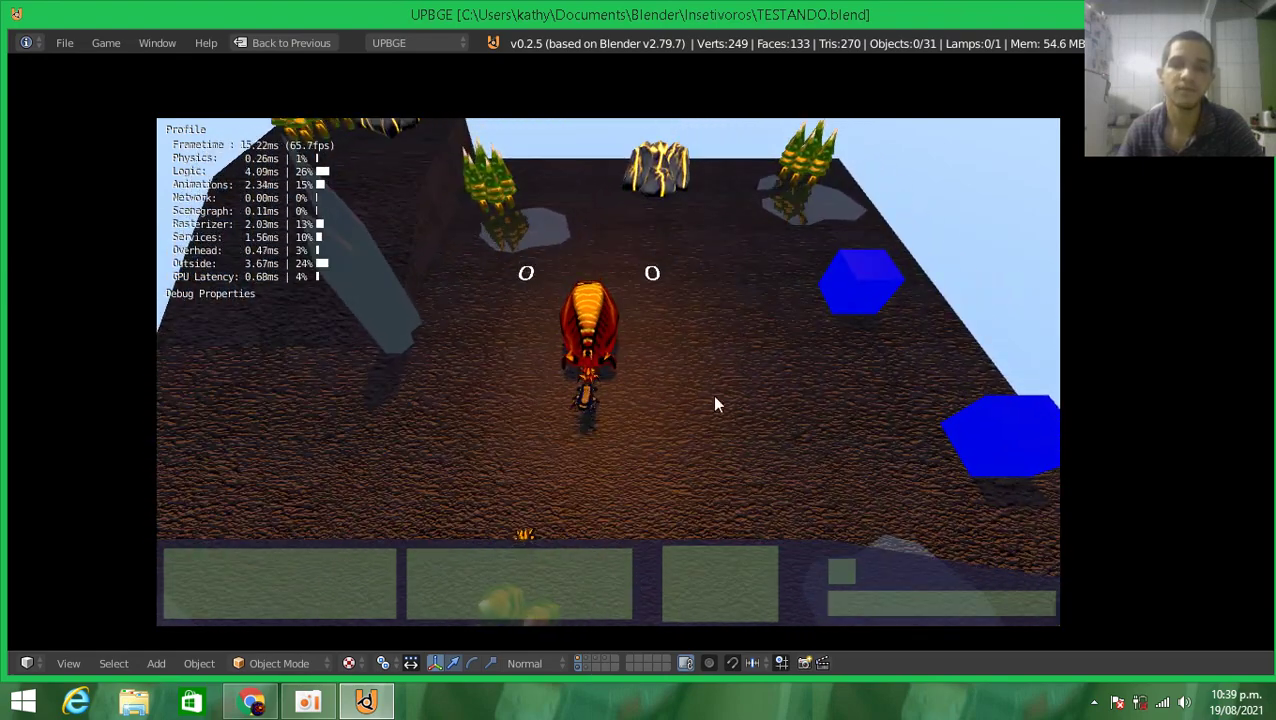
# Order the selected insect to walk to several spots across the ground
pyautogui.rightClick(746, 282)
pyautogui.rightClick(715, 474)
pyautogui.rightClick(397, 400)
pyautogui.rightClick(714, 336)
pyautogui.rightClick(705, 420)
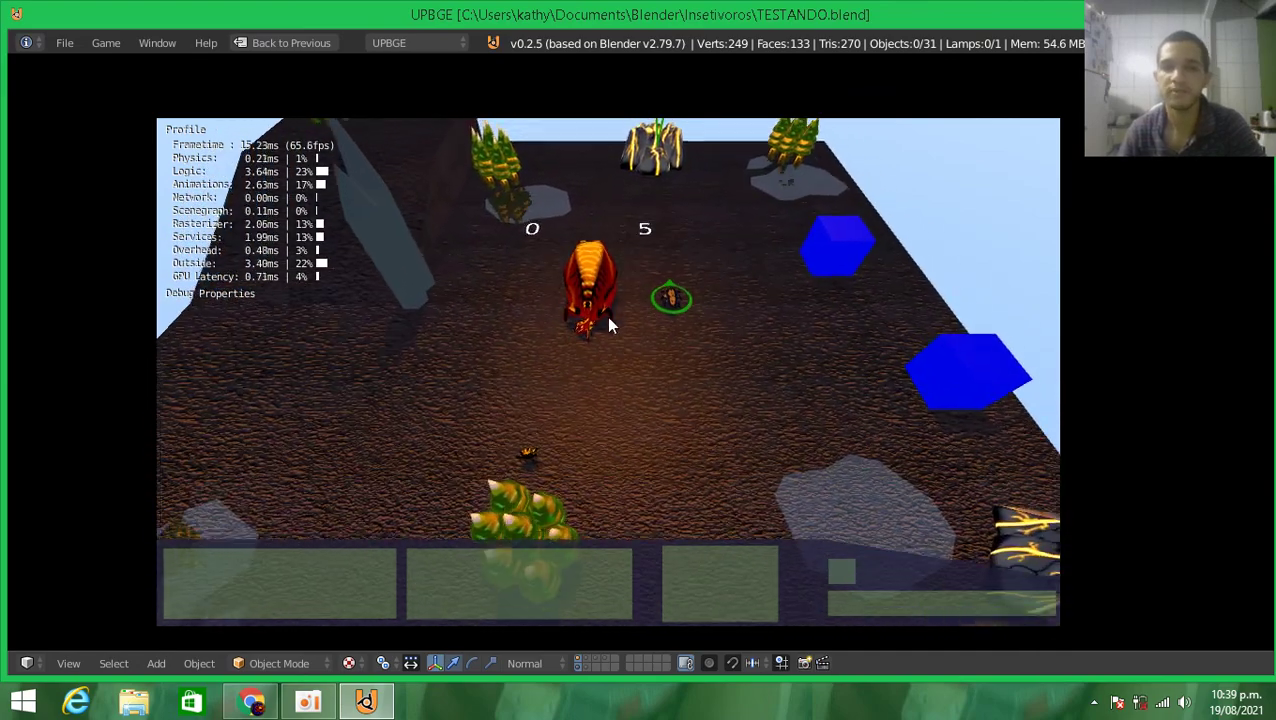
# Select the red creature and send a worker toward the blue cube to gather
pyautogui.click(587, 328)
pyautogui.click(401, 529)
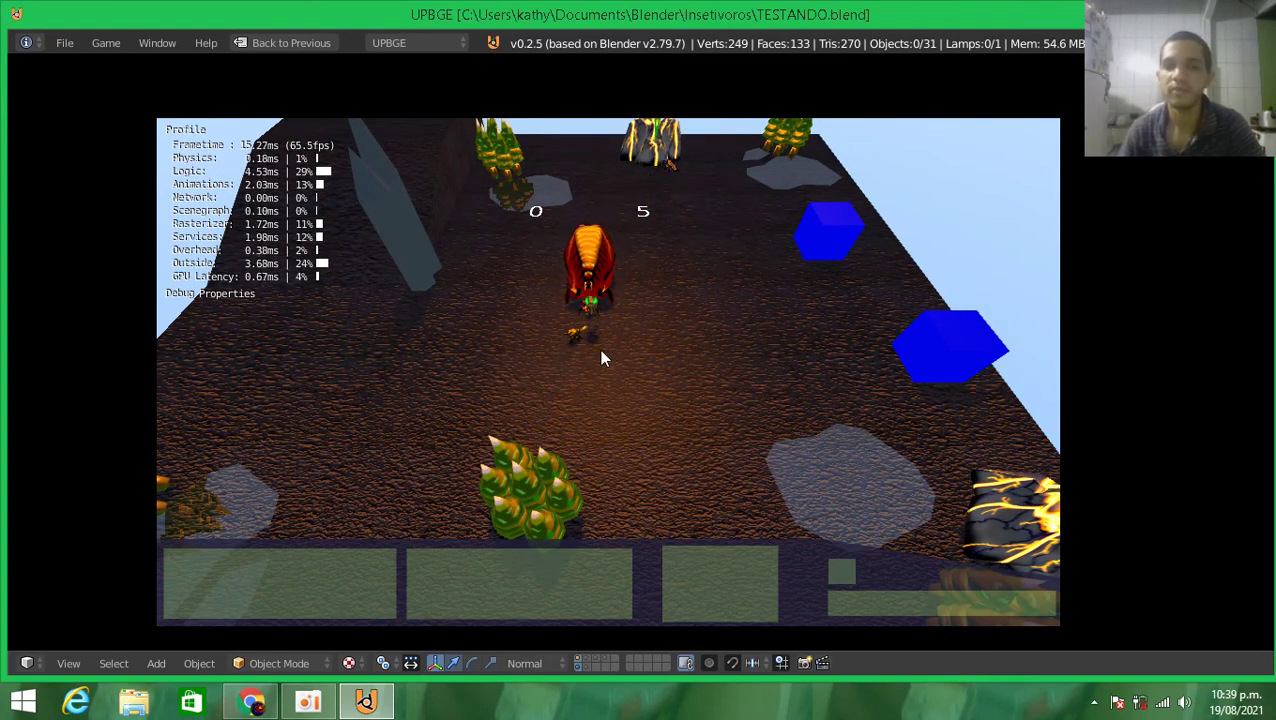
pyautogui.click(617, 320)
pyautogui.click(851, 234)
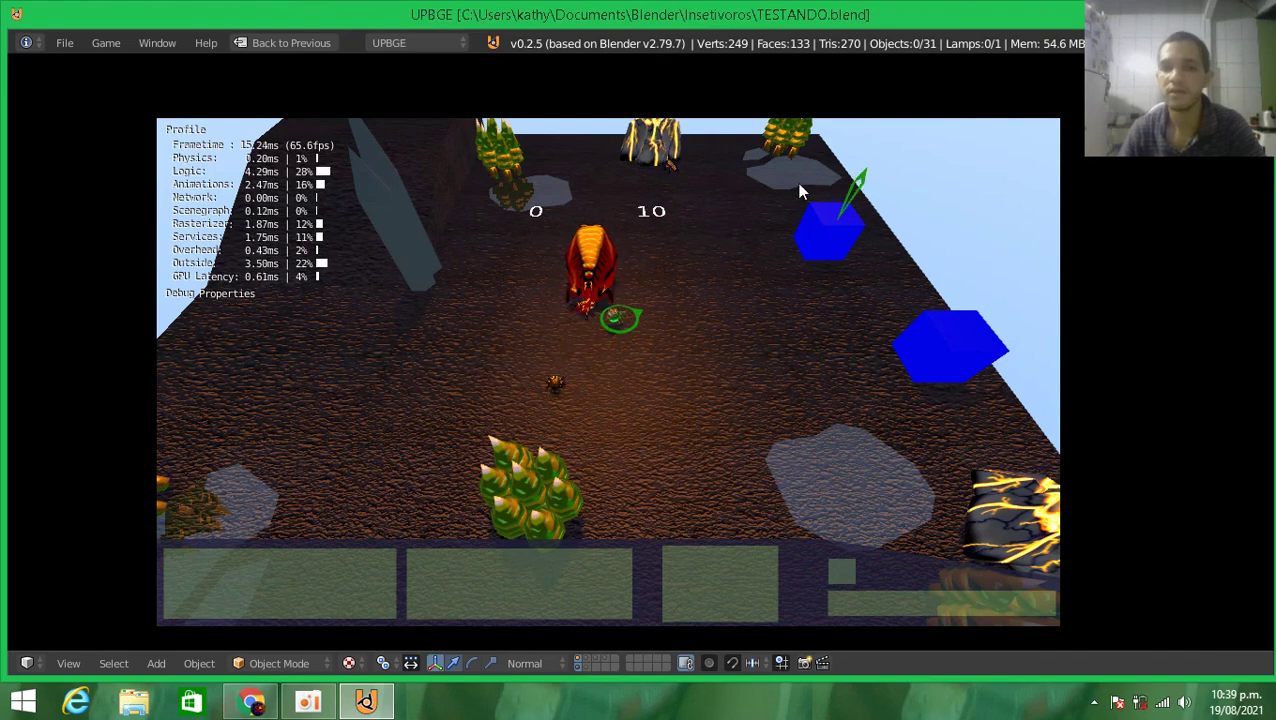
pyautogui.click(567, 293)
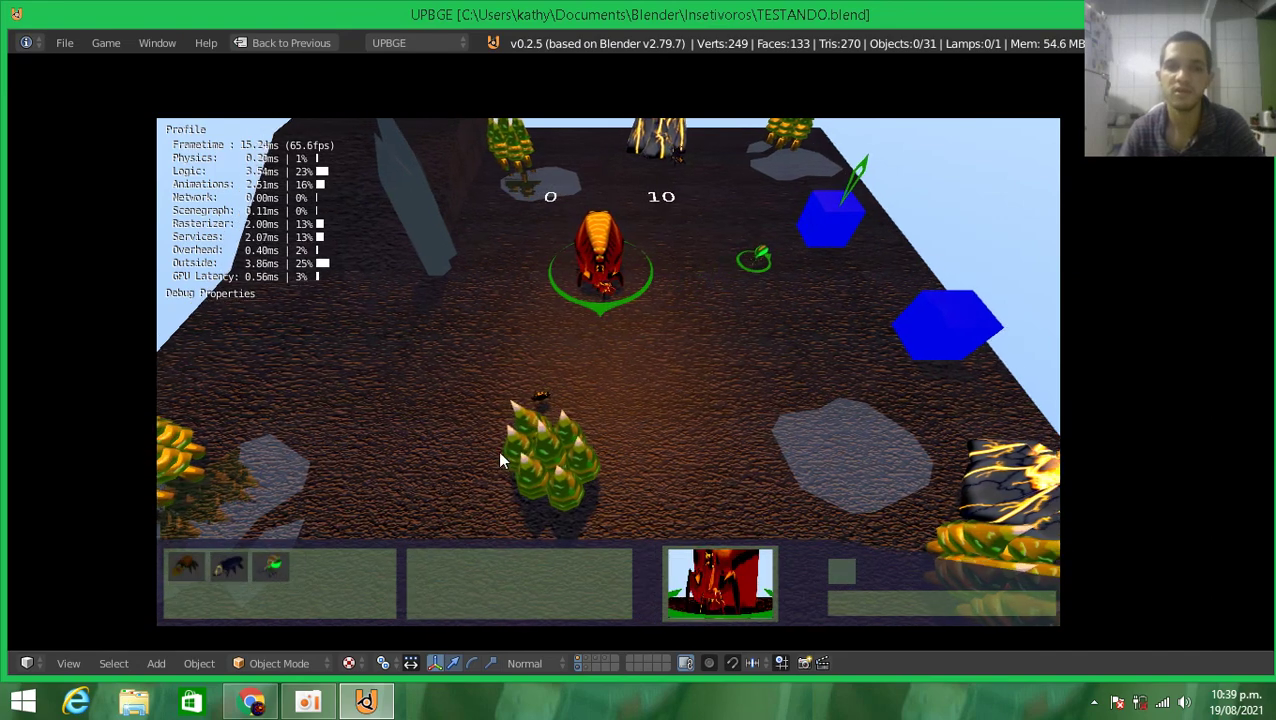
pyautogui.click(182, 564)
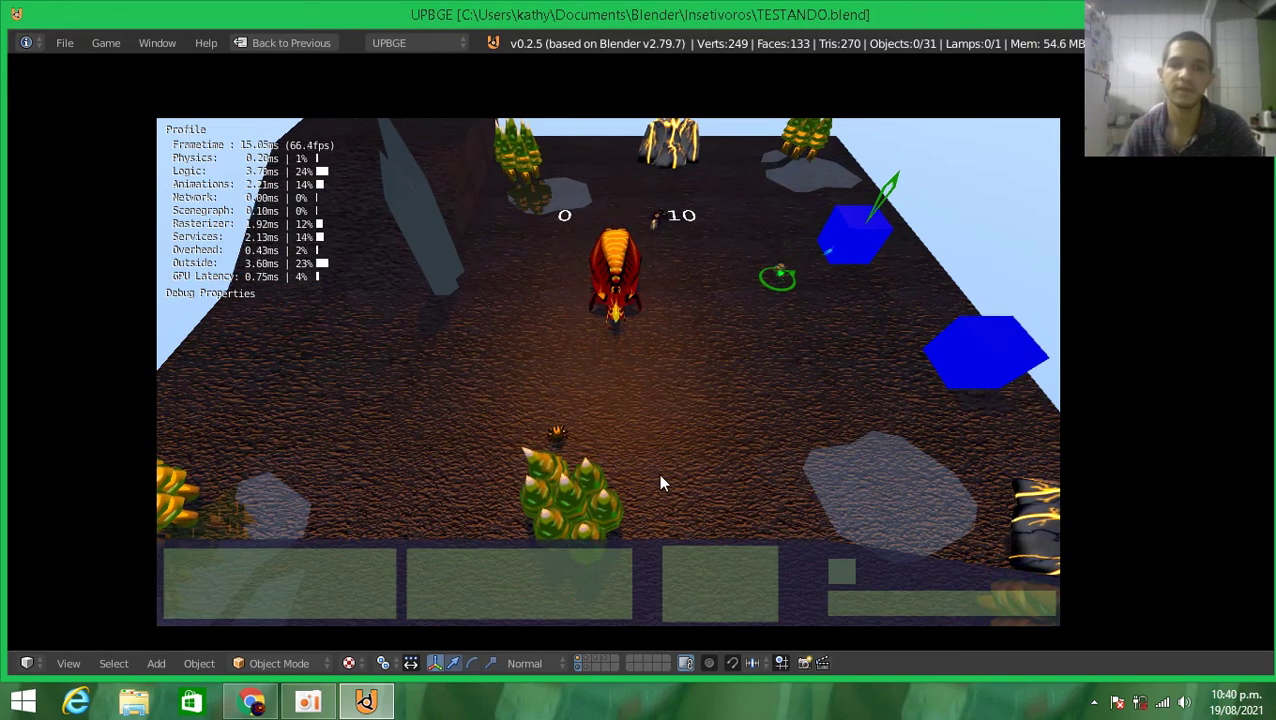
# Send a small bug worker walking left, then stop the game and restore the default layout
pyautogui.click(630, 346)
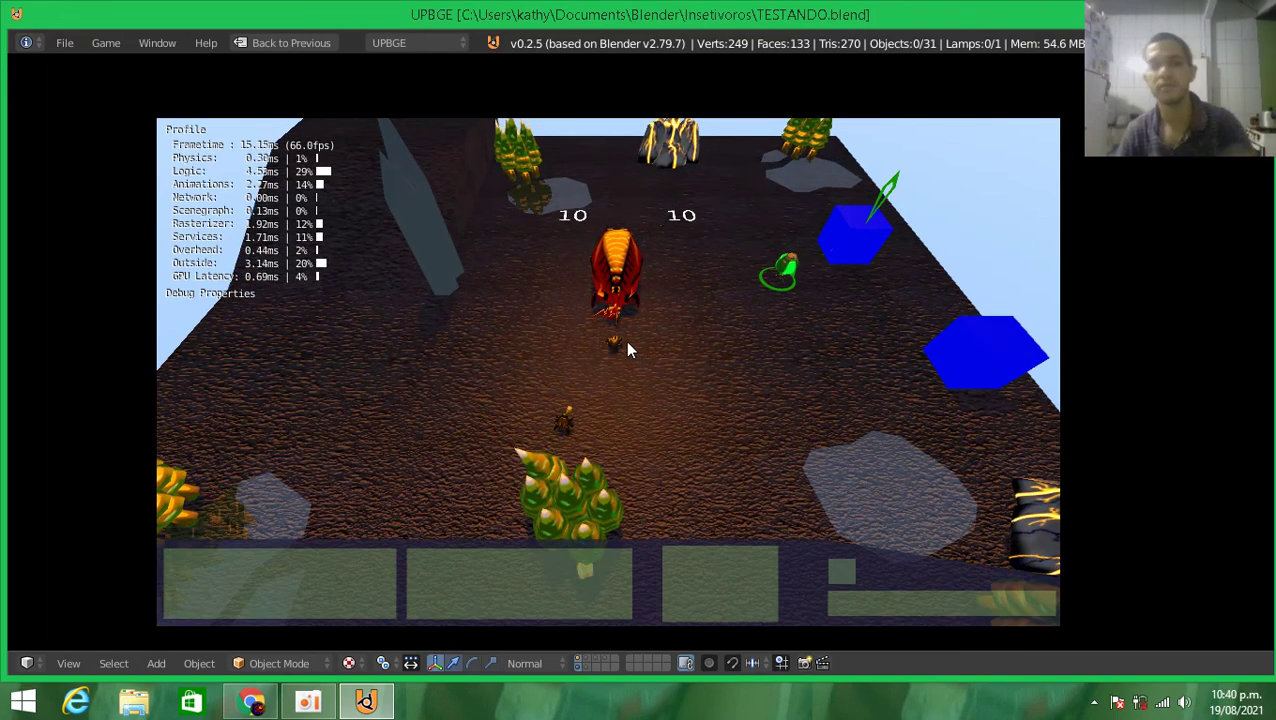
pyautogui.moveTo(231, 495)
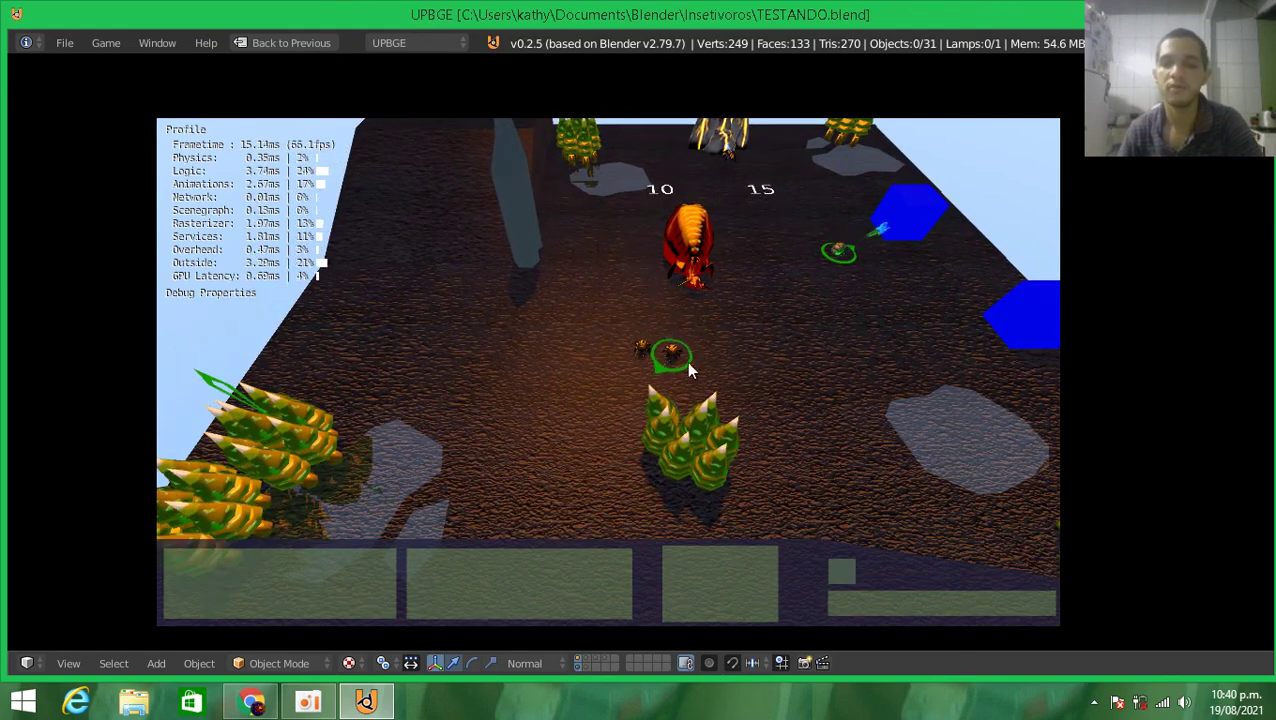
pyautogui.click(633, 391)
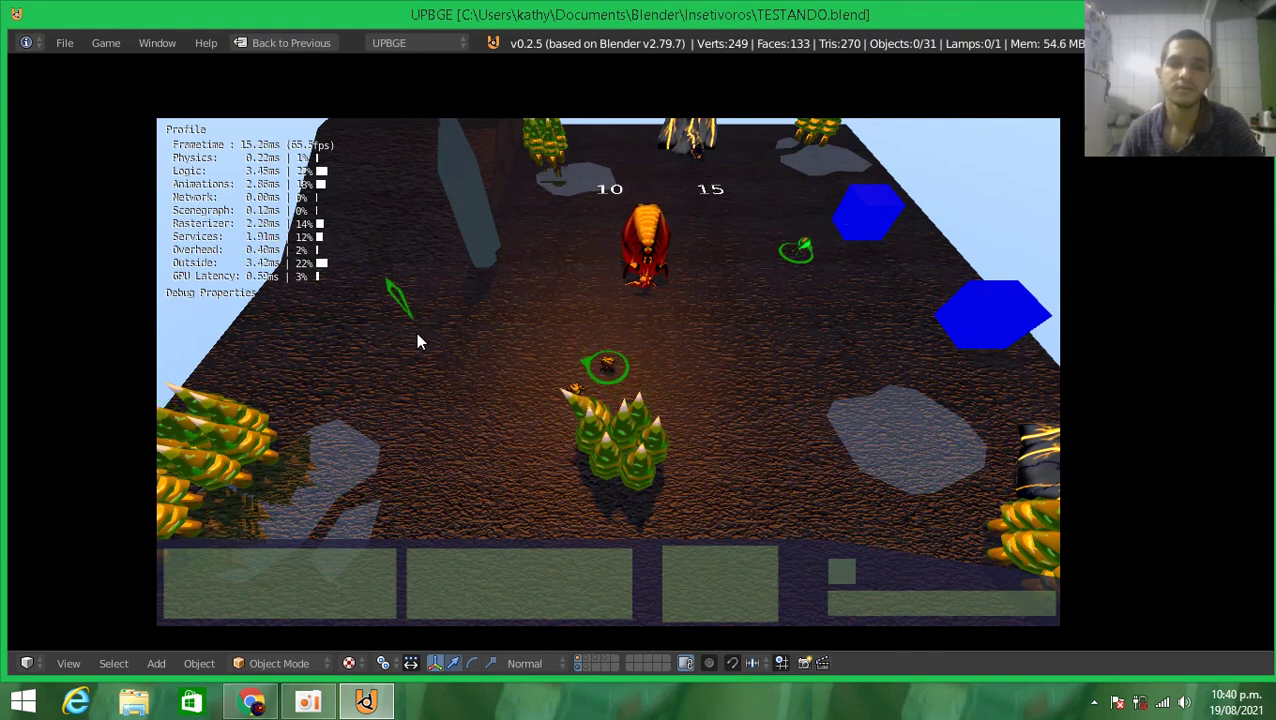
pyautogui.rightClick(387, 390)
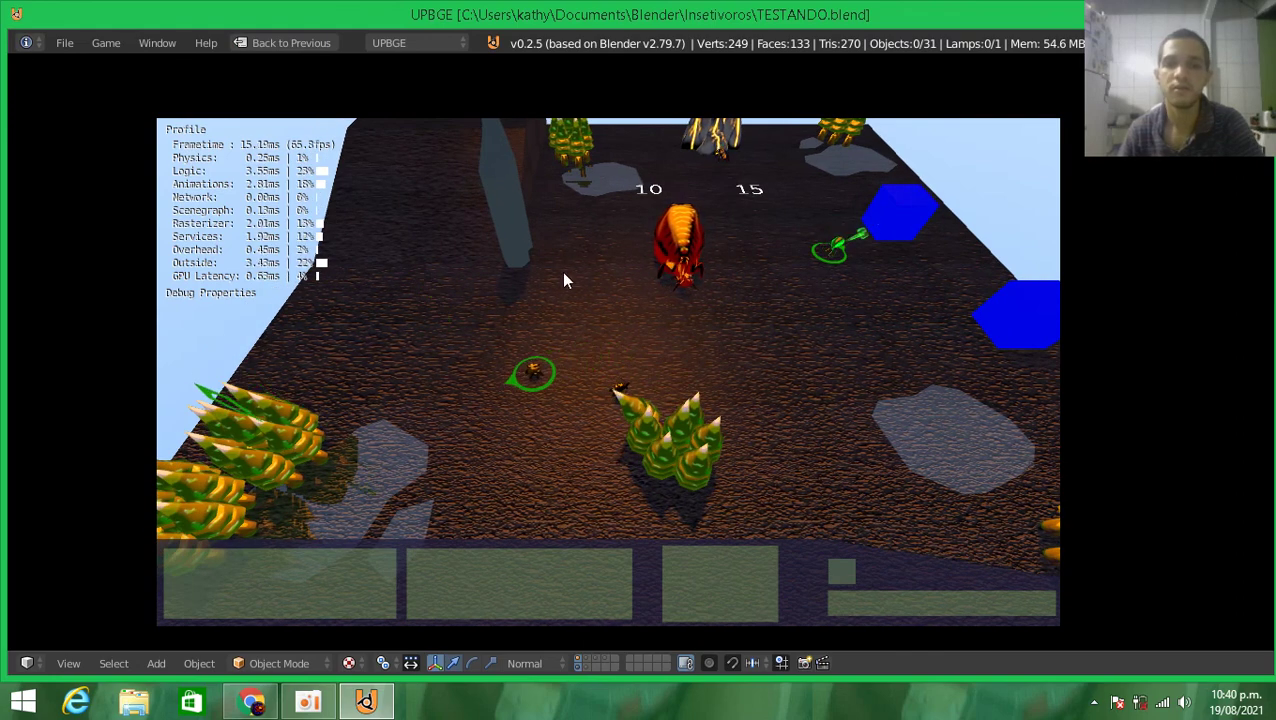
pyautogui.click(711, 338)
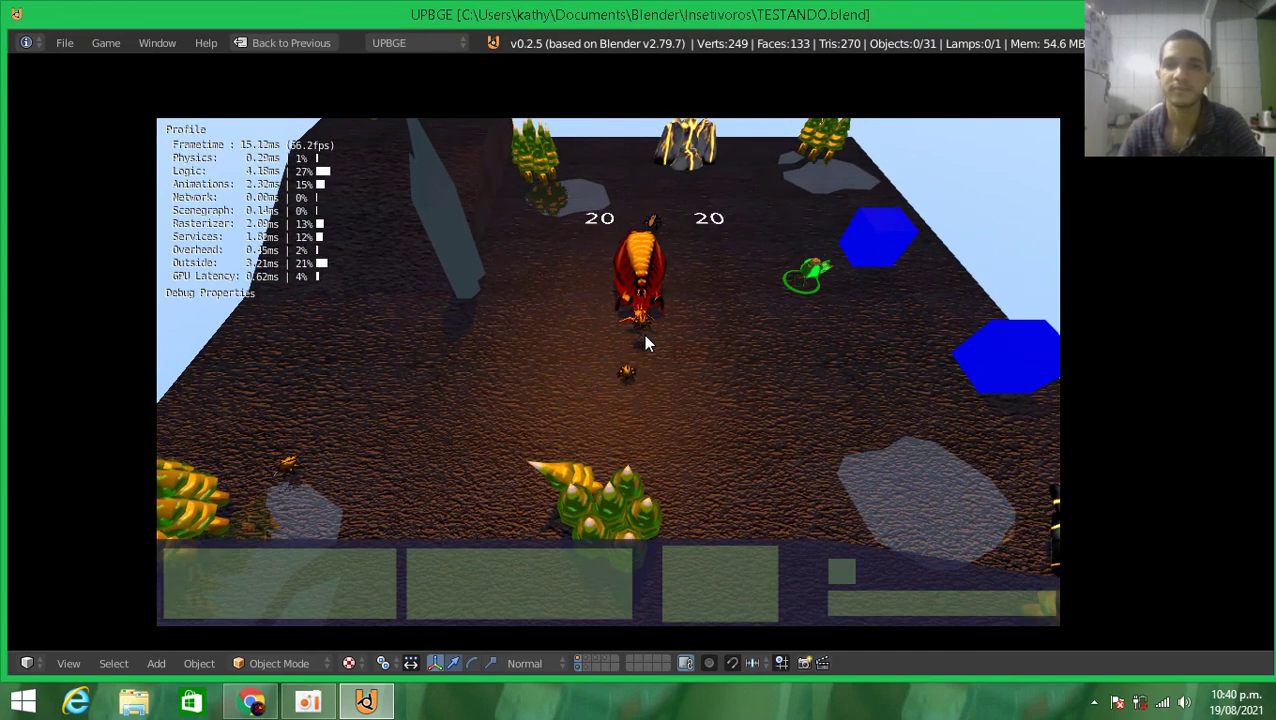
pyautogui.click(617, 345)
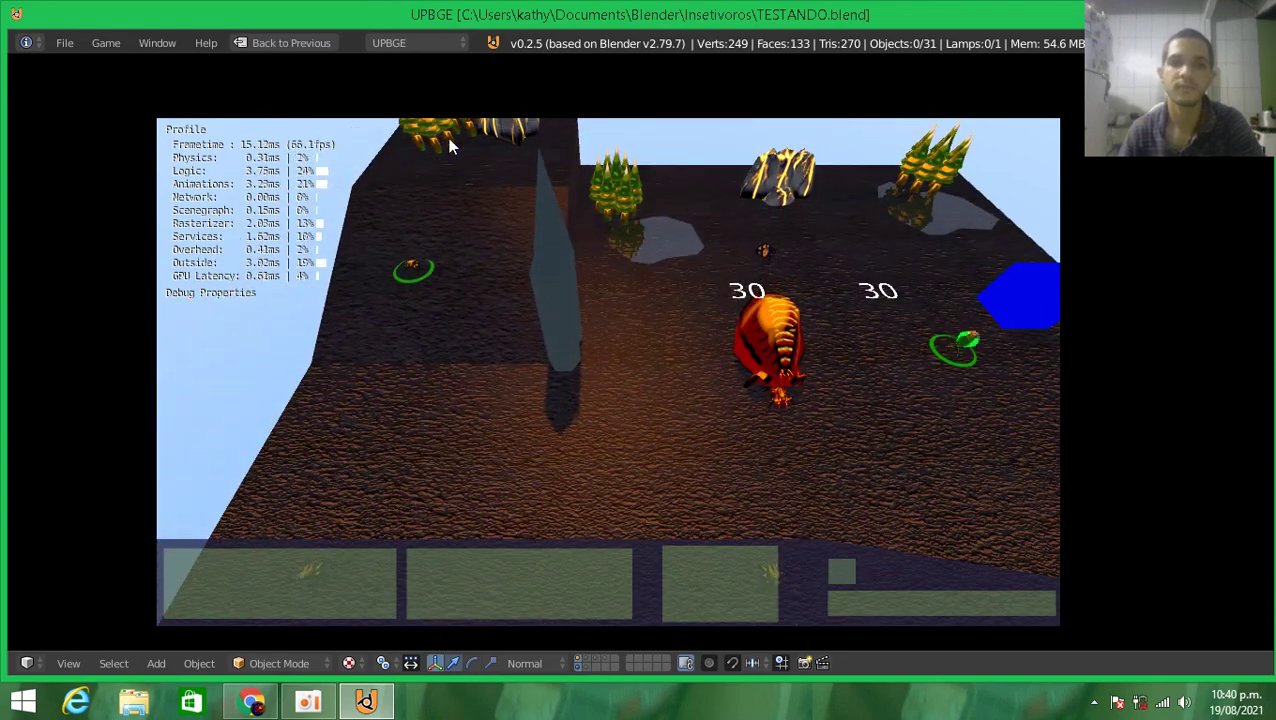
pyautogui.press('Escape')
pyautogui.hotkey('ctrl', 'Up')
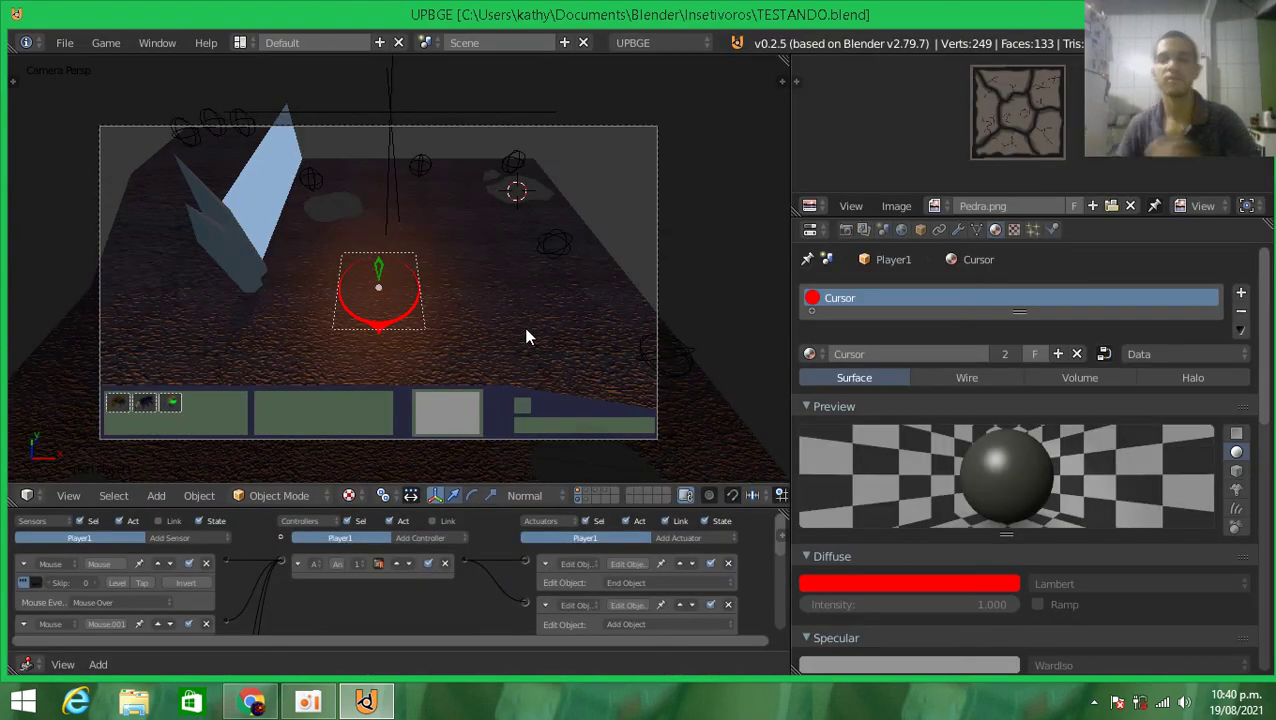